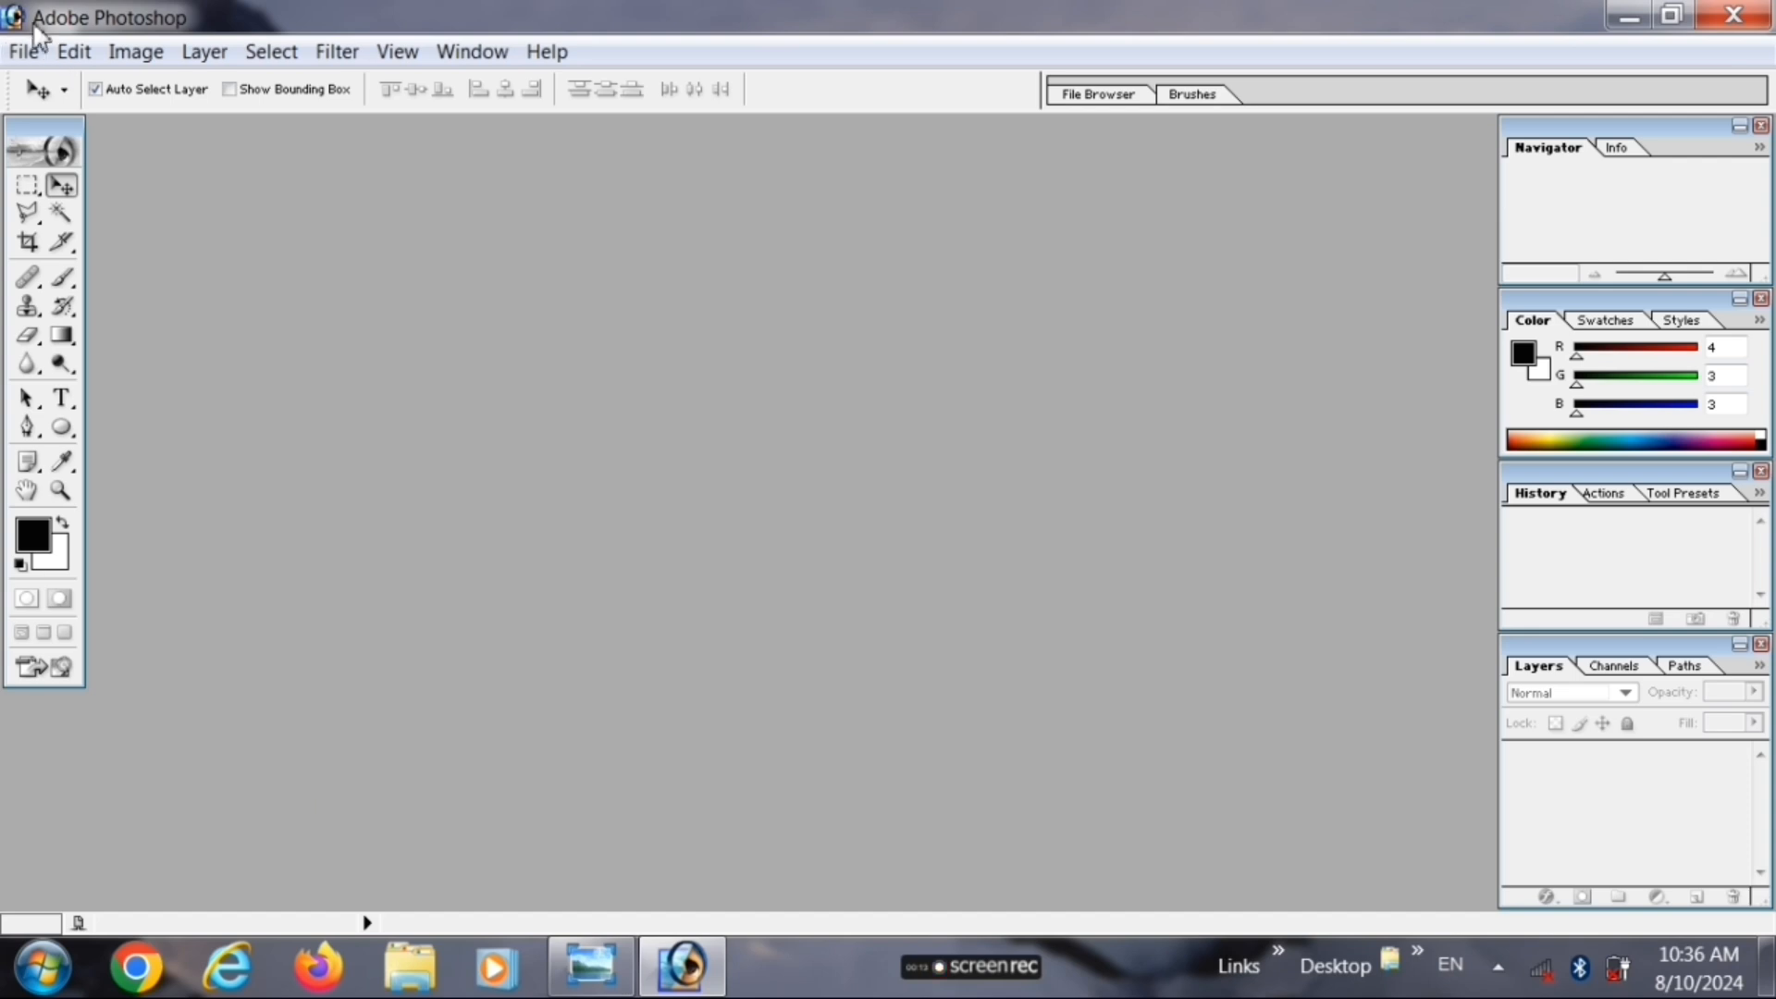
- Create a new document 16 inches wide and 9 inches high at 300 pixels/inch, and enlarge its window around the canvas
click(37, 42)
click(84, 84)
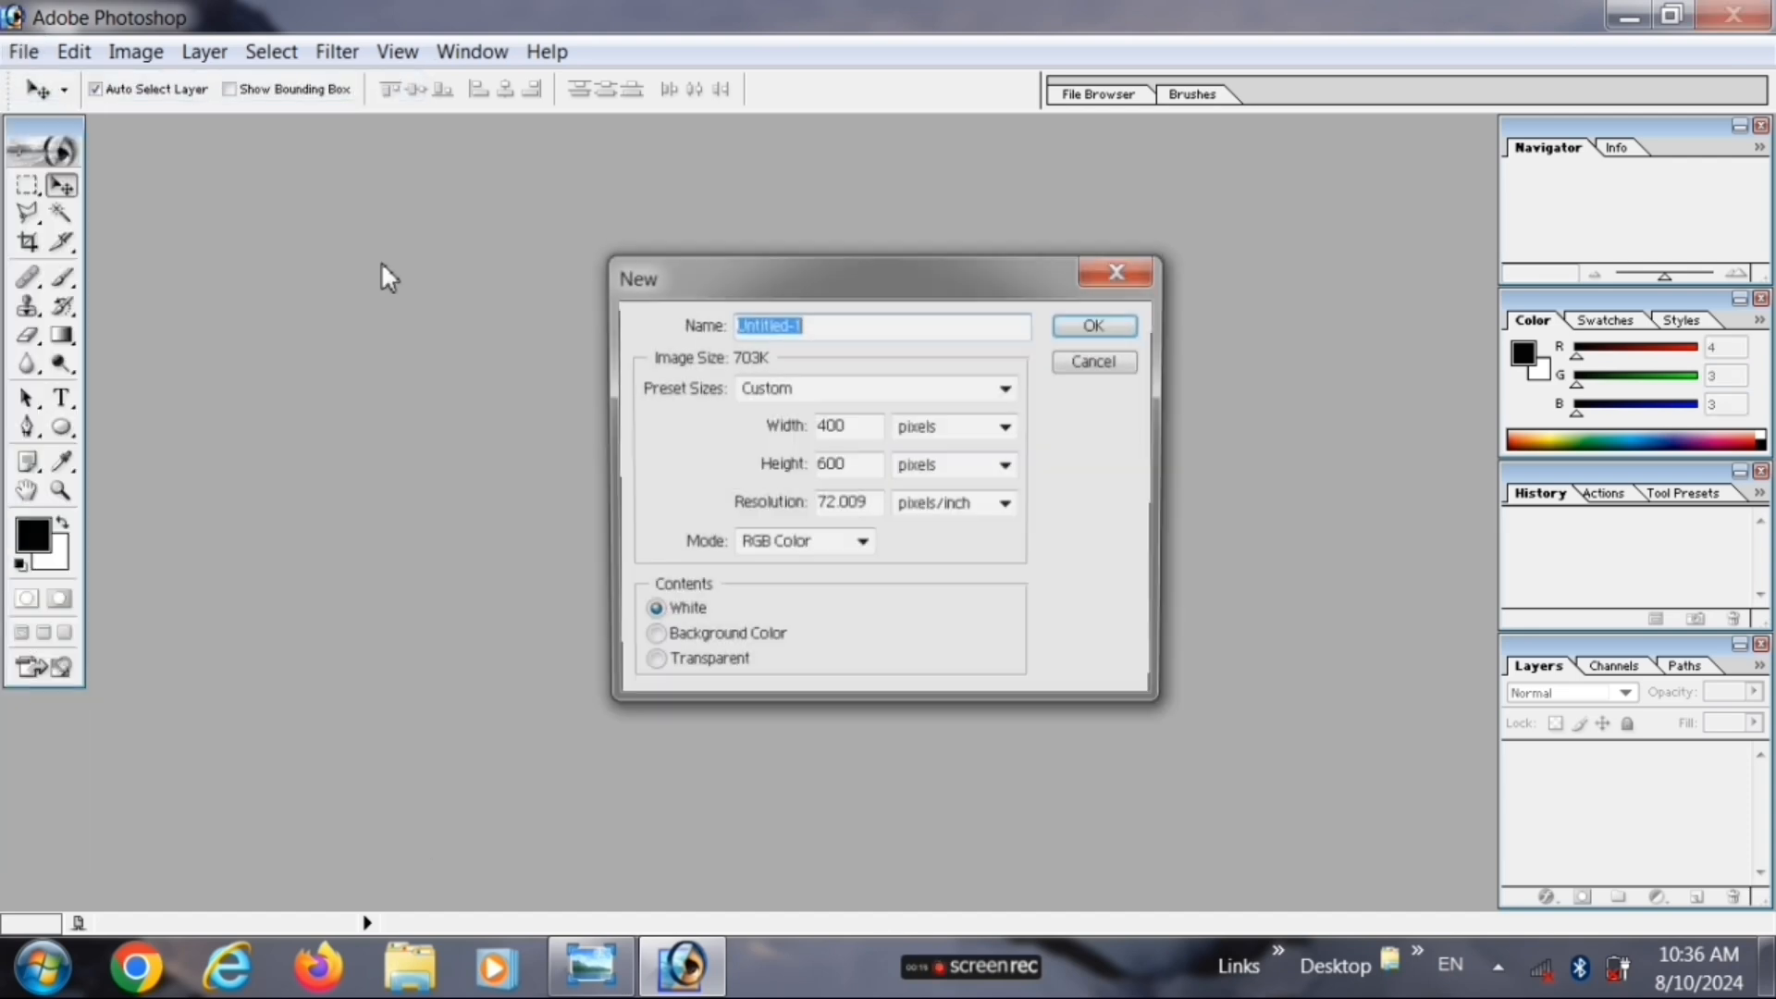
click(962, 428)
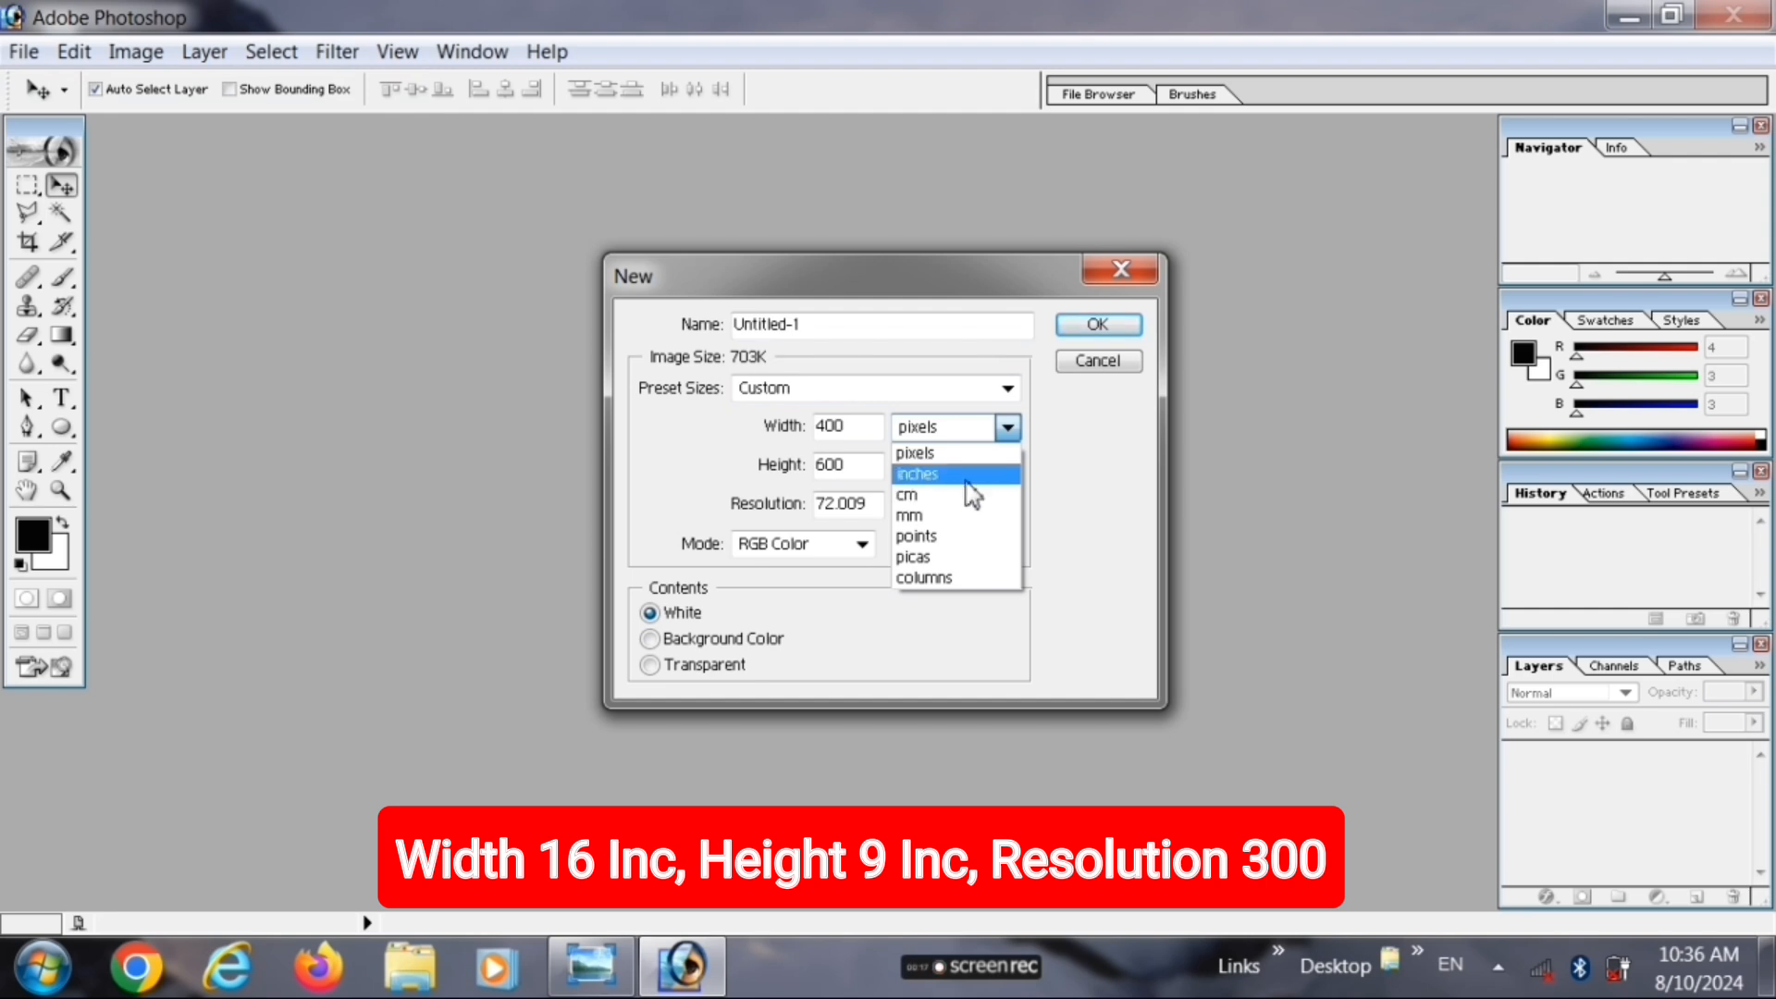
click(967, 475)
click(962, 466)
click(962, 511)
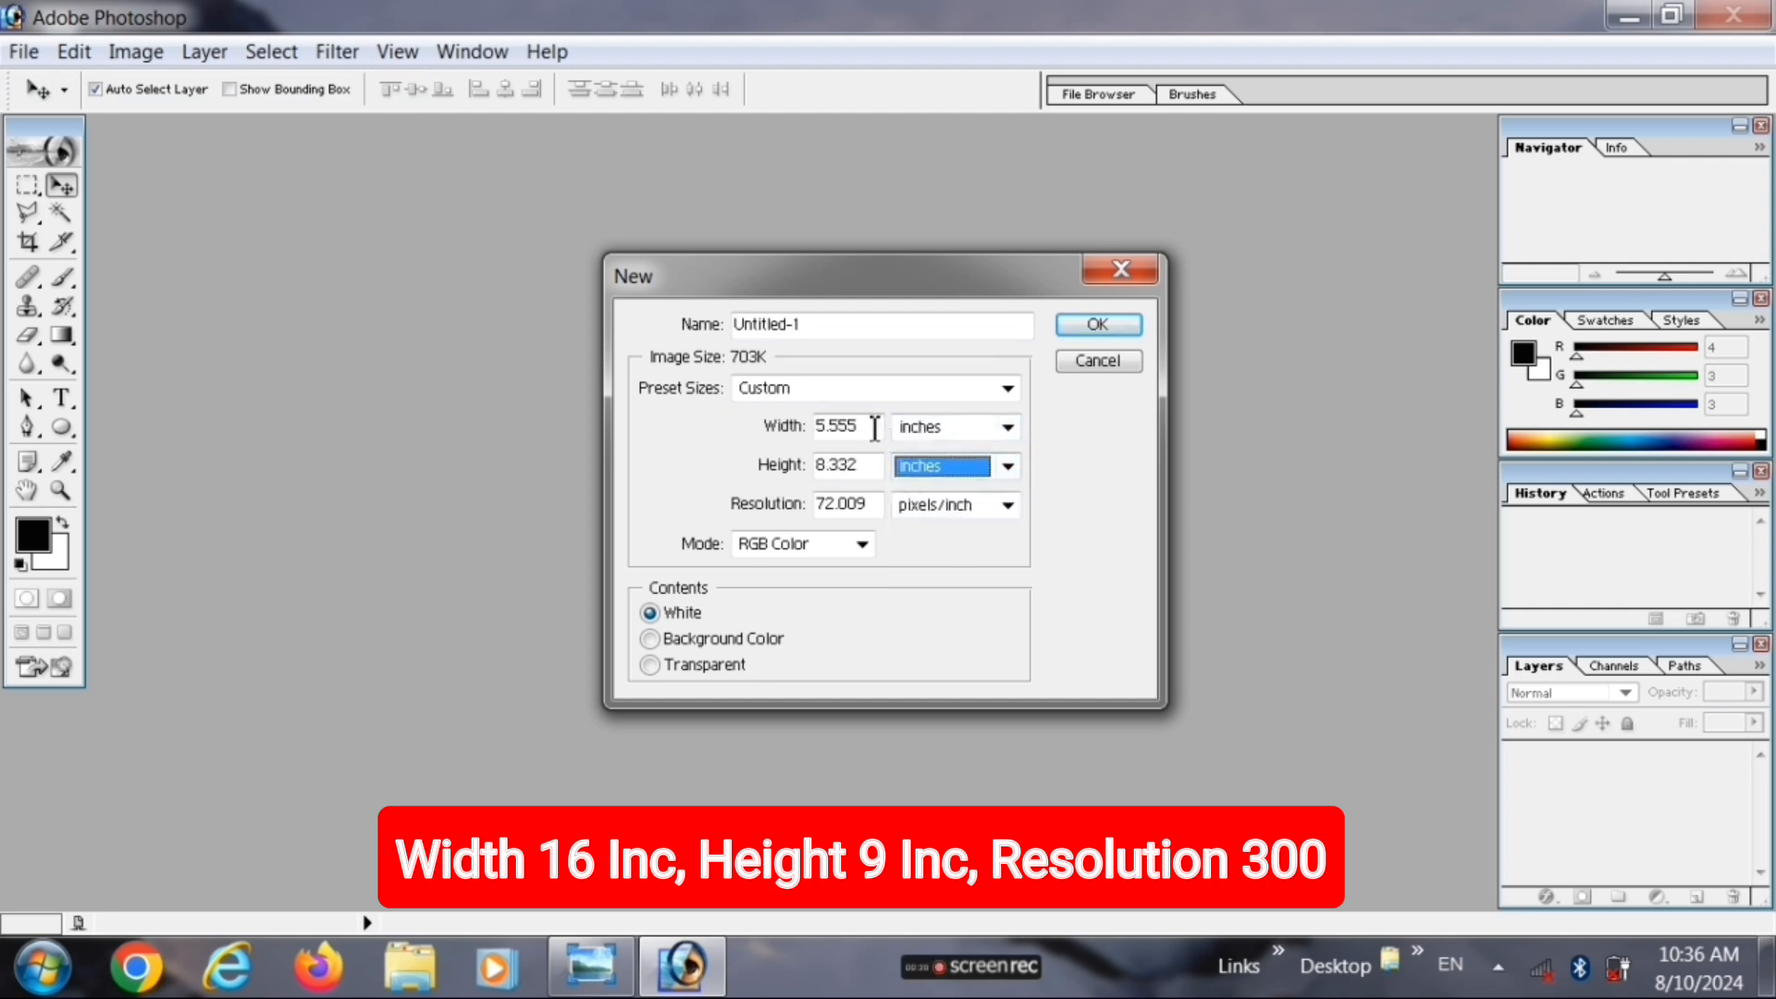
drag(875, 430, 757, 435)
text(16)
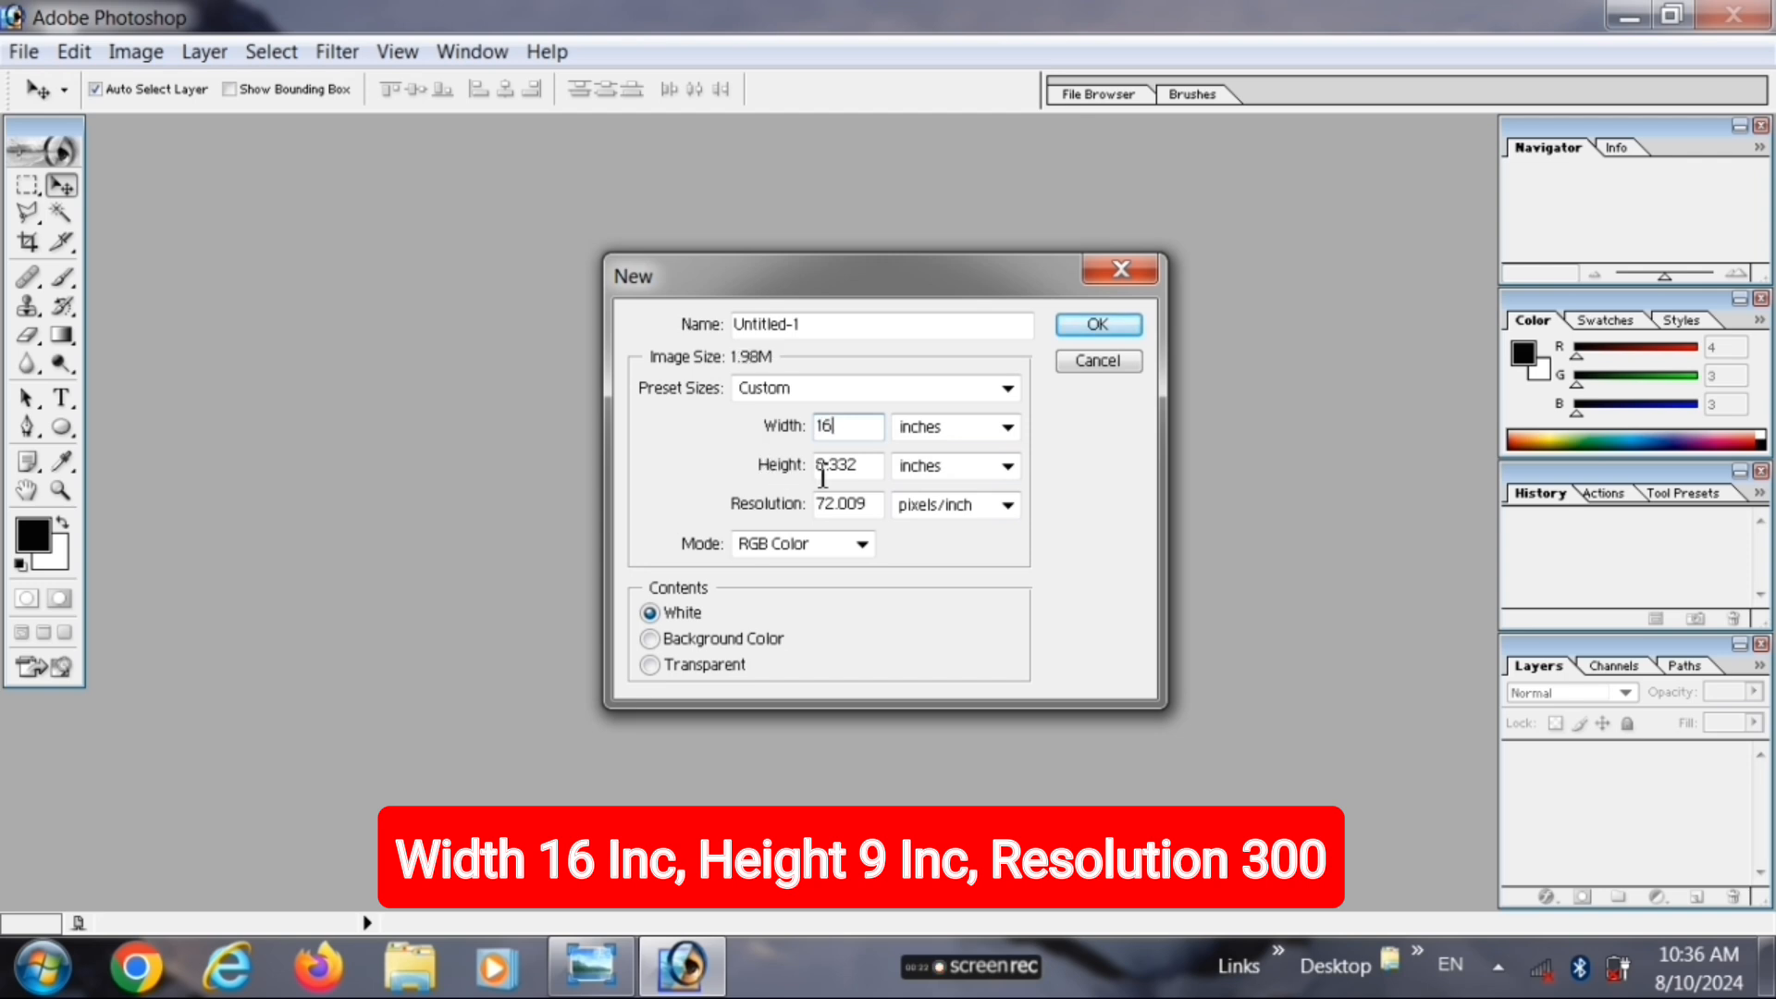
drag(868, 460, 777, 462)
text(9)
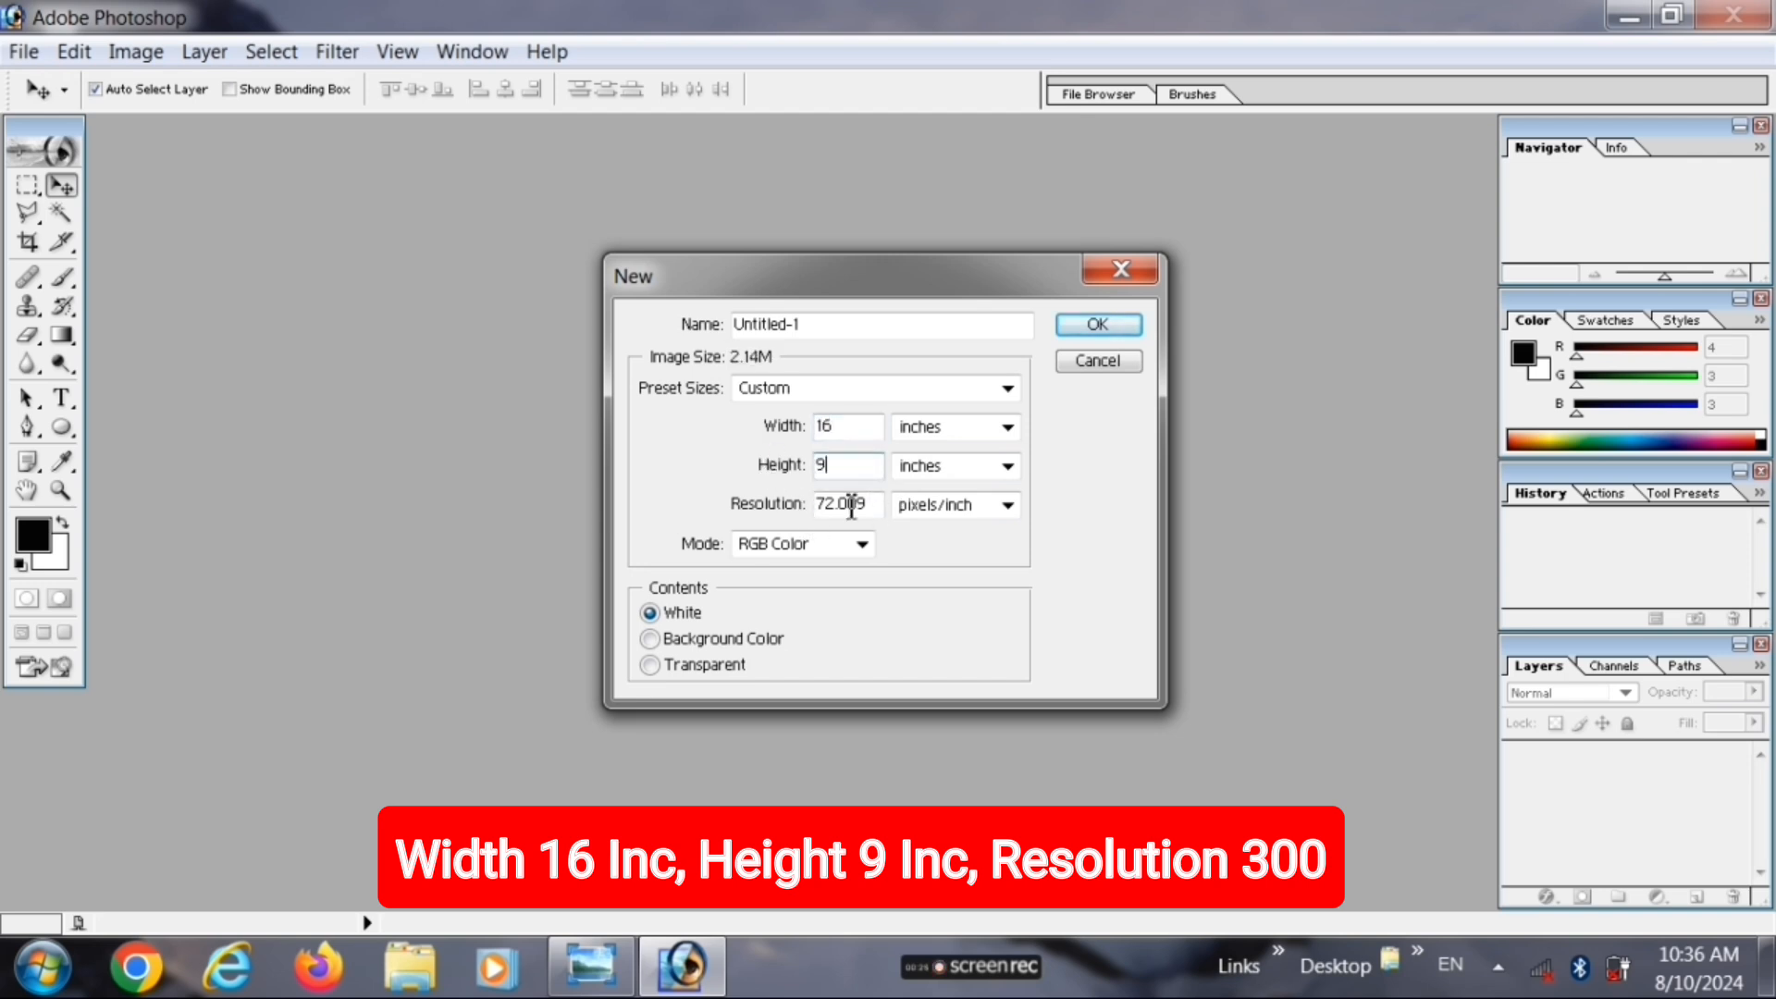
drag(879, 504, 814, 509)
text(300)
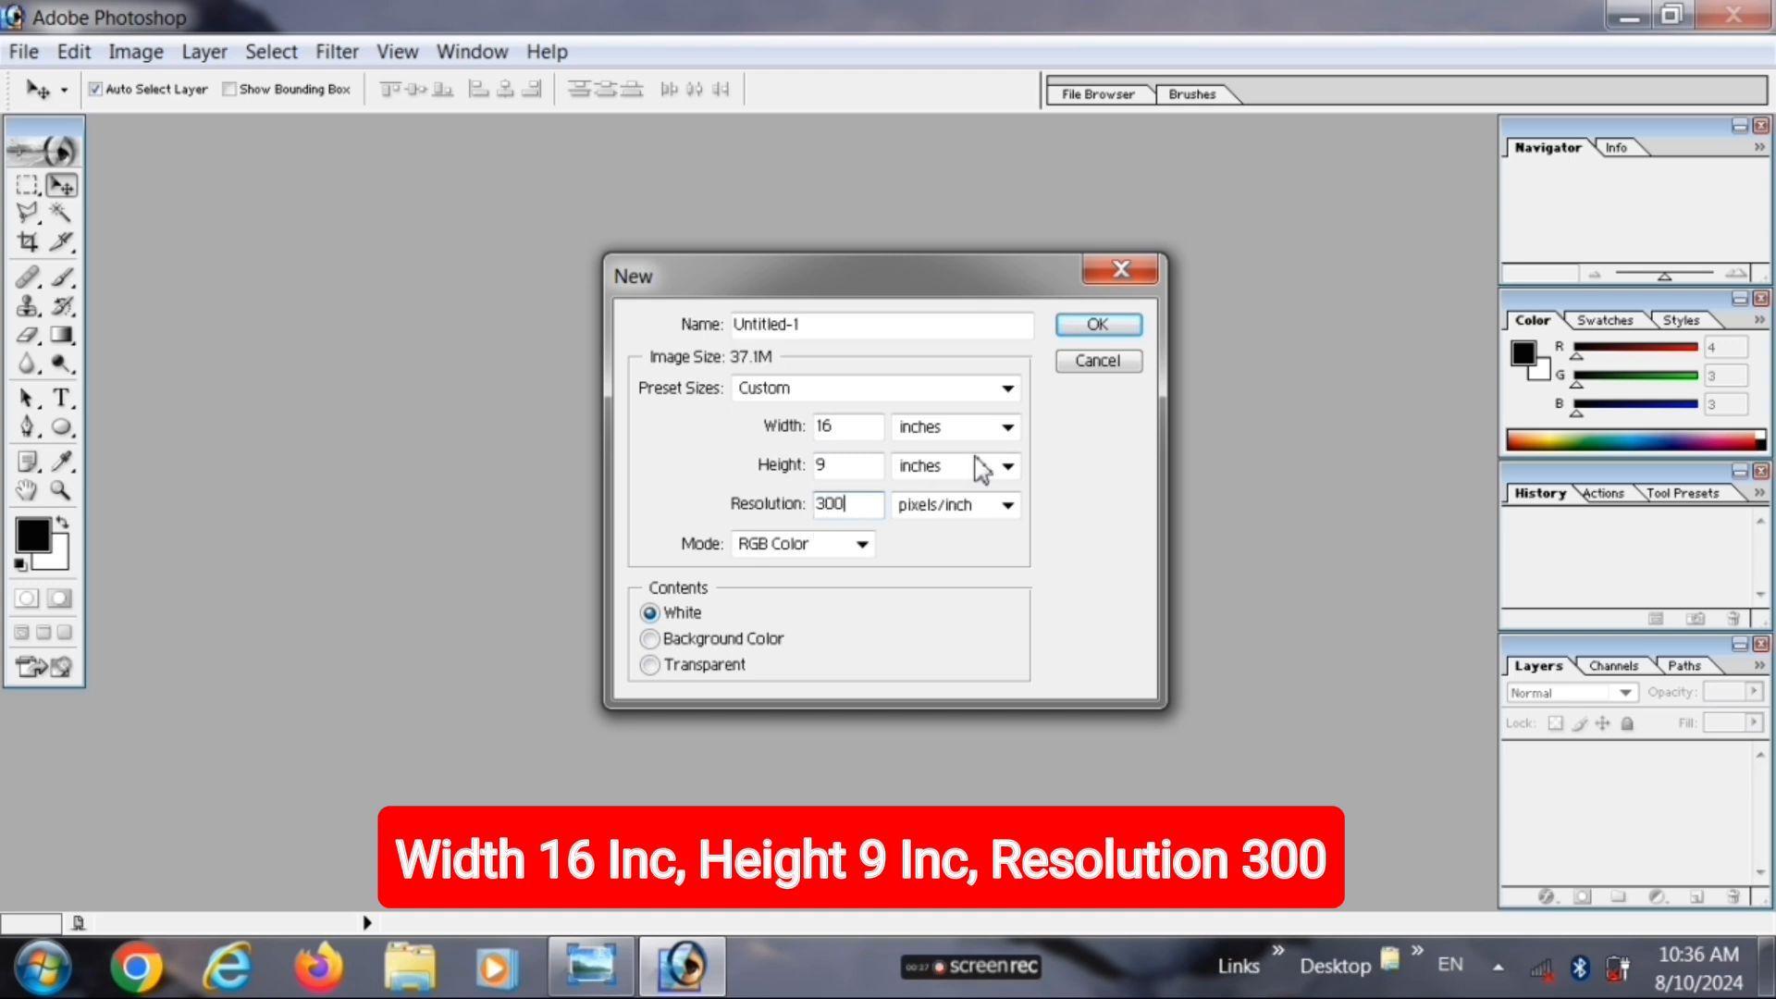
click(1099, 326)
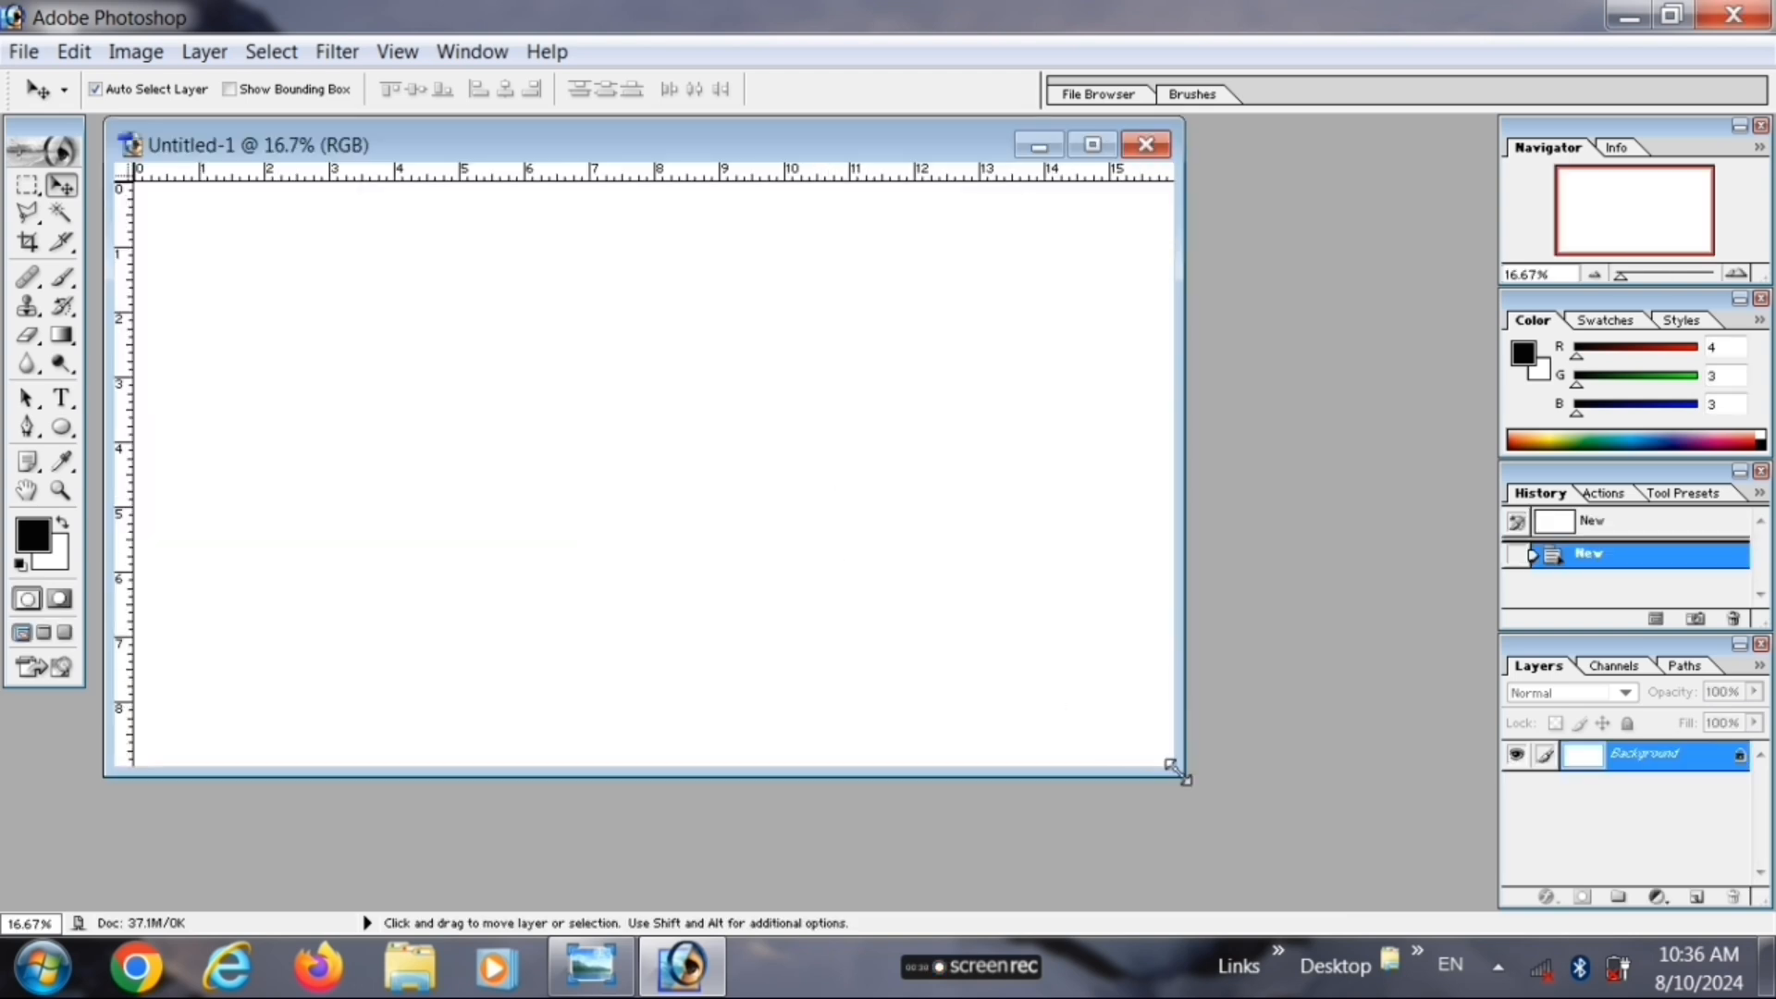
drag(1196, 788, 1269, 850)
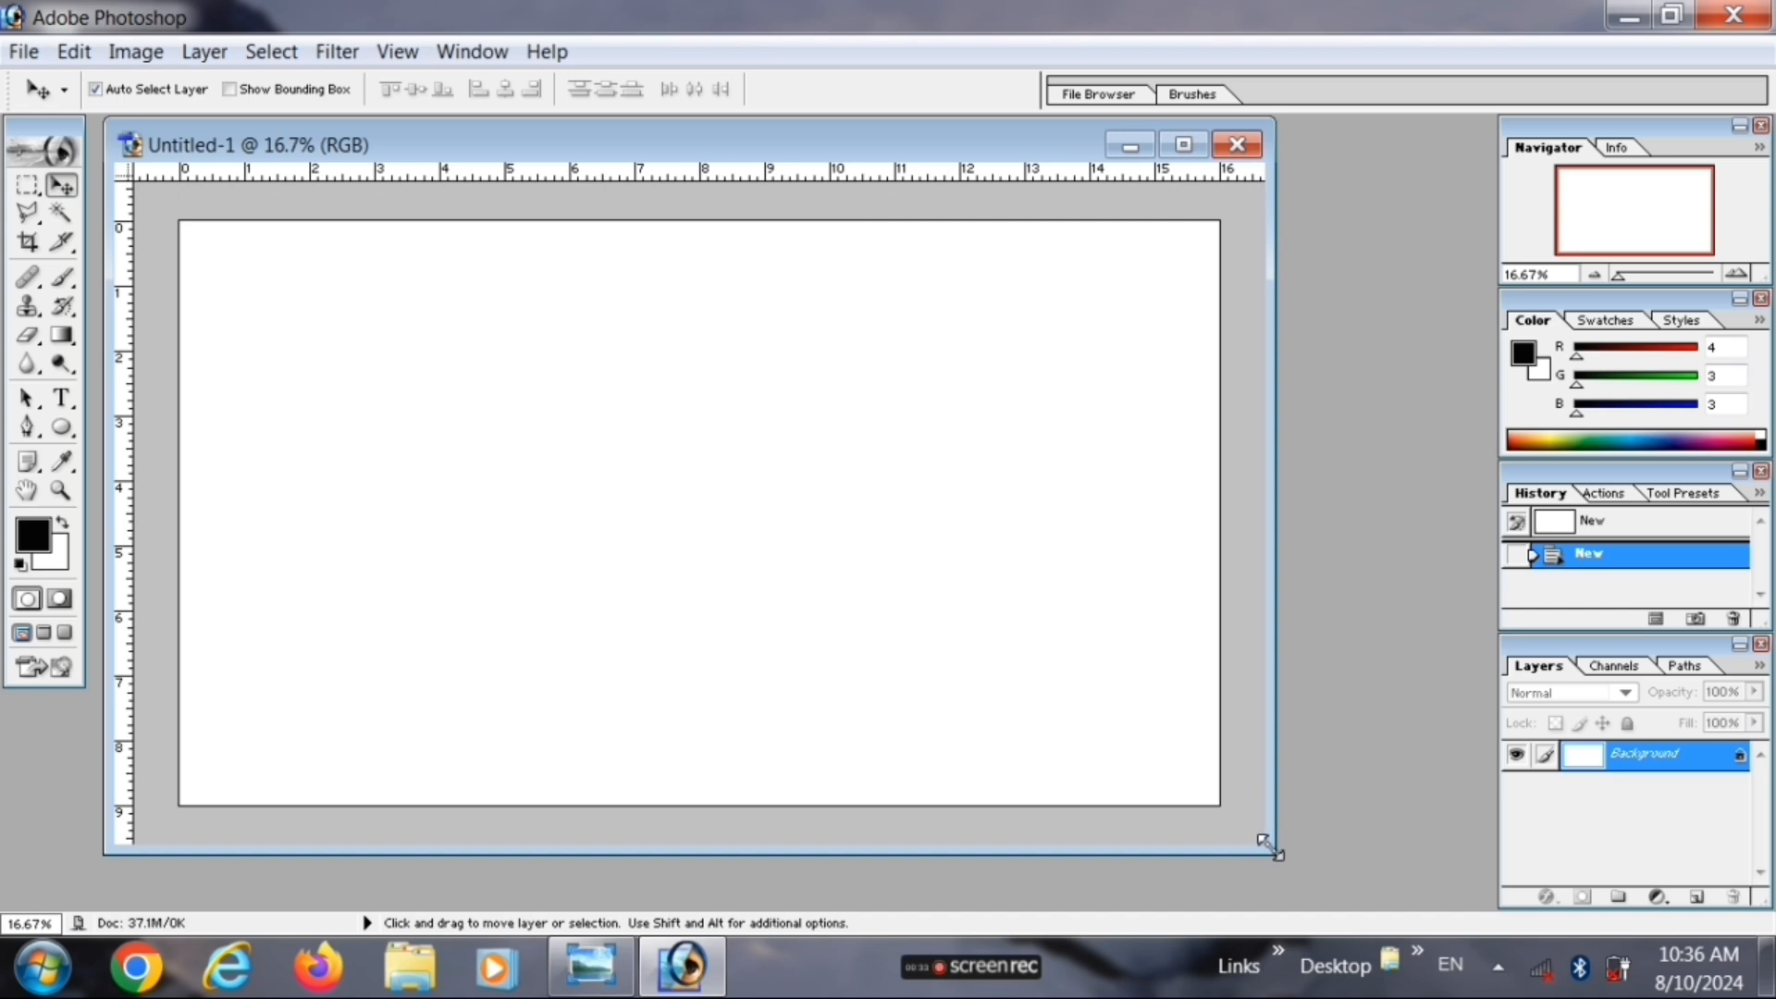
- Add a new layer and place horizontal guides at 2, 3 and 4 inches and a vertical guide at 8 inches
click(1703, 894)
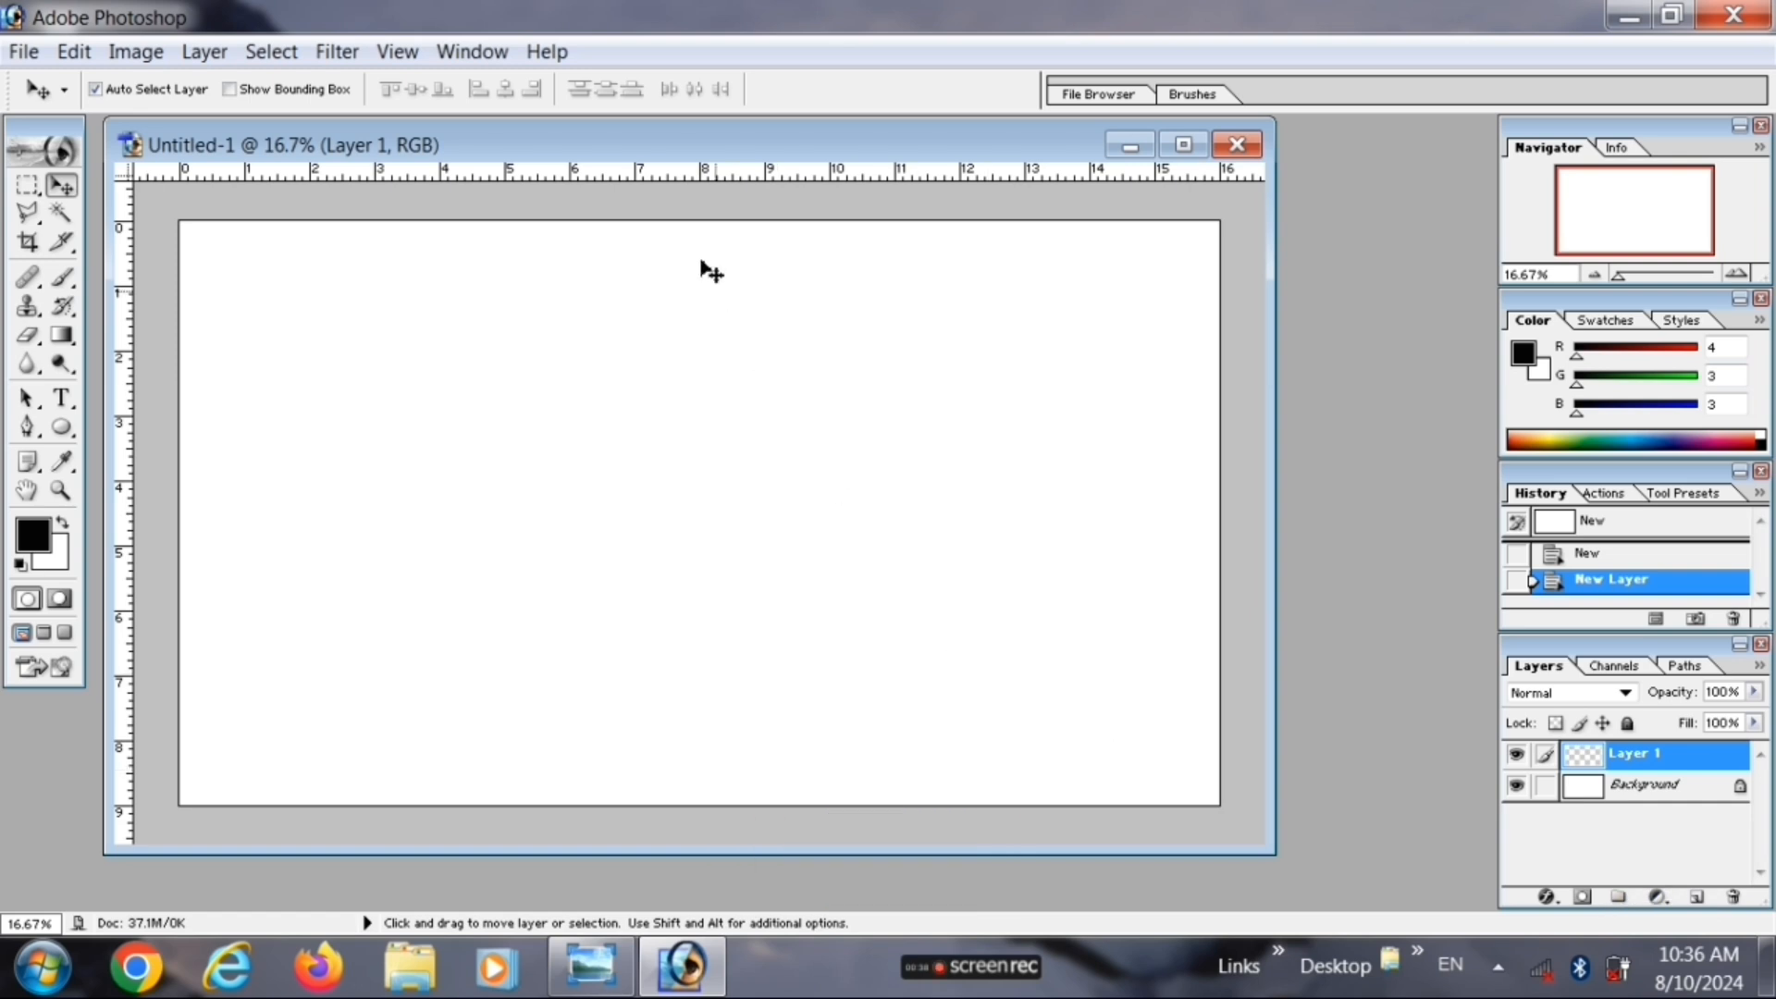
drag(694, 180, 698, 351)
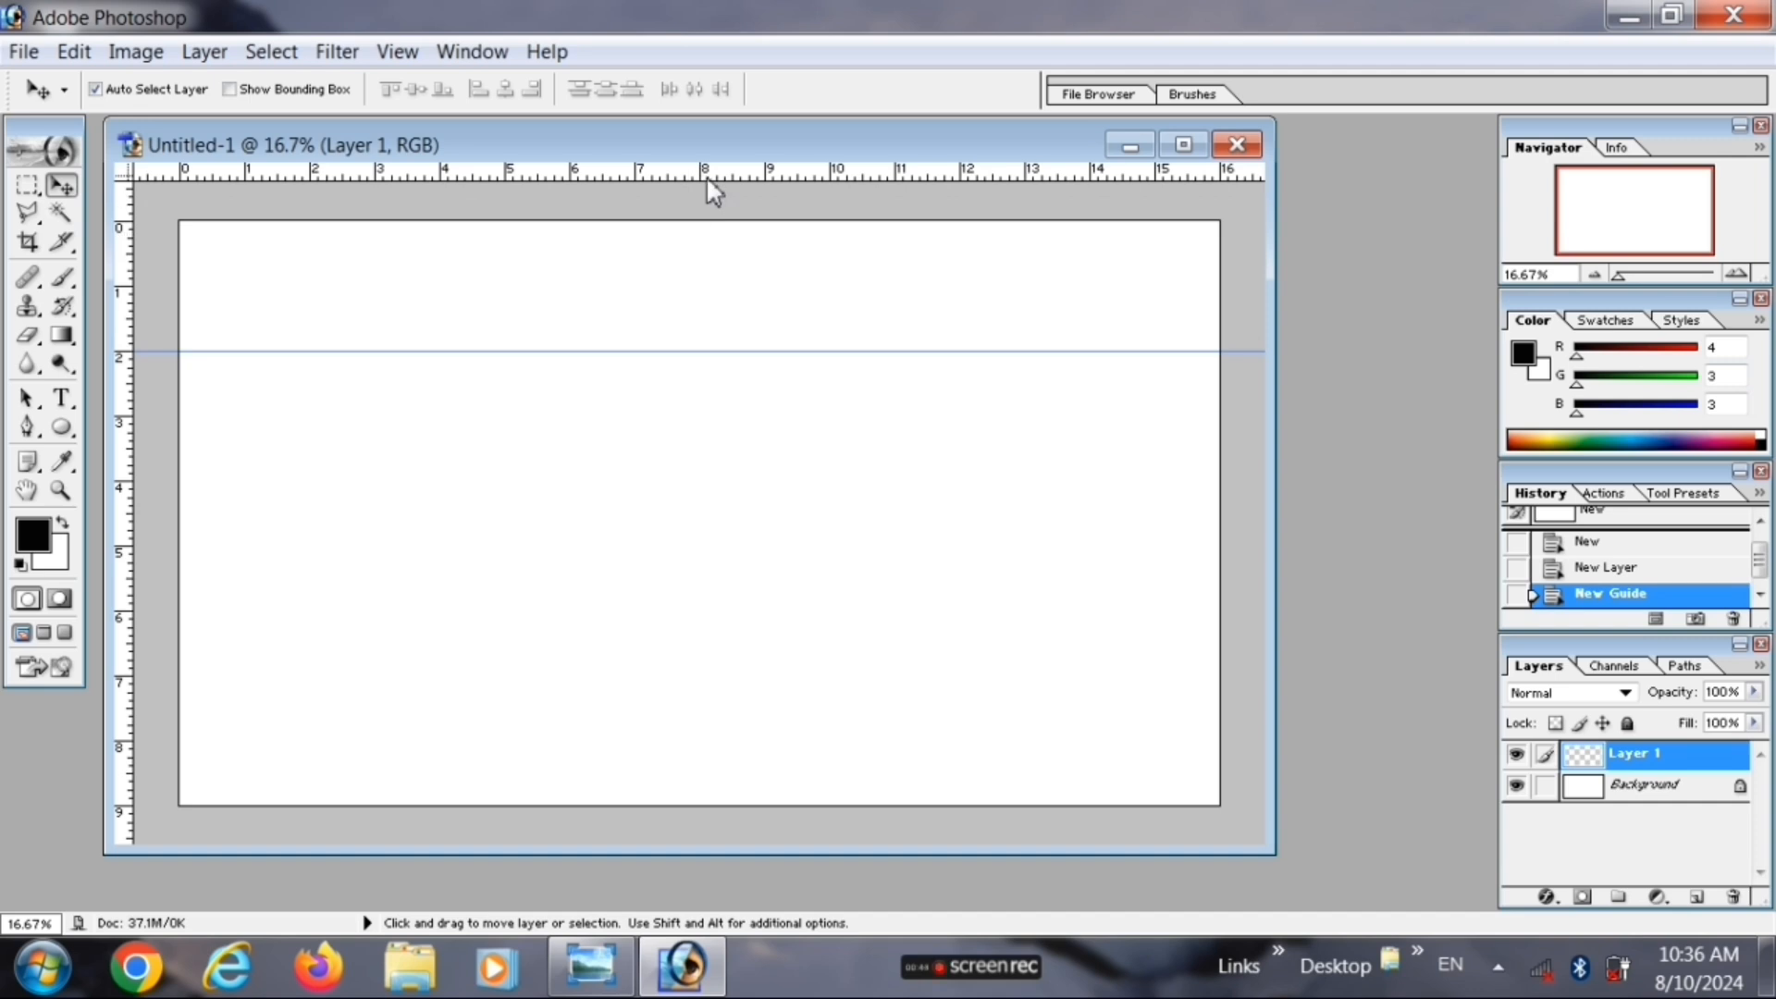
drag(706, 176, 707, 418)
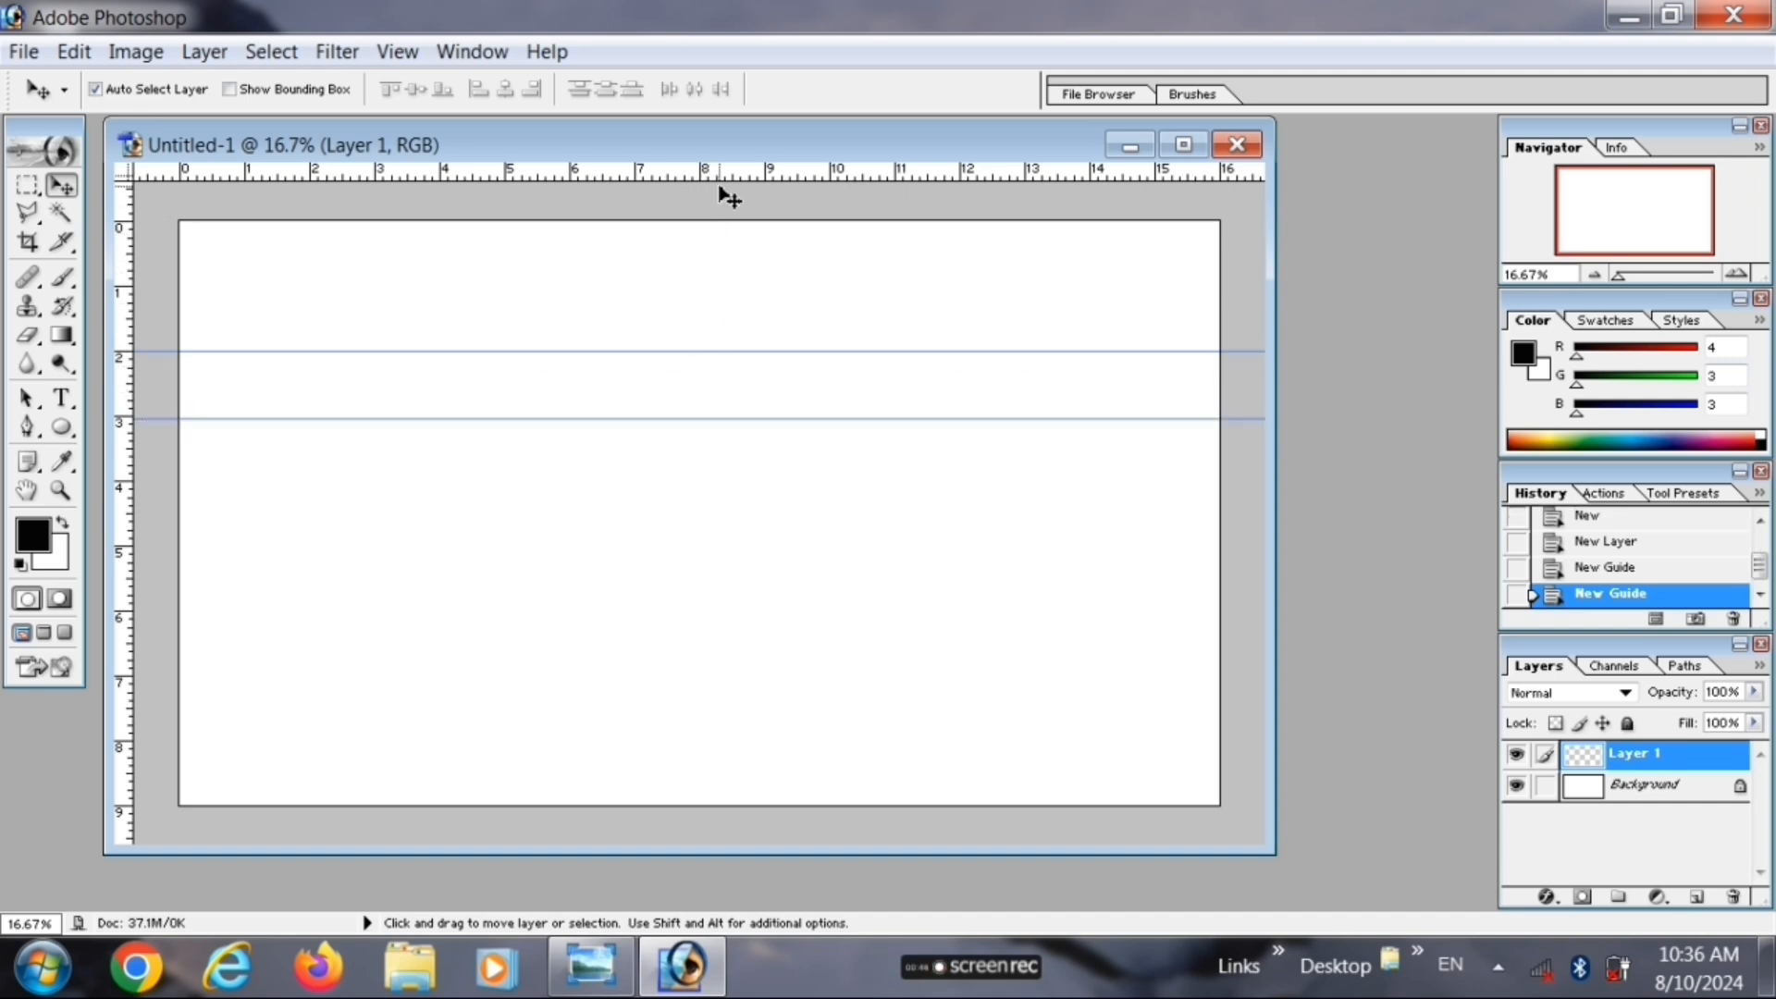
drag(721, 176, 724, 484)
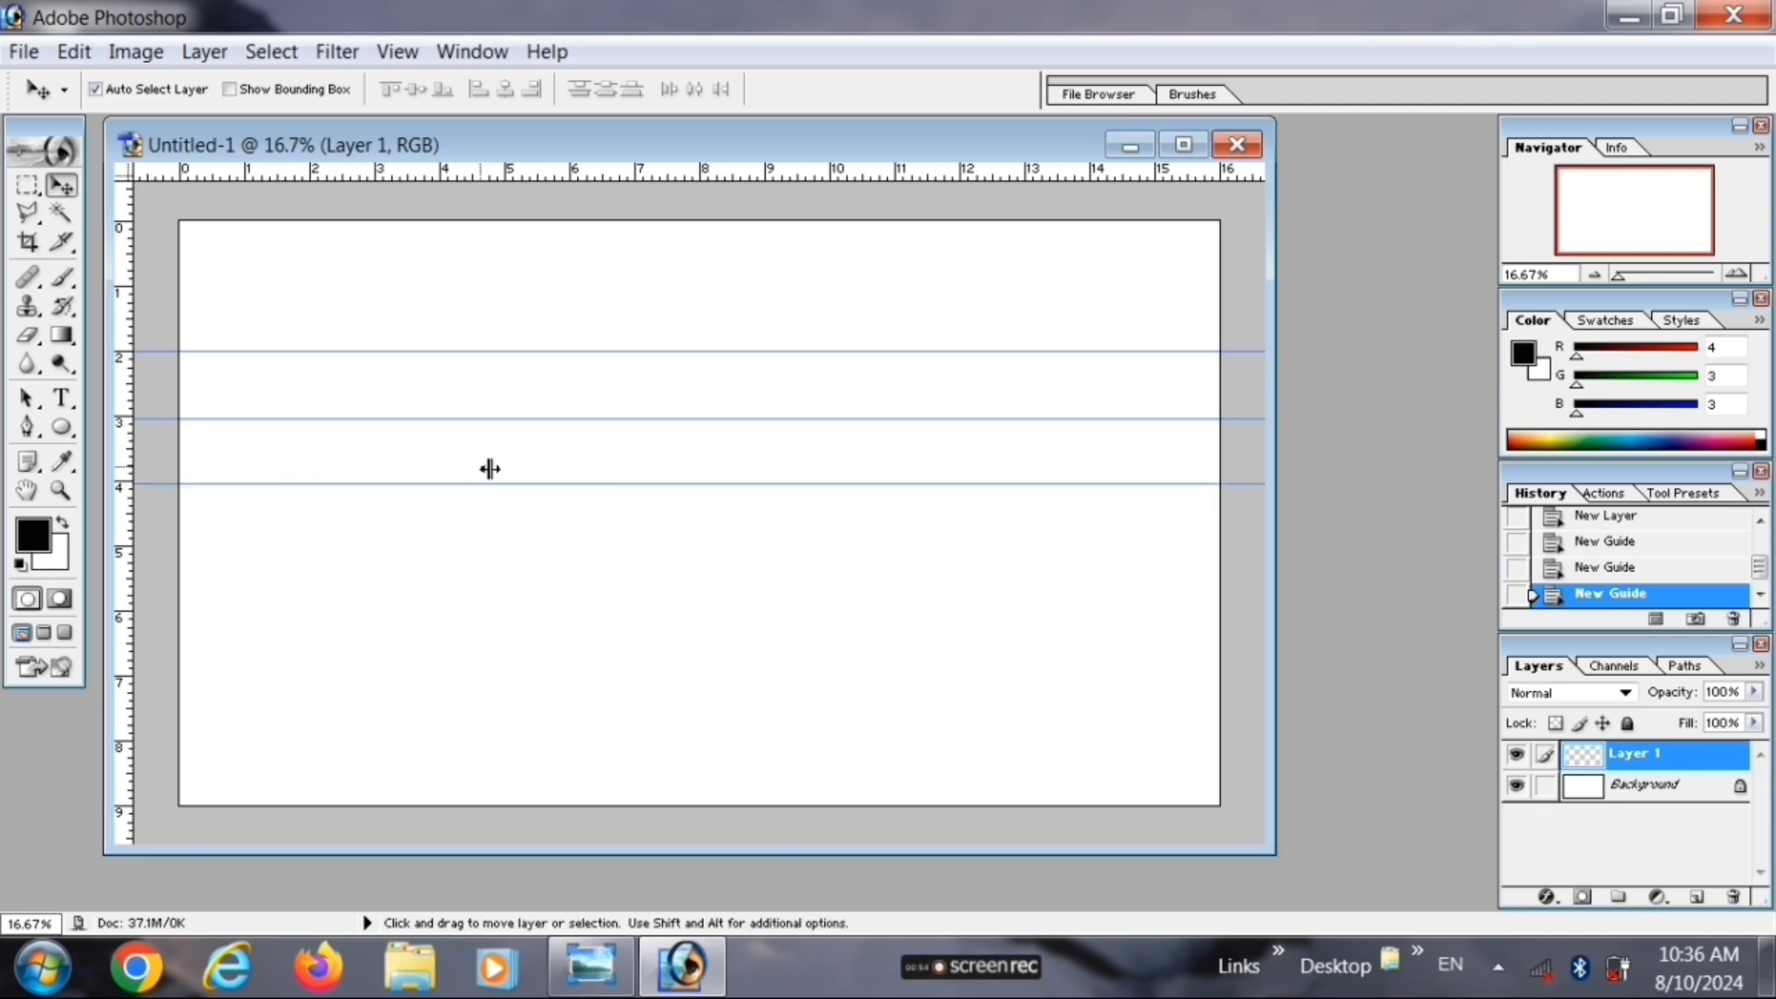
drag(490, 470, 700, 476)
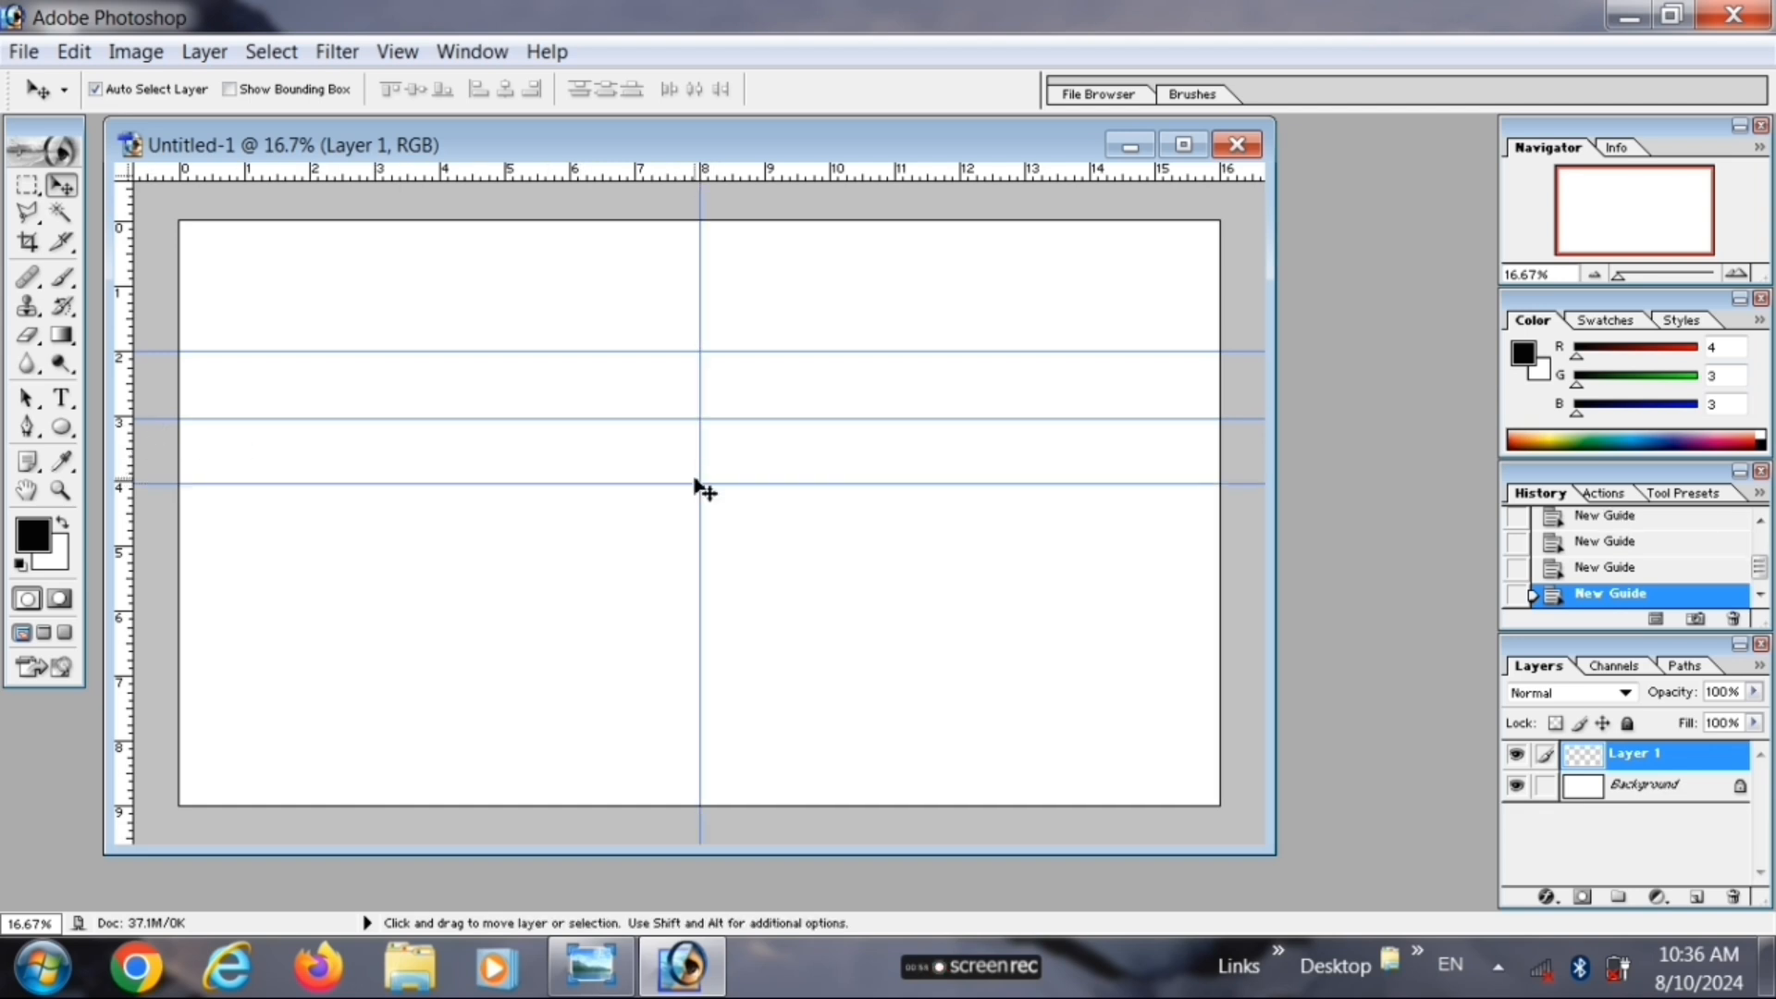
- Draw an S-shaped Pen tool path down the vertical guide, with anchor points at the three guide intersections
click(28, 430)
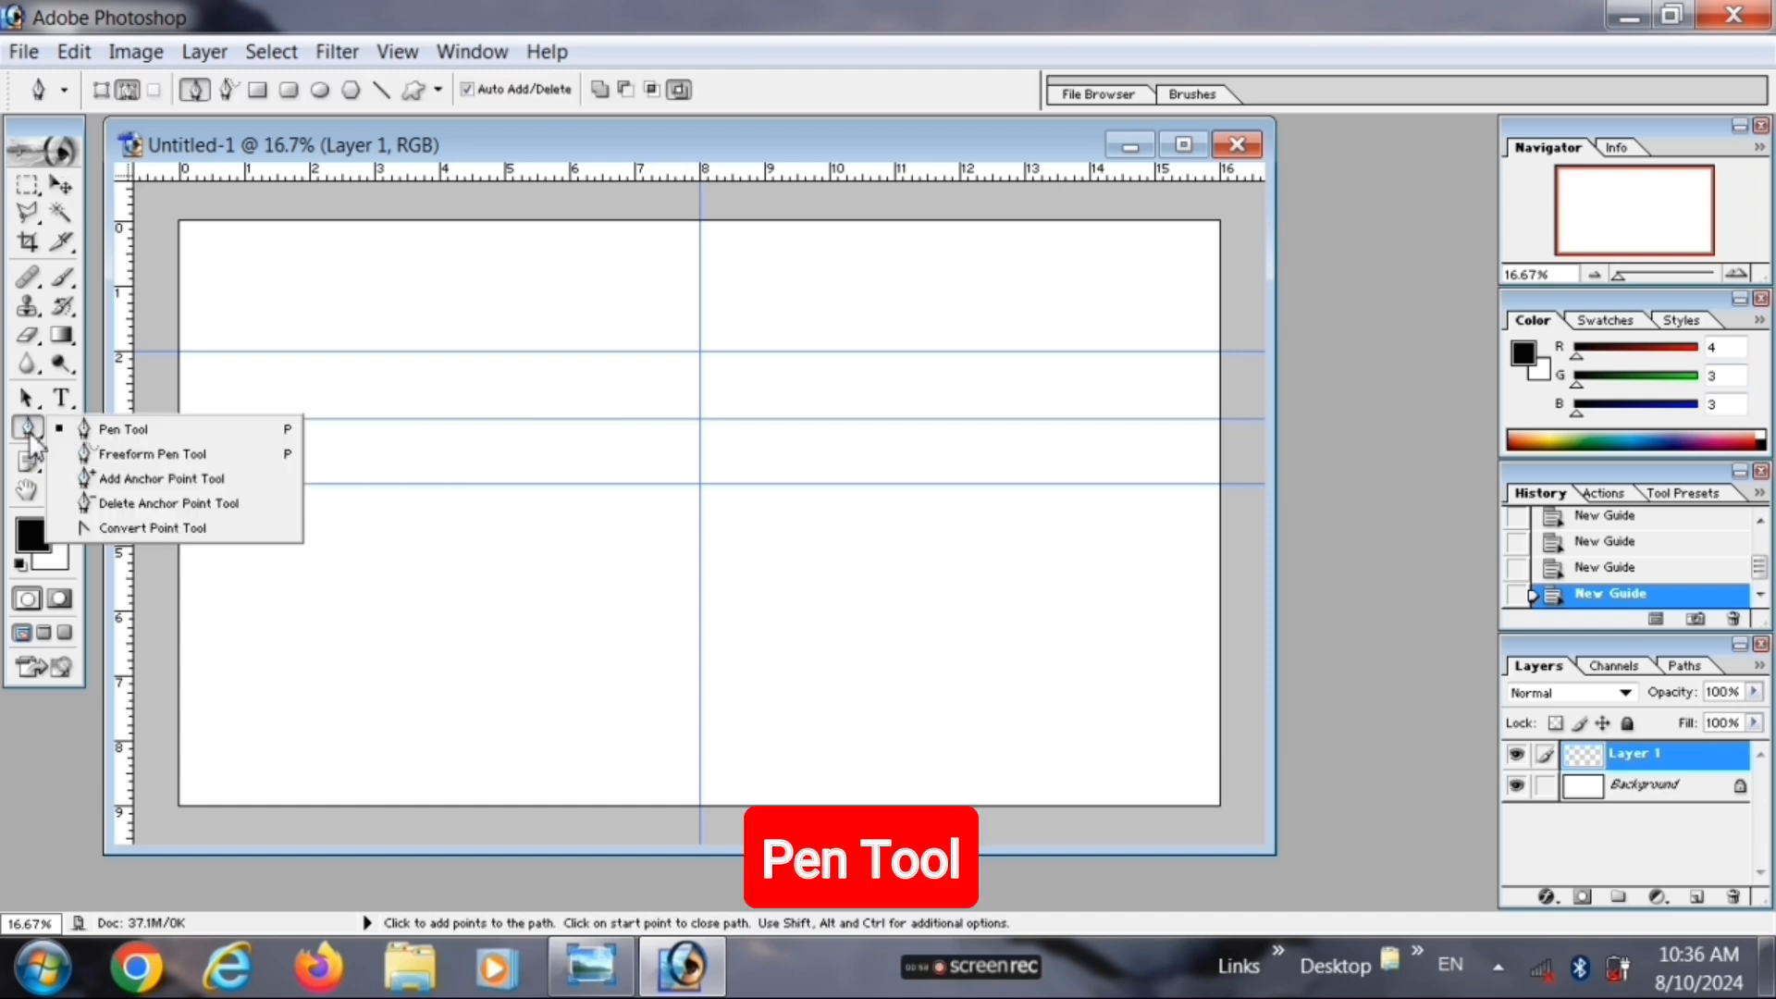
click(126, 431)
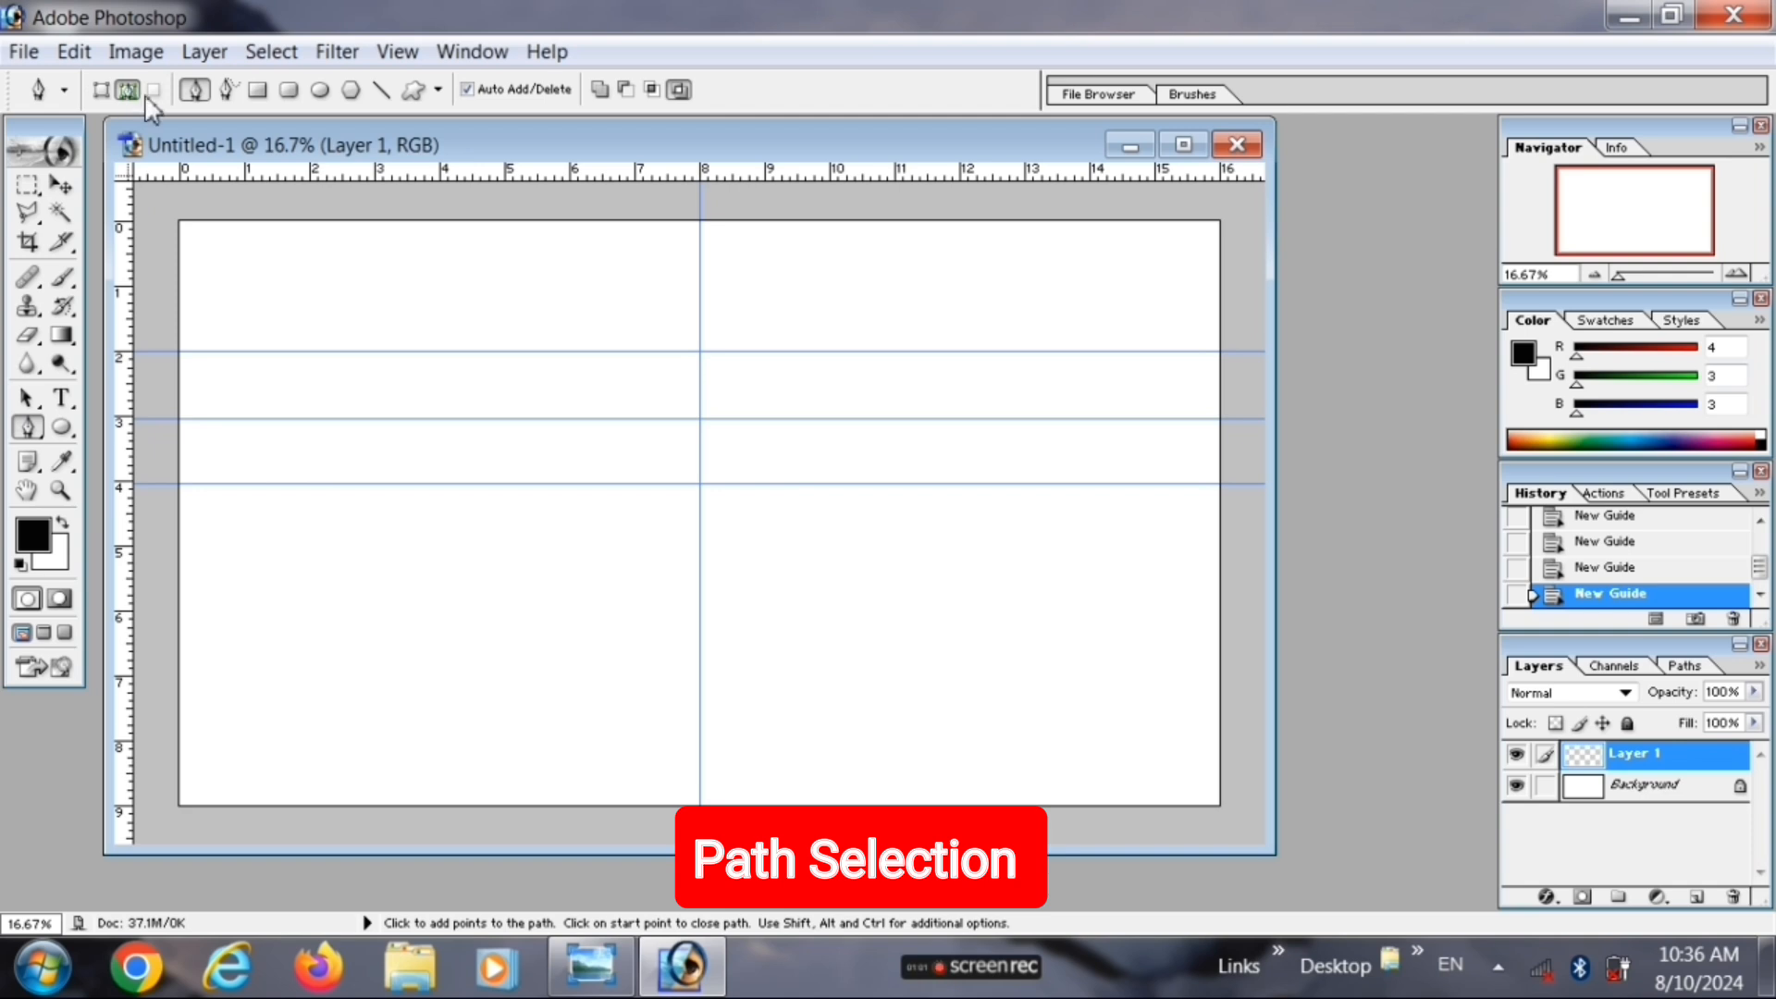
click(700, 351)
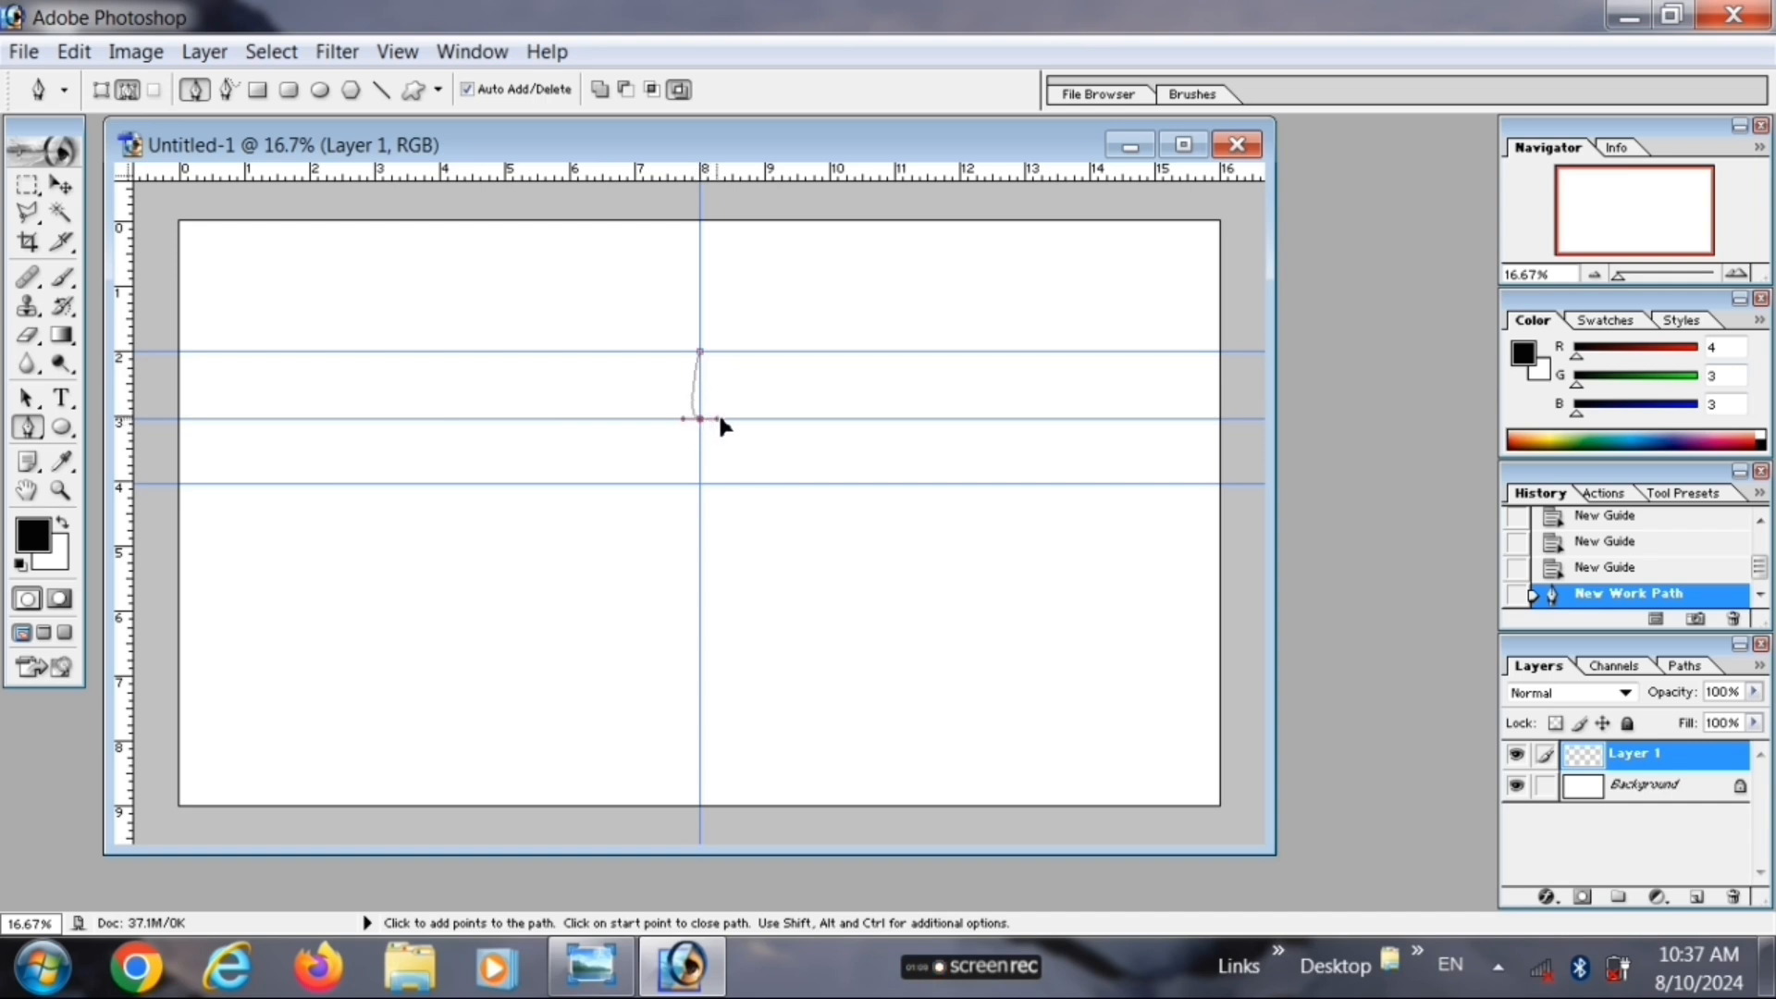
drag(731, 455, 731, 455)
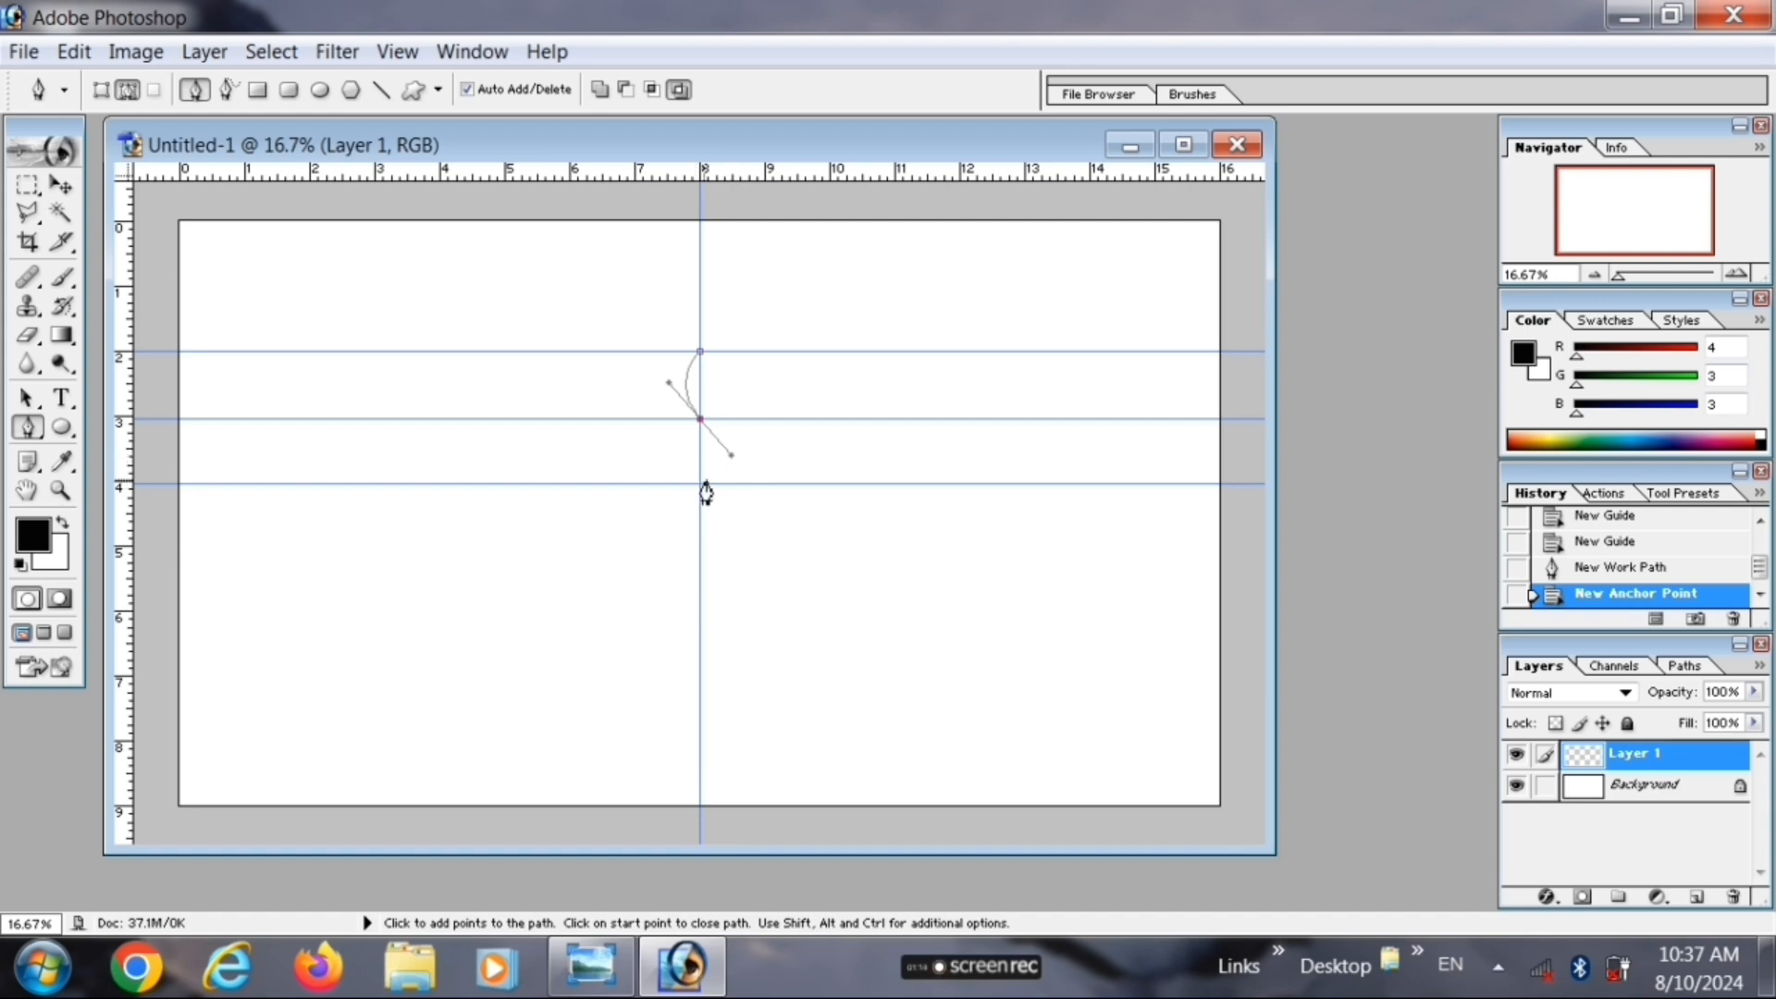
click(699, 486)
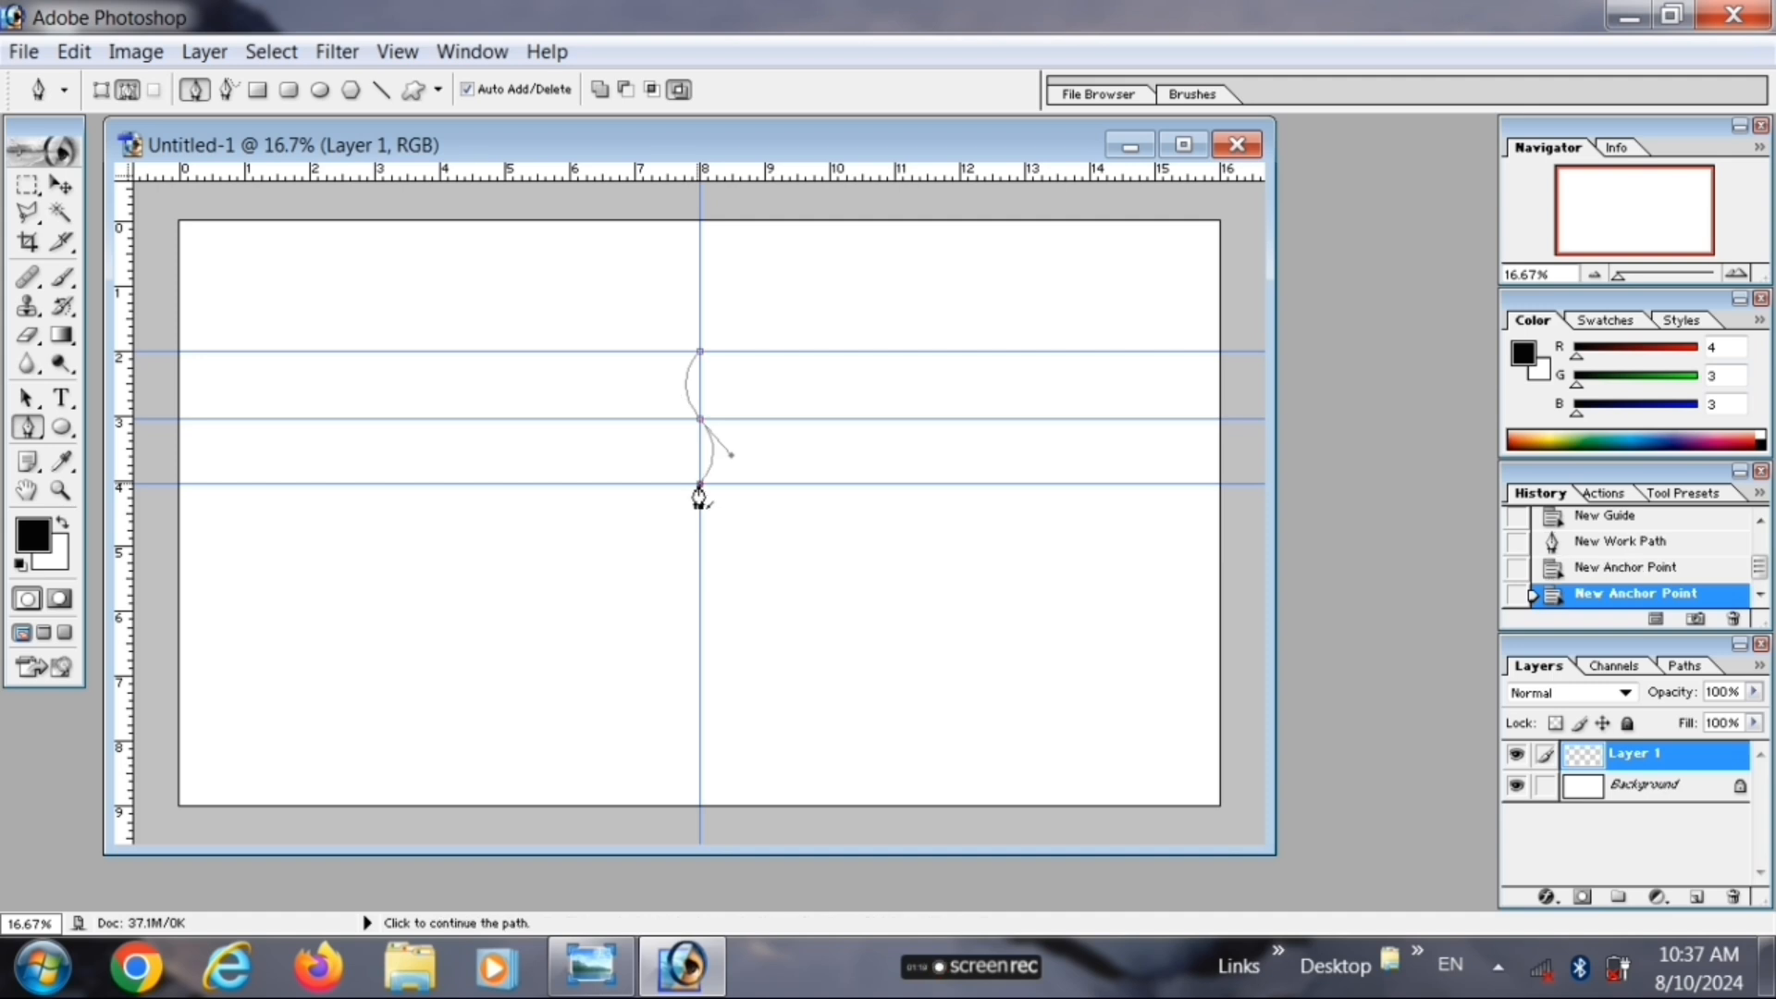
- Stroke the S-shaped path on Layer 1 with the Brush tool
right_click(704, 429)
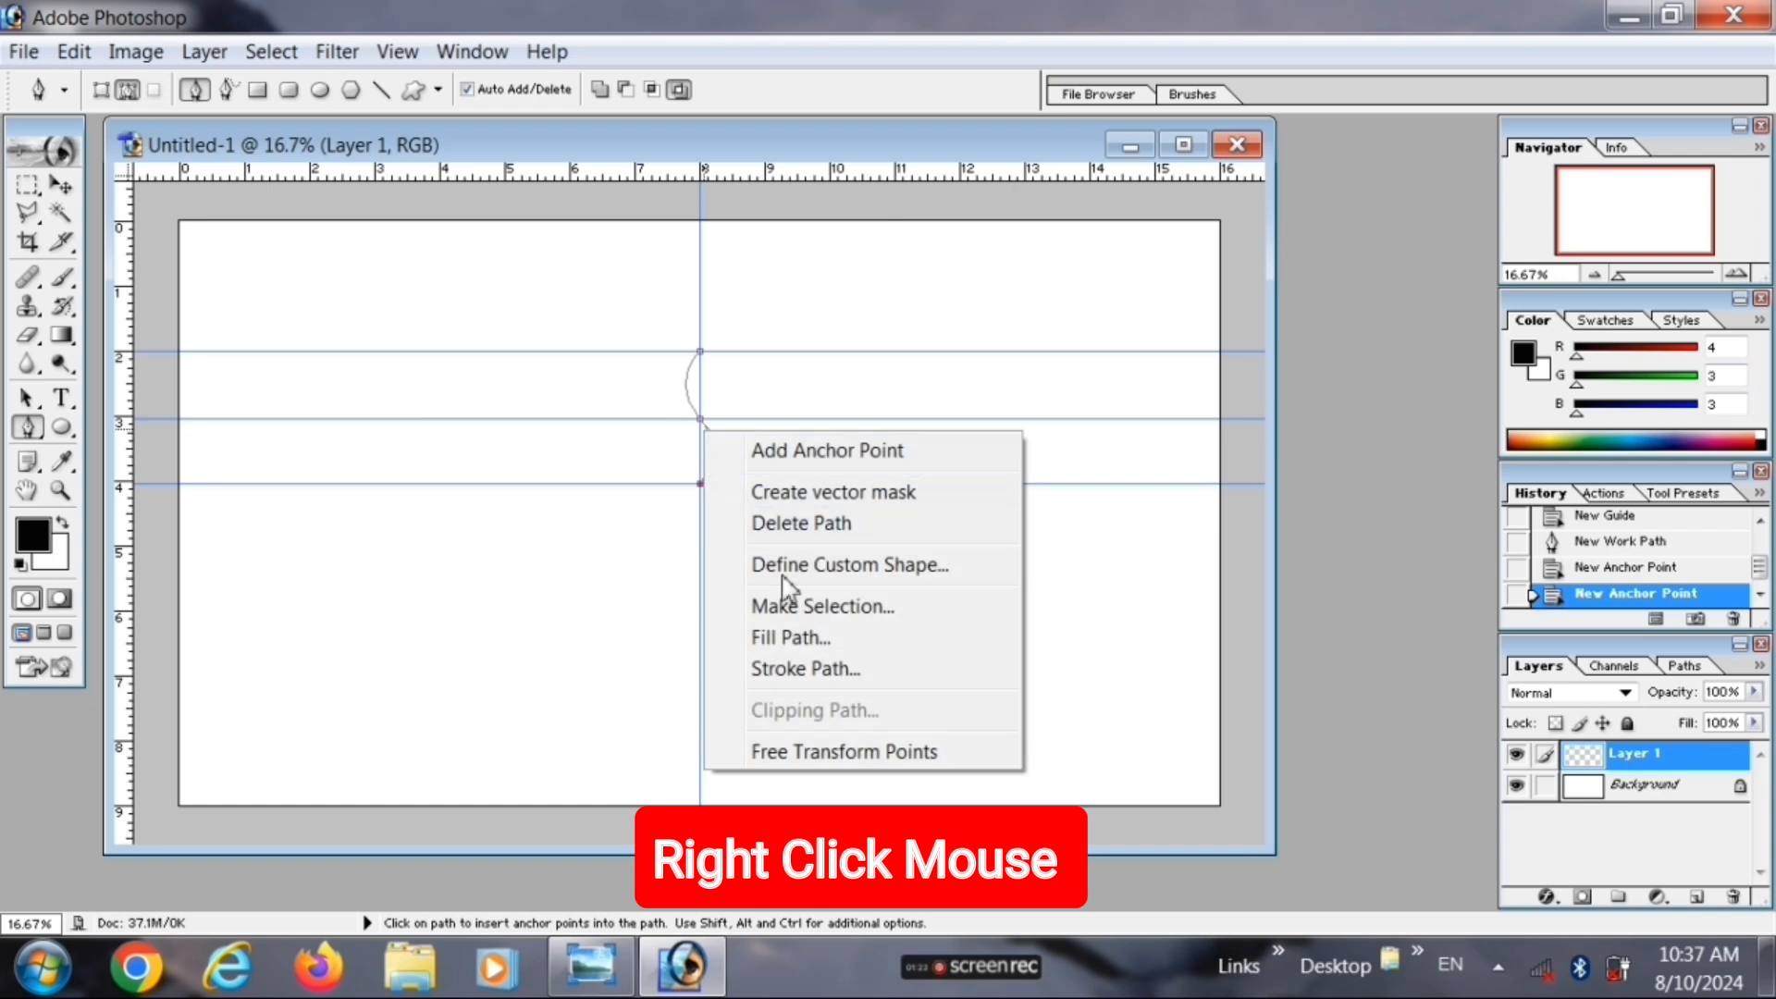
click(803, 668)
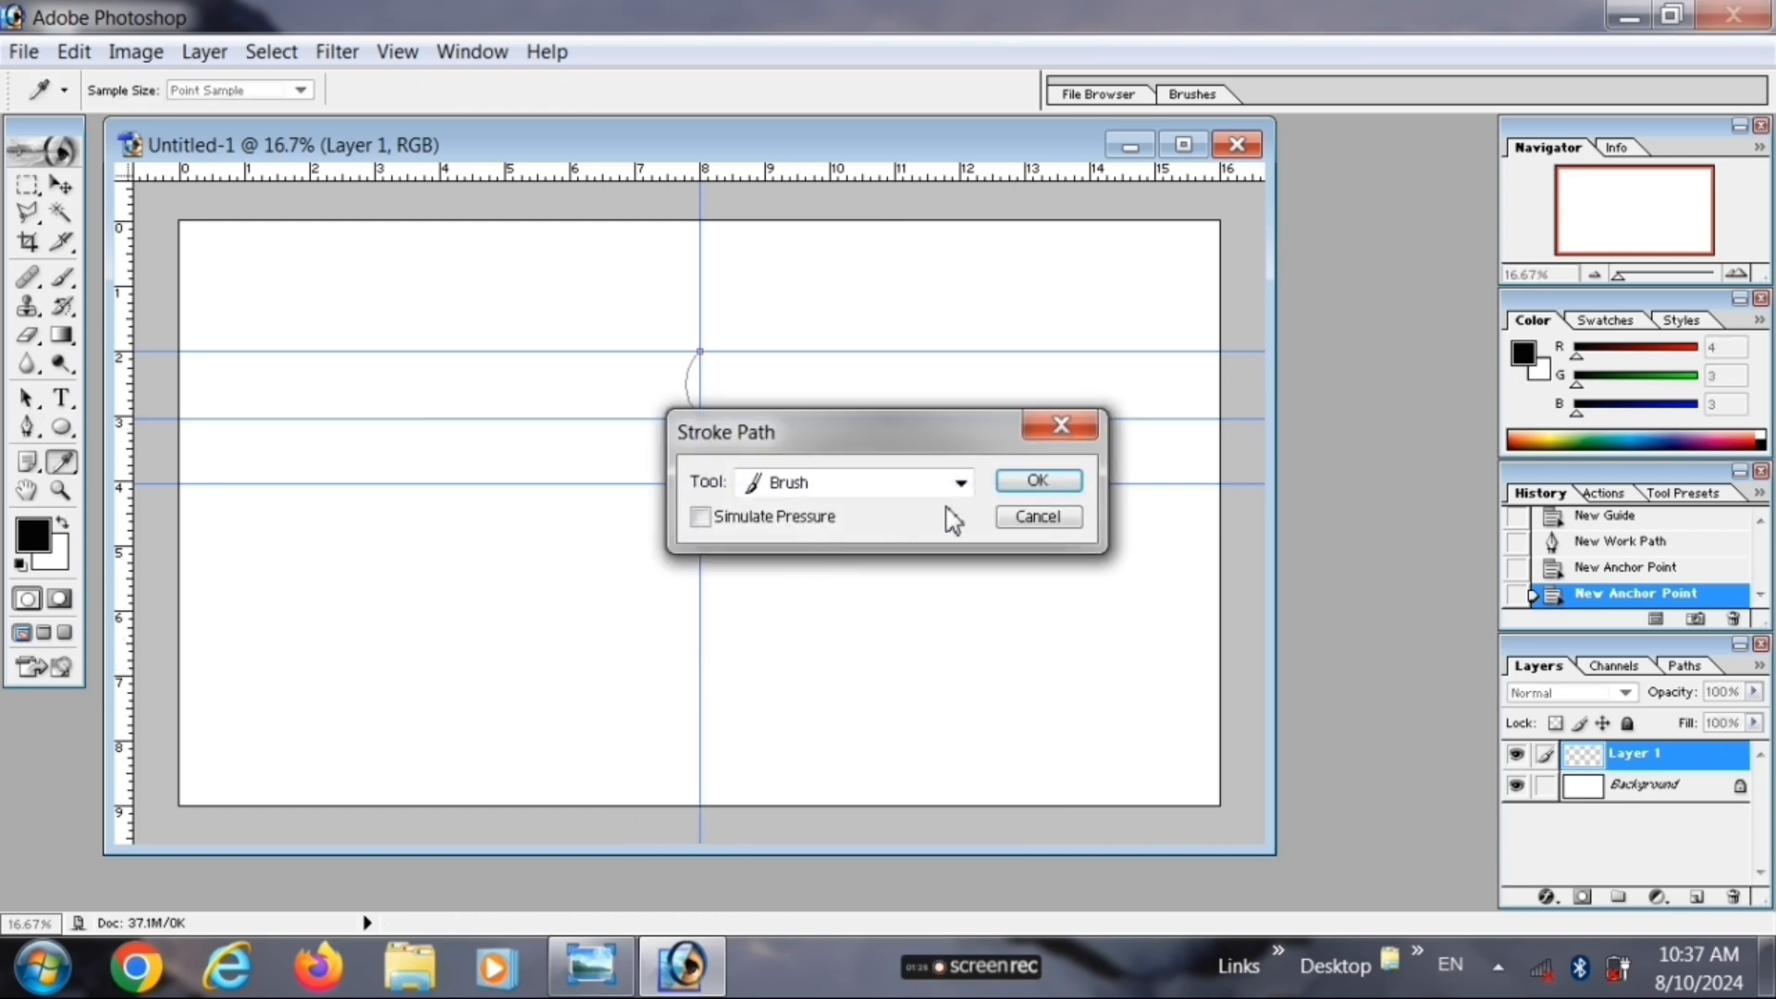
click(1036, 488)
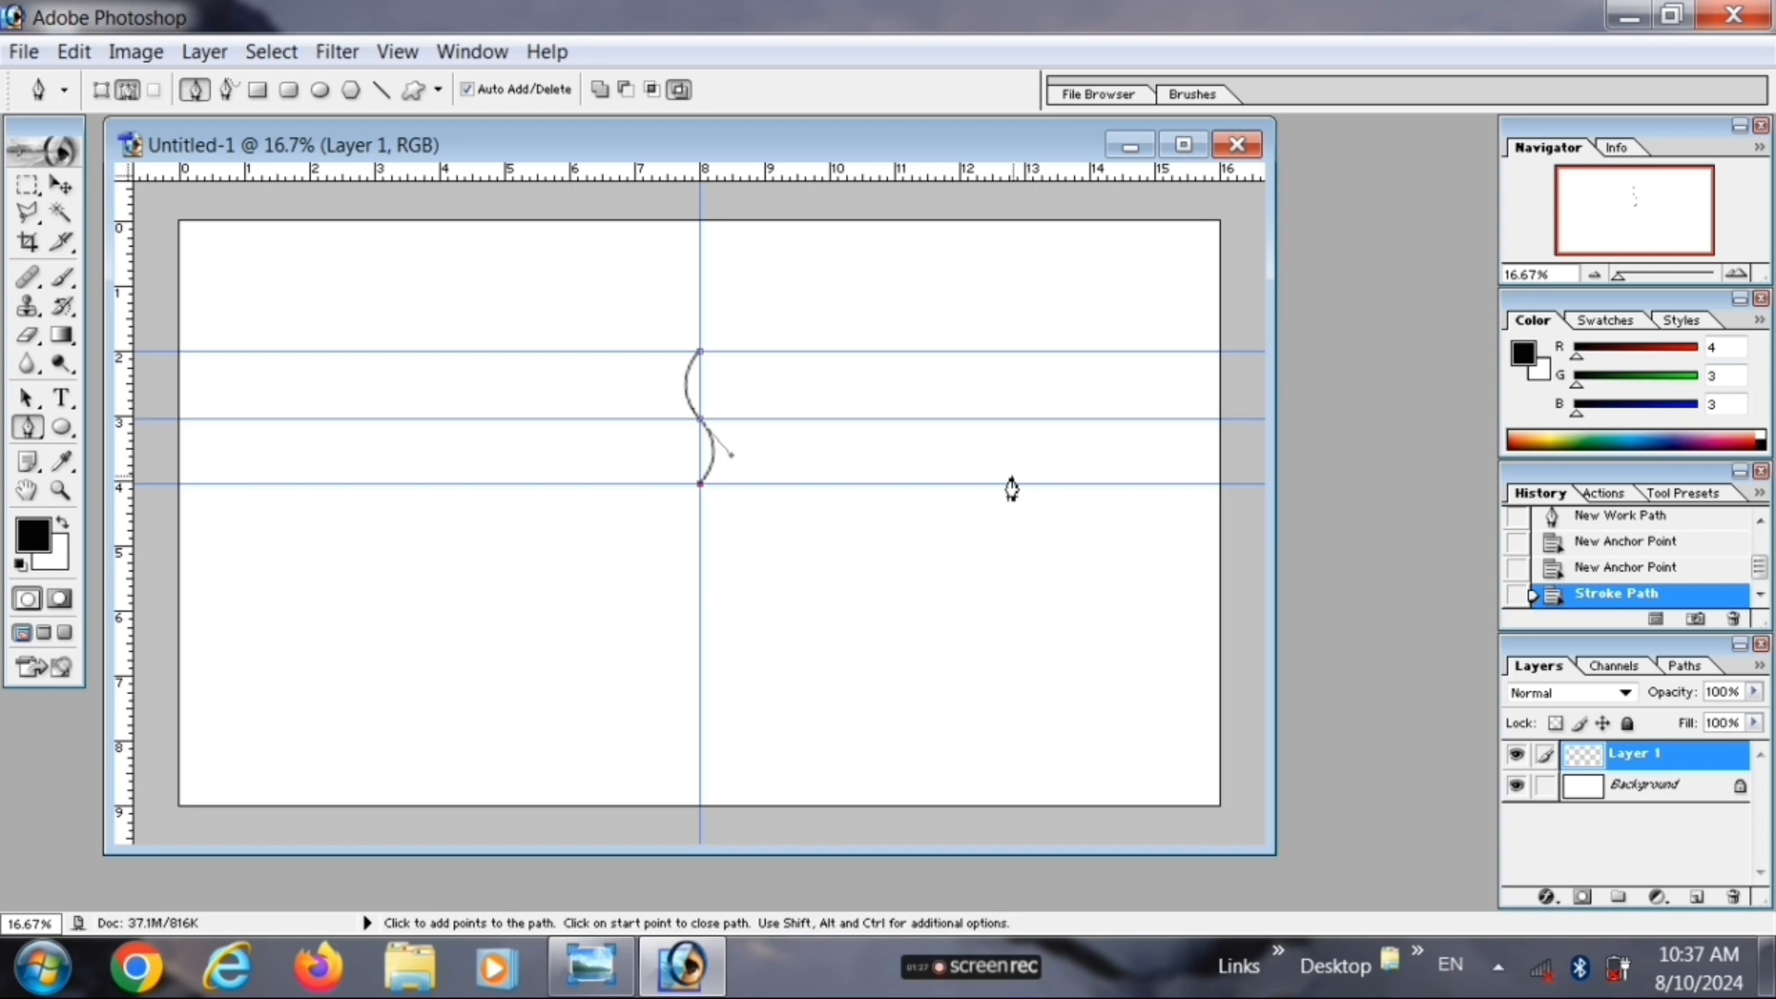
- Delete the path used for the S-curve and hide the guides
right_click(700, 421)
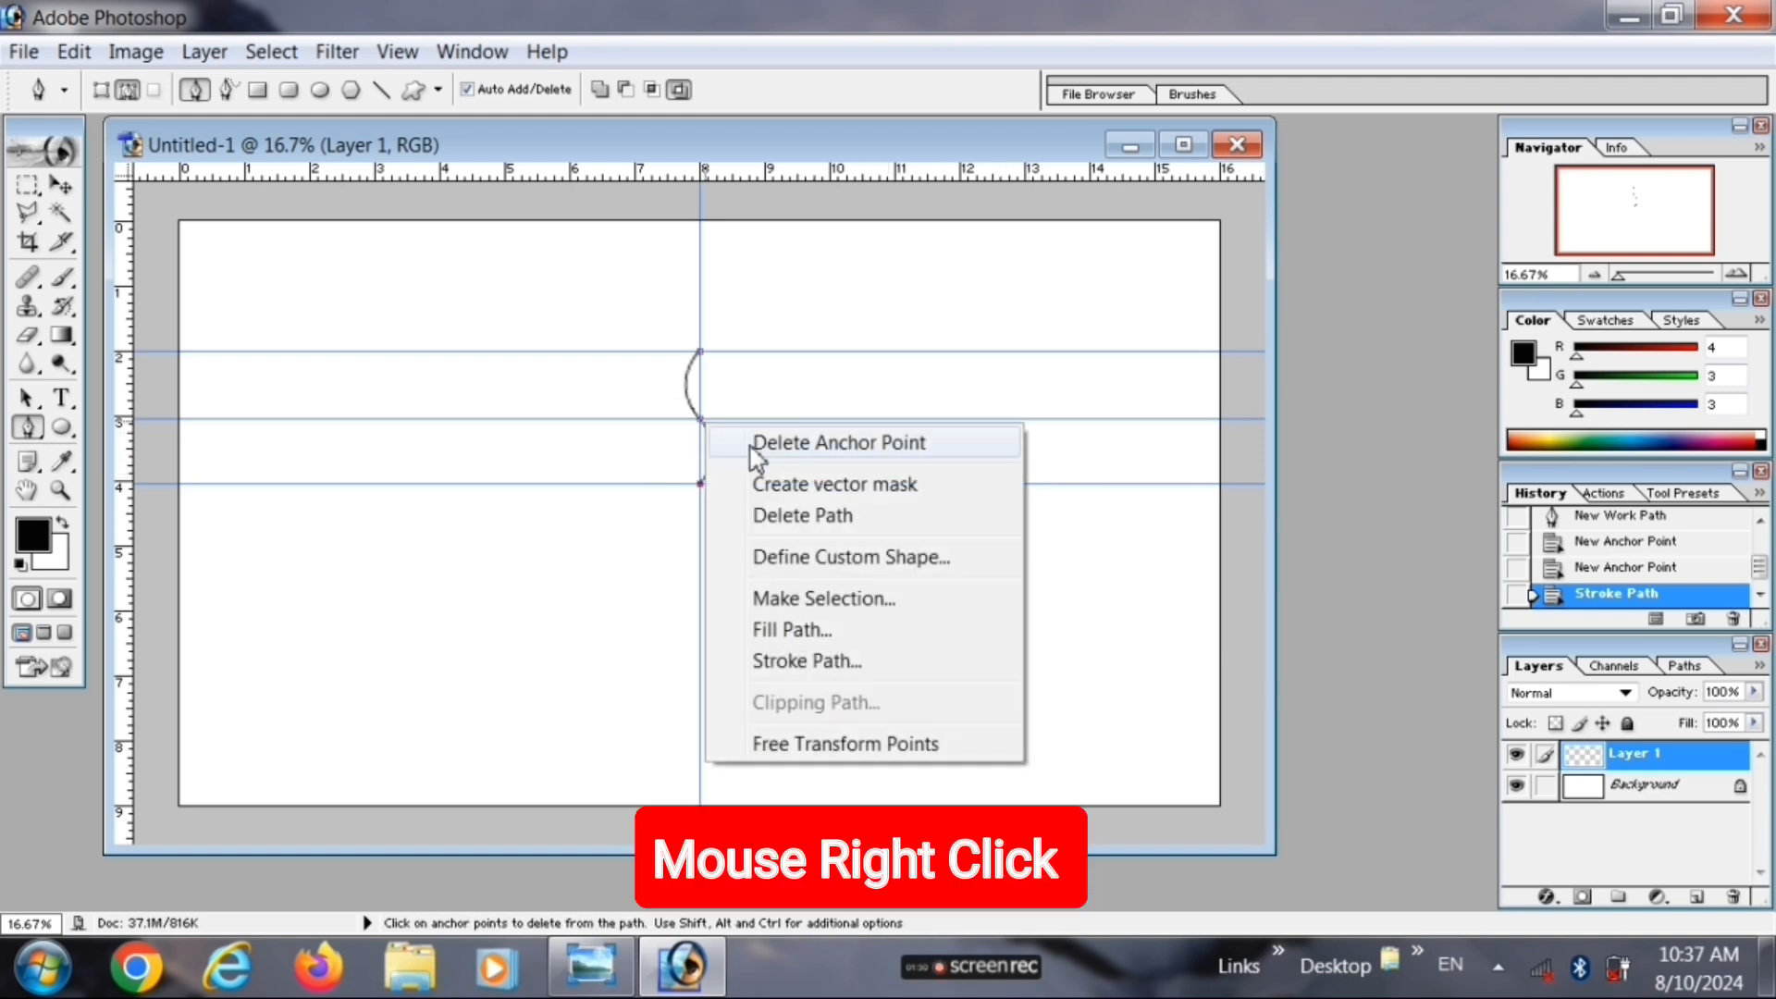
click(812, 516)
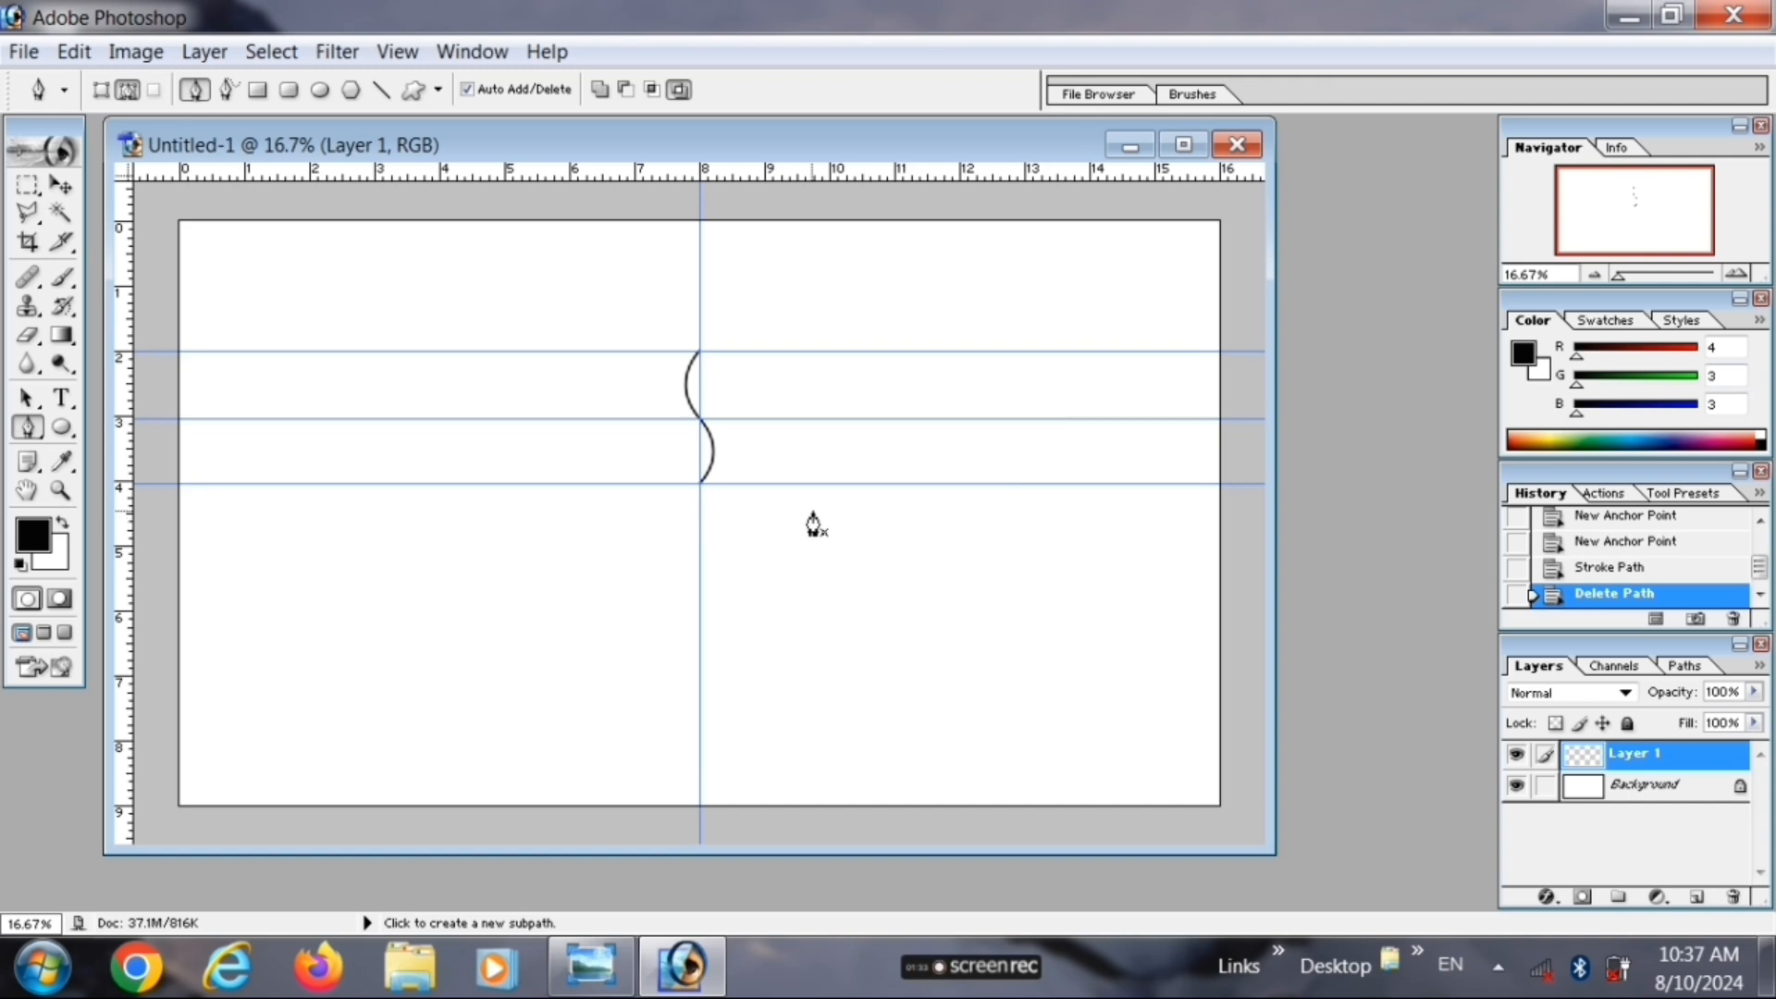
key(ctrl+semicolon)
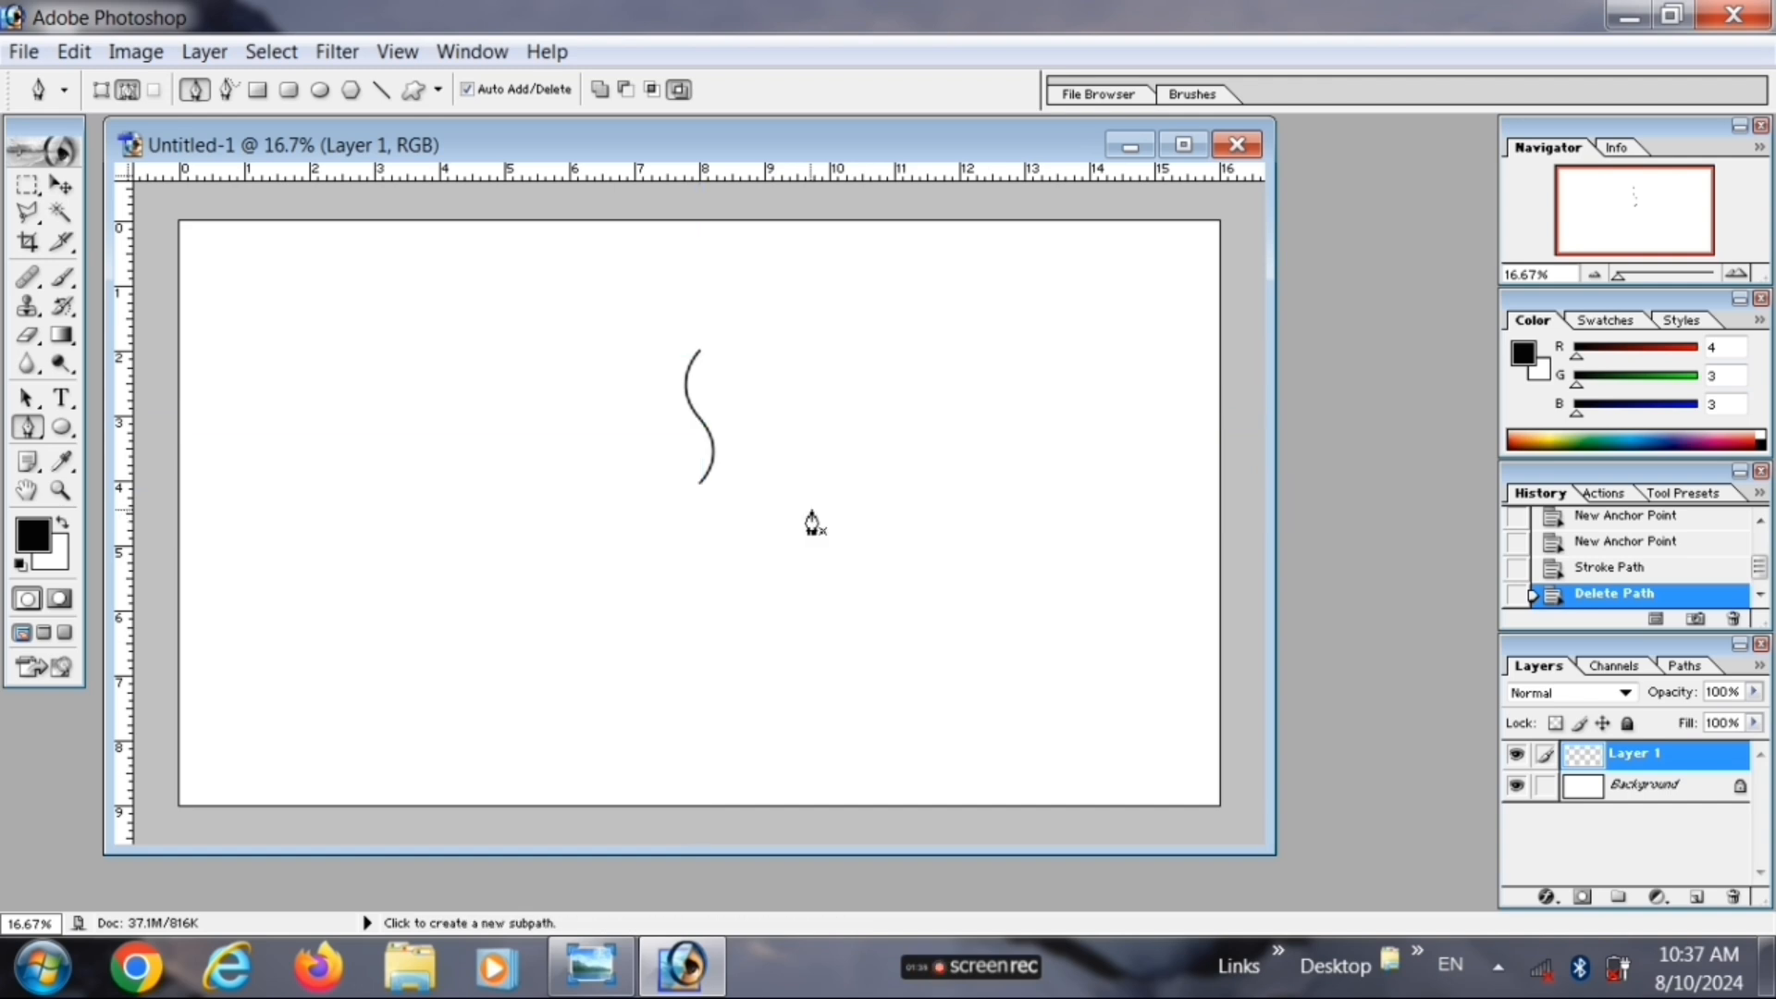
- Rotate the S-curve on Layer 1 by about -47.2° with Free Transform
click(61, 185)
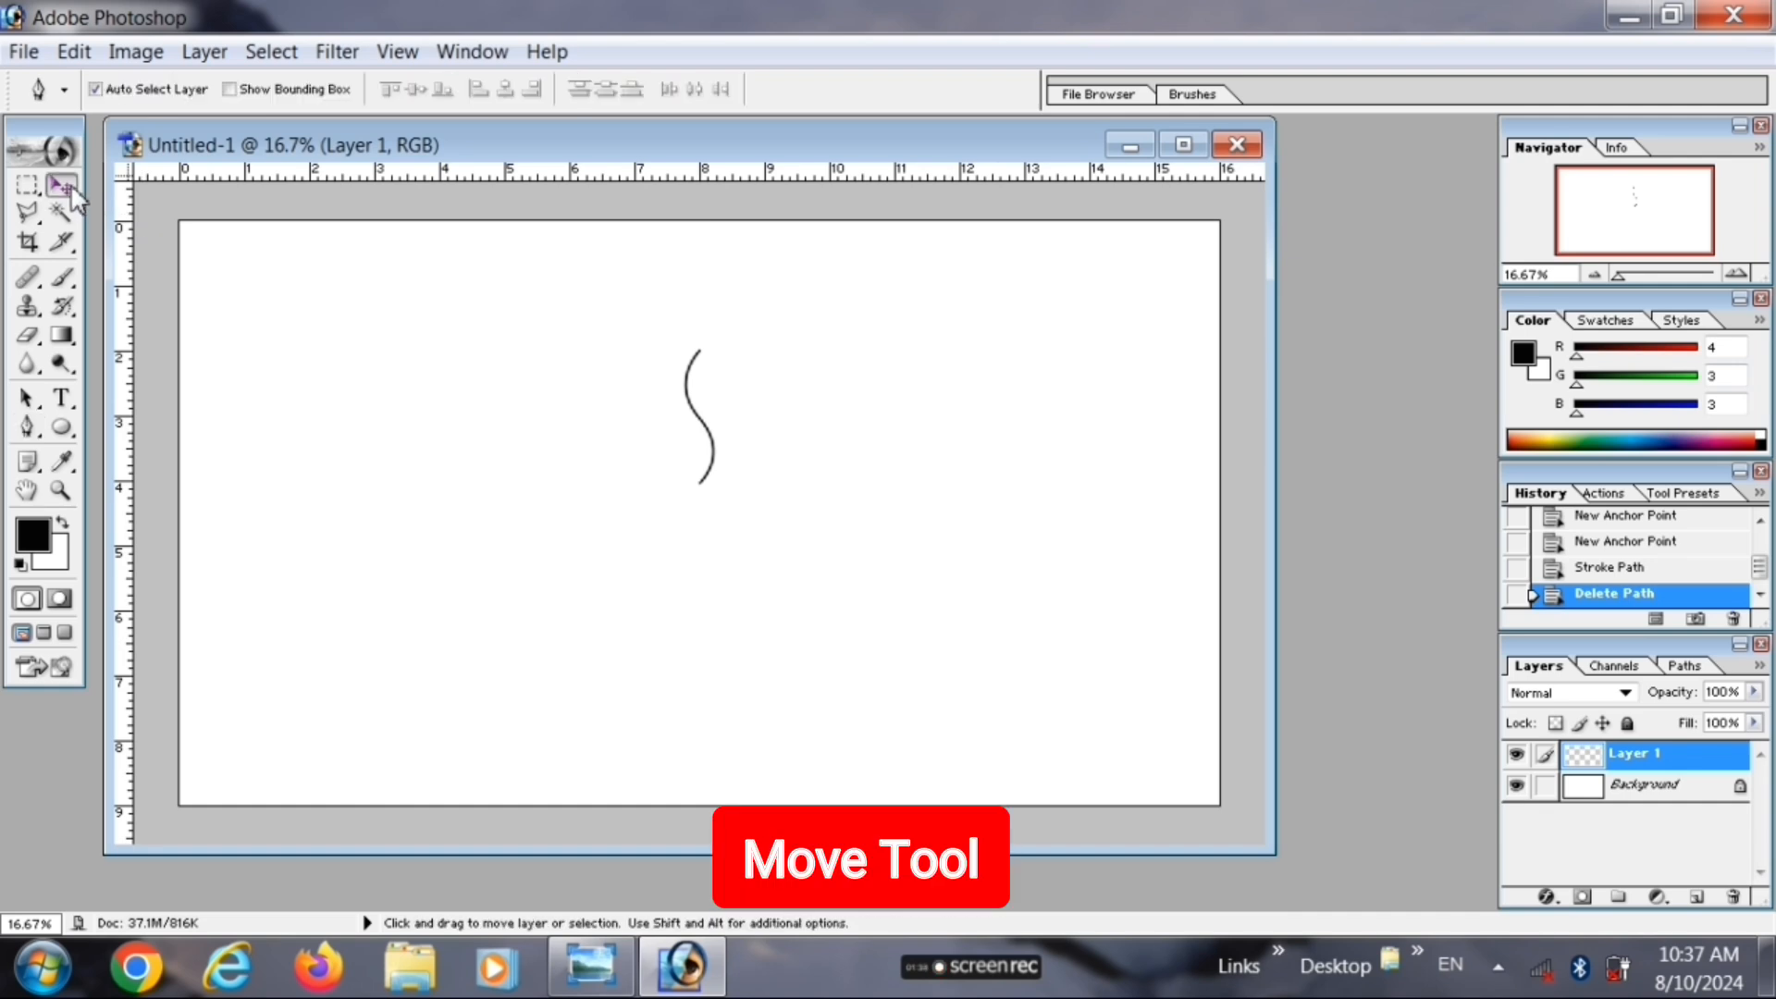
key(ctrl+t)
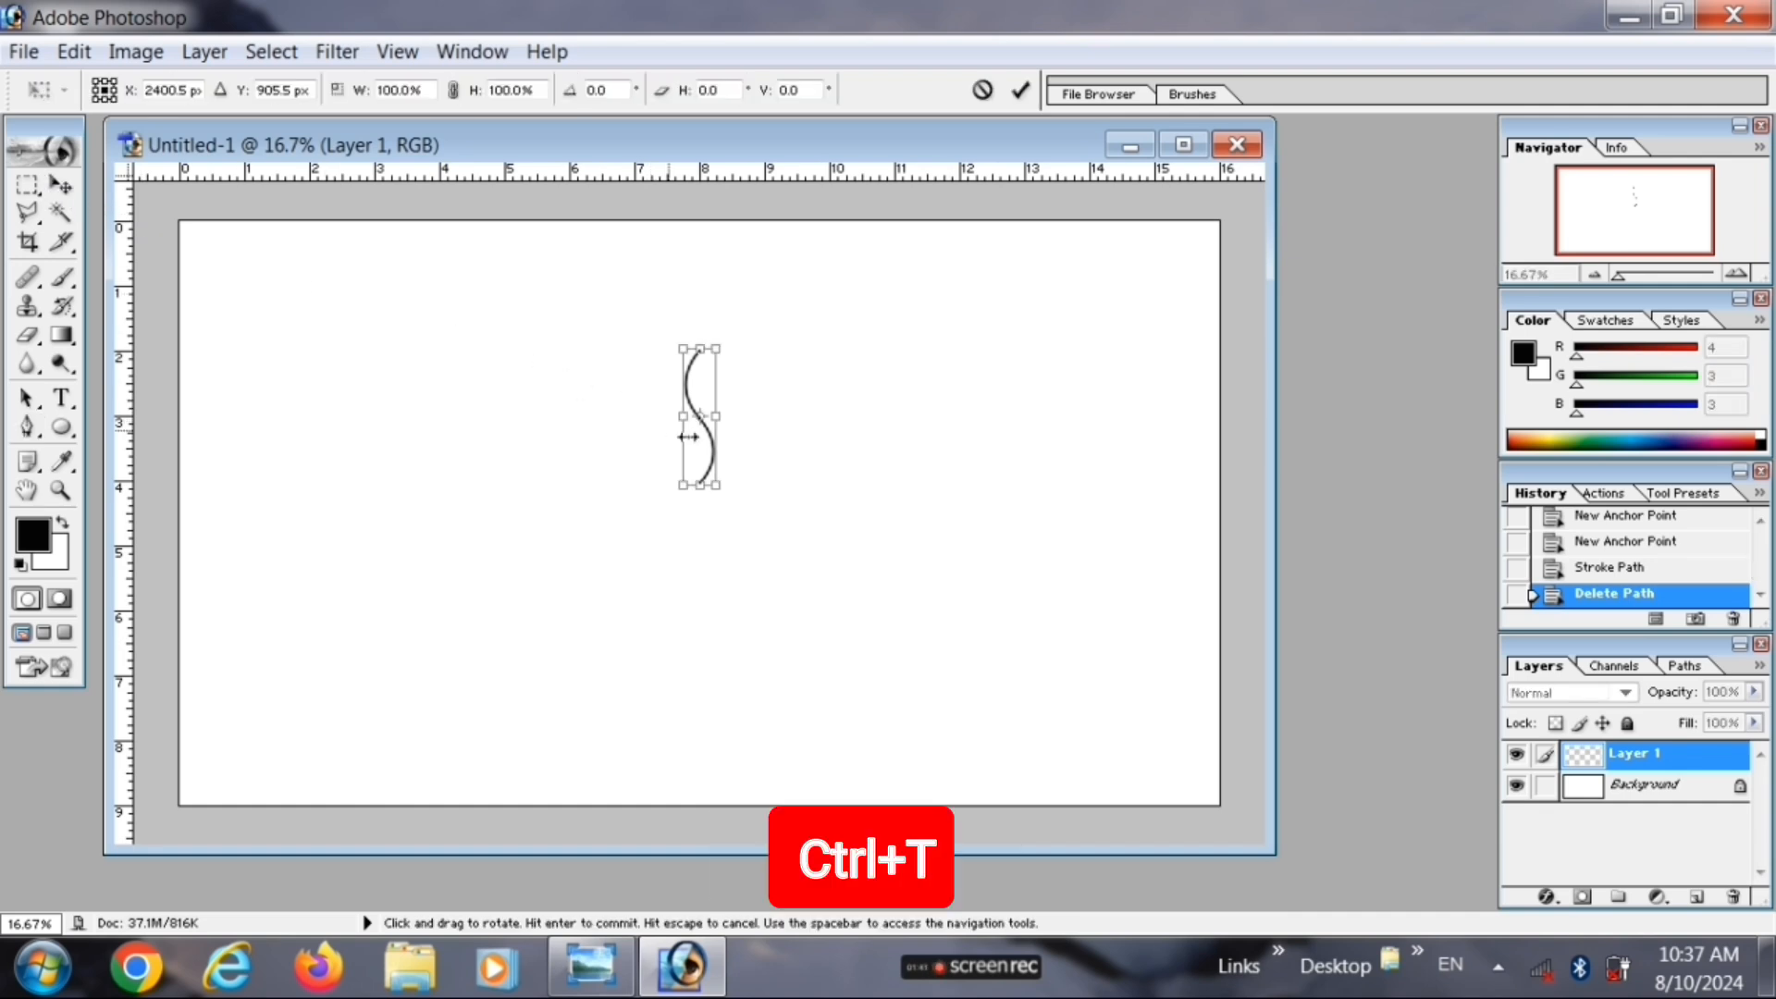
drag(792, 444, 934, 280)
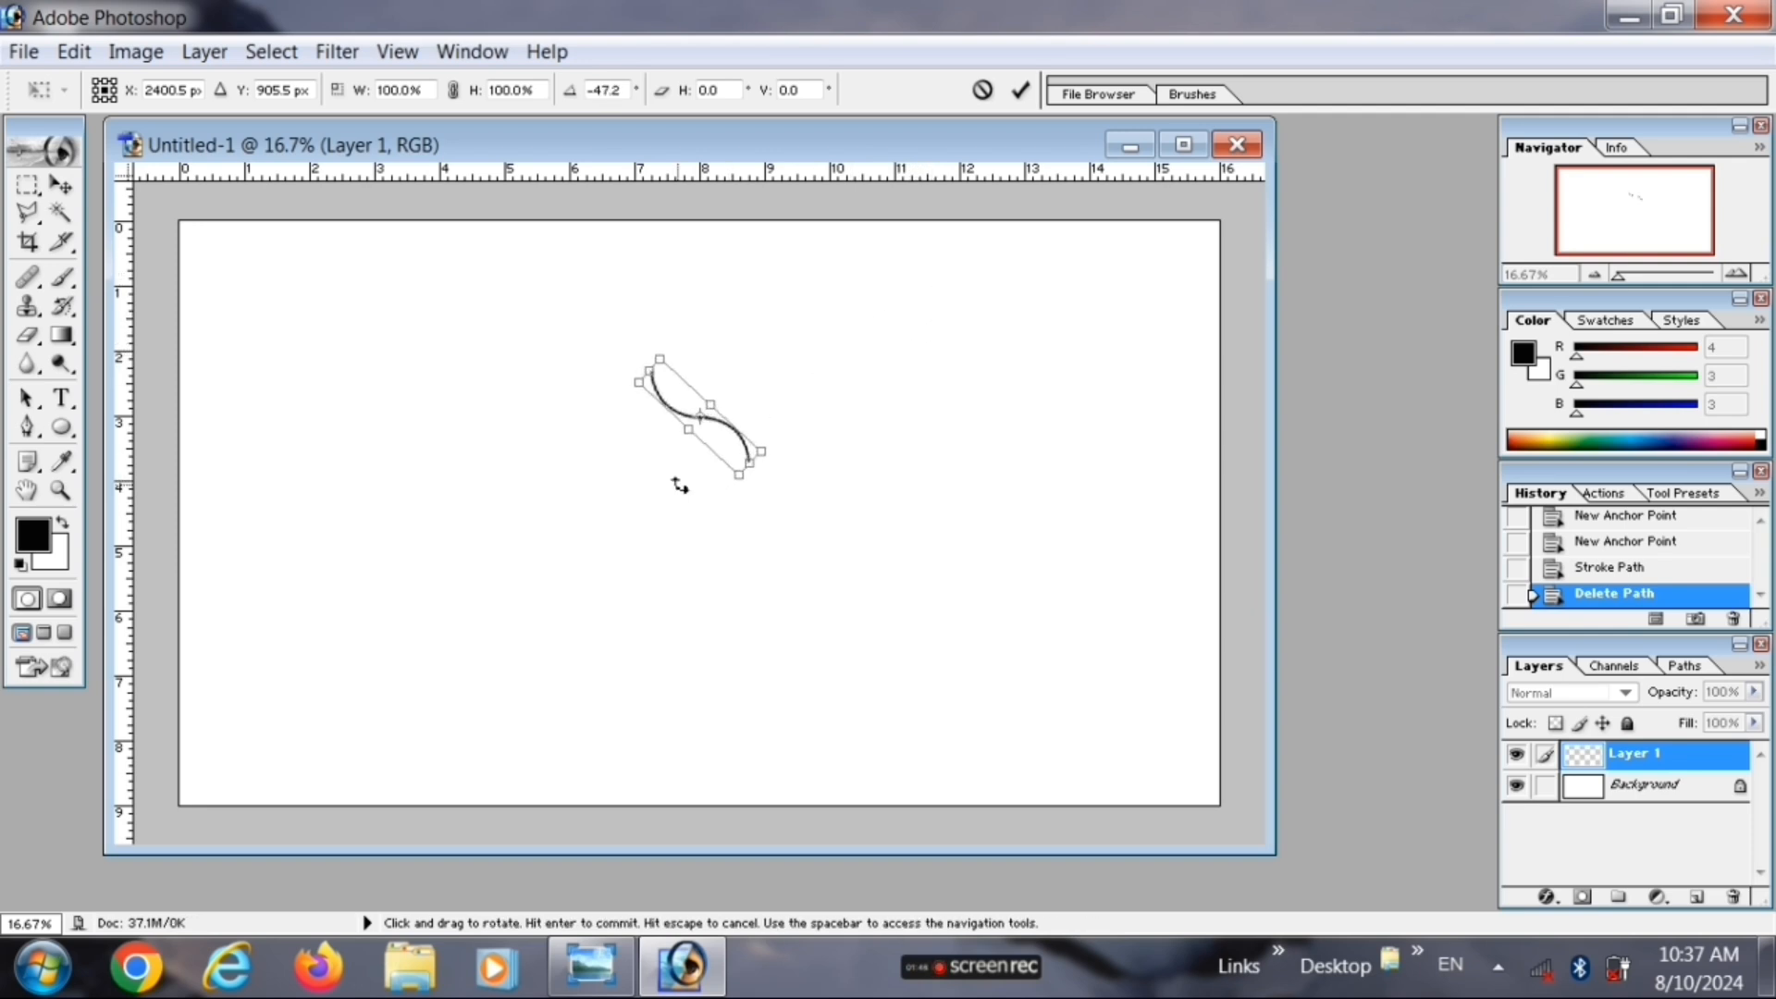
key(Return)
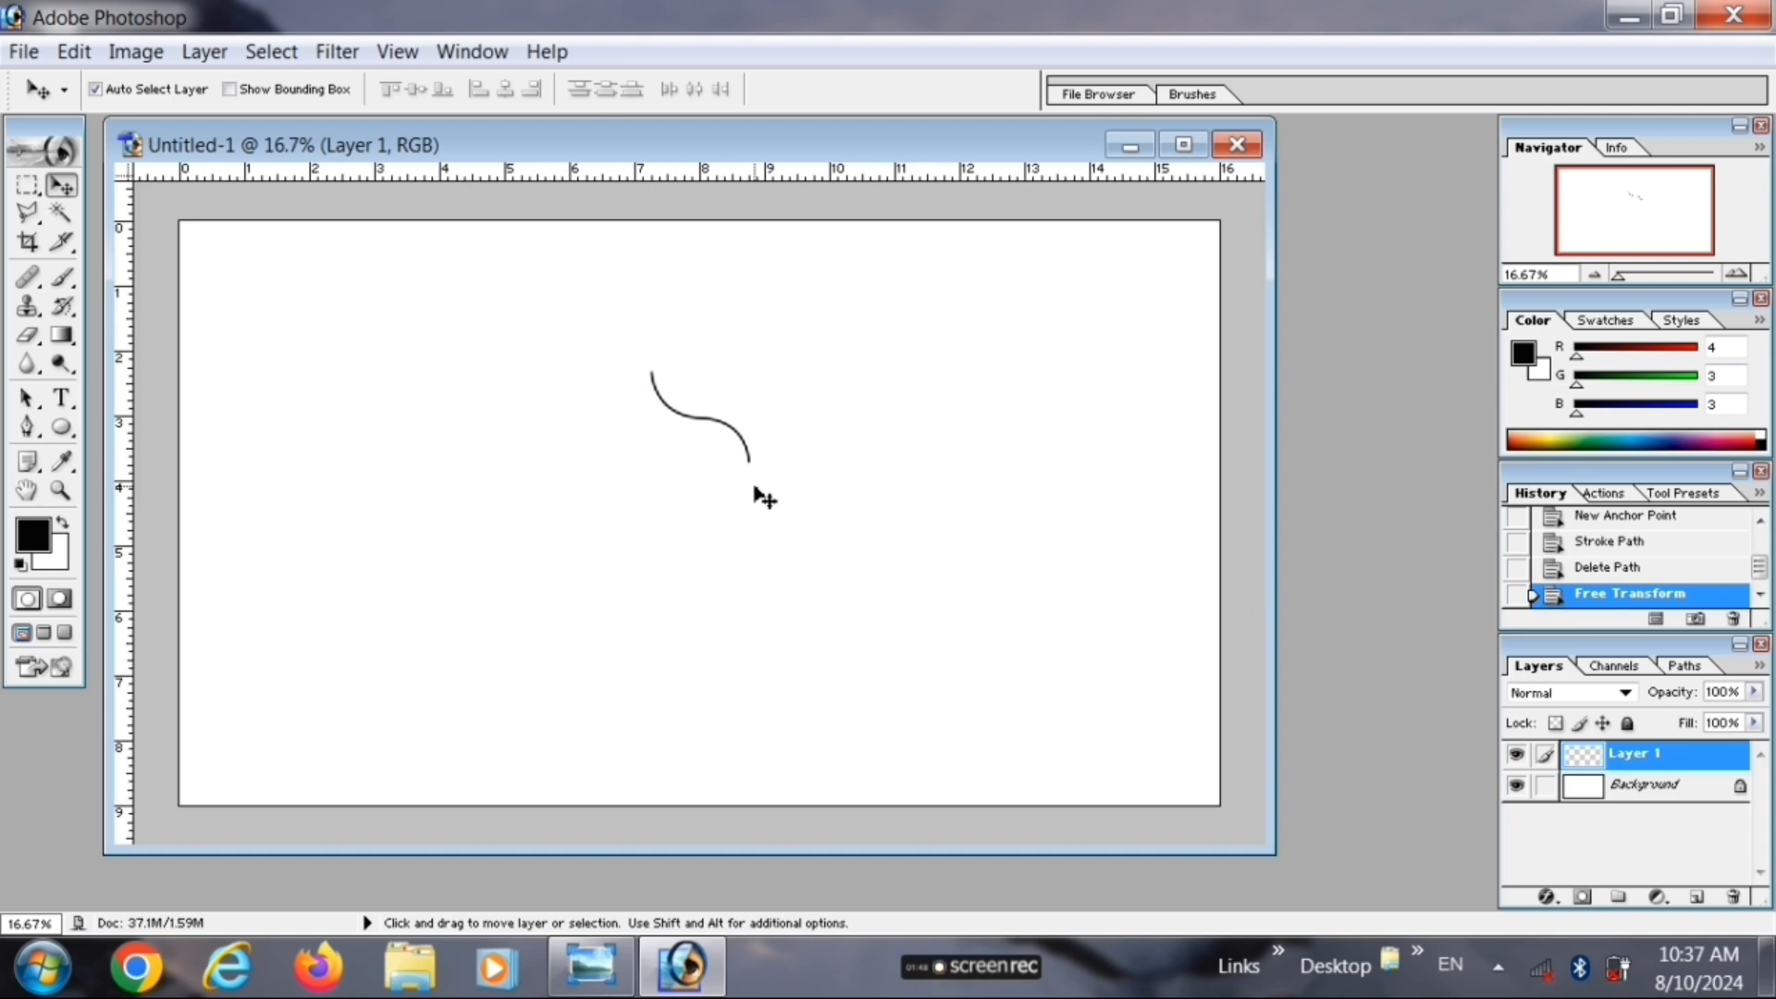
- Duplicate the curve layer, flip the copy horizontally about its left edge, and nudge it right so both curves meet in a peak
key(ctrl+j)
key(ctrl+t)
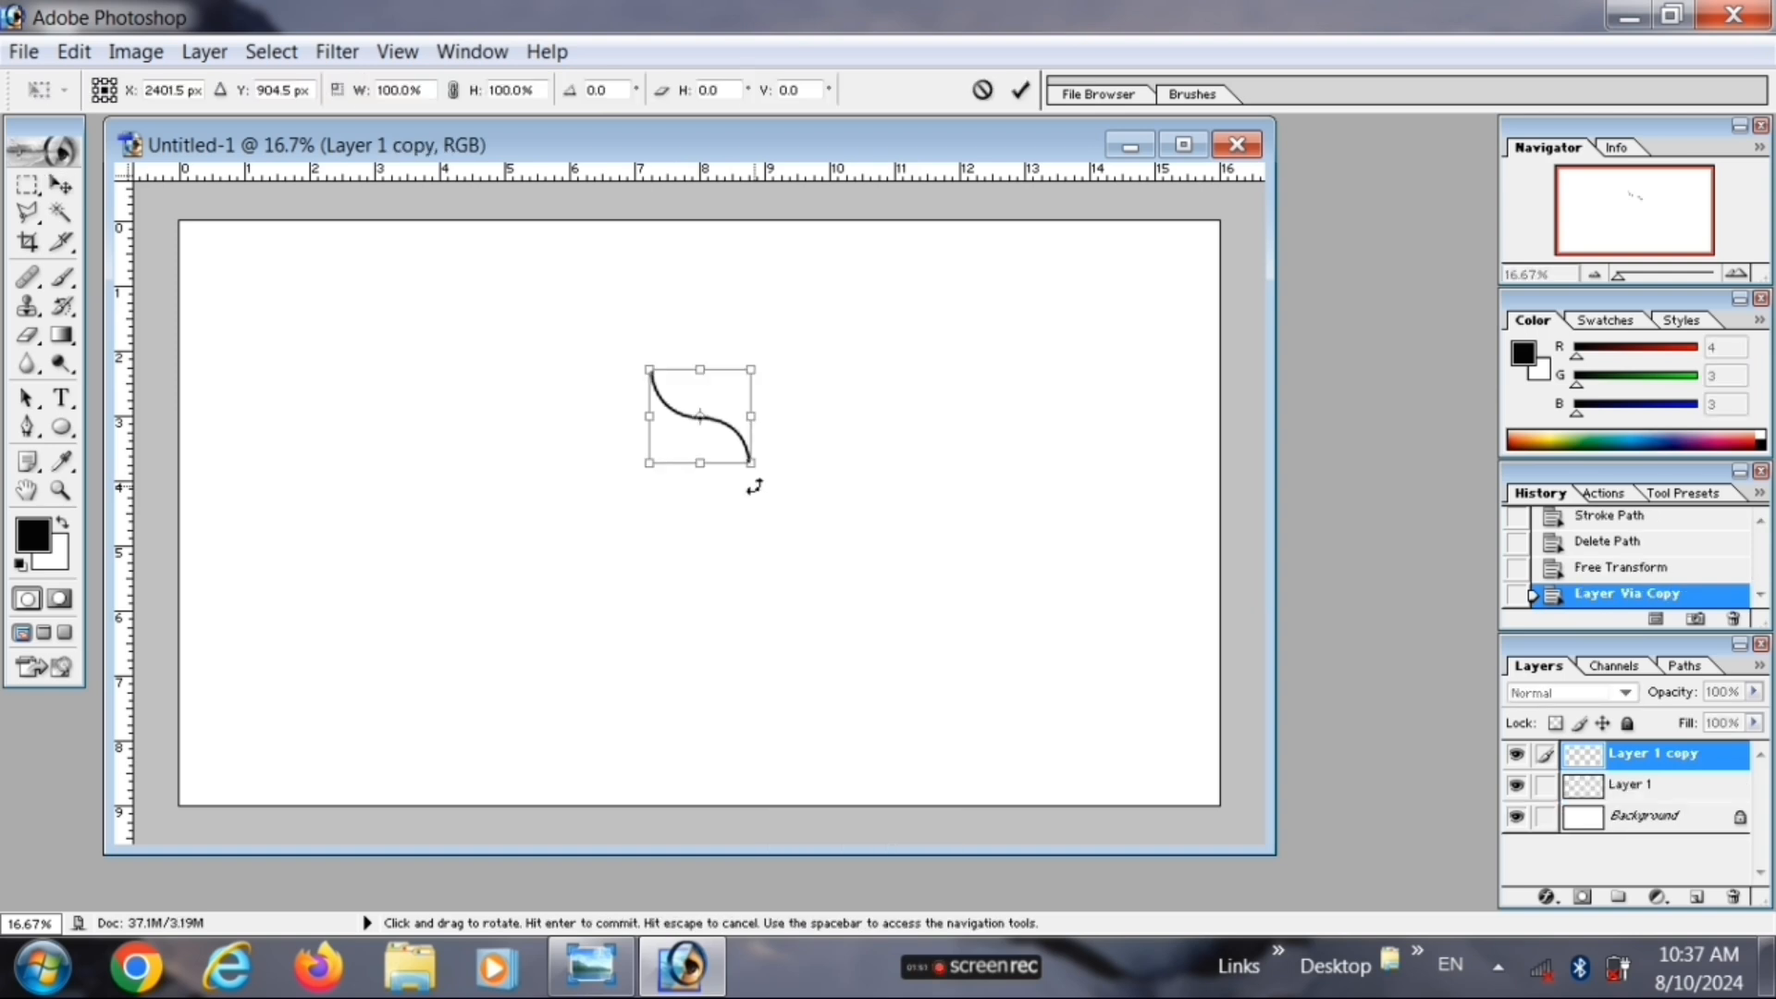
drag(703, 424, 650, 416)
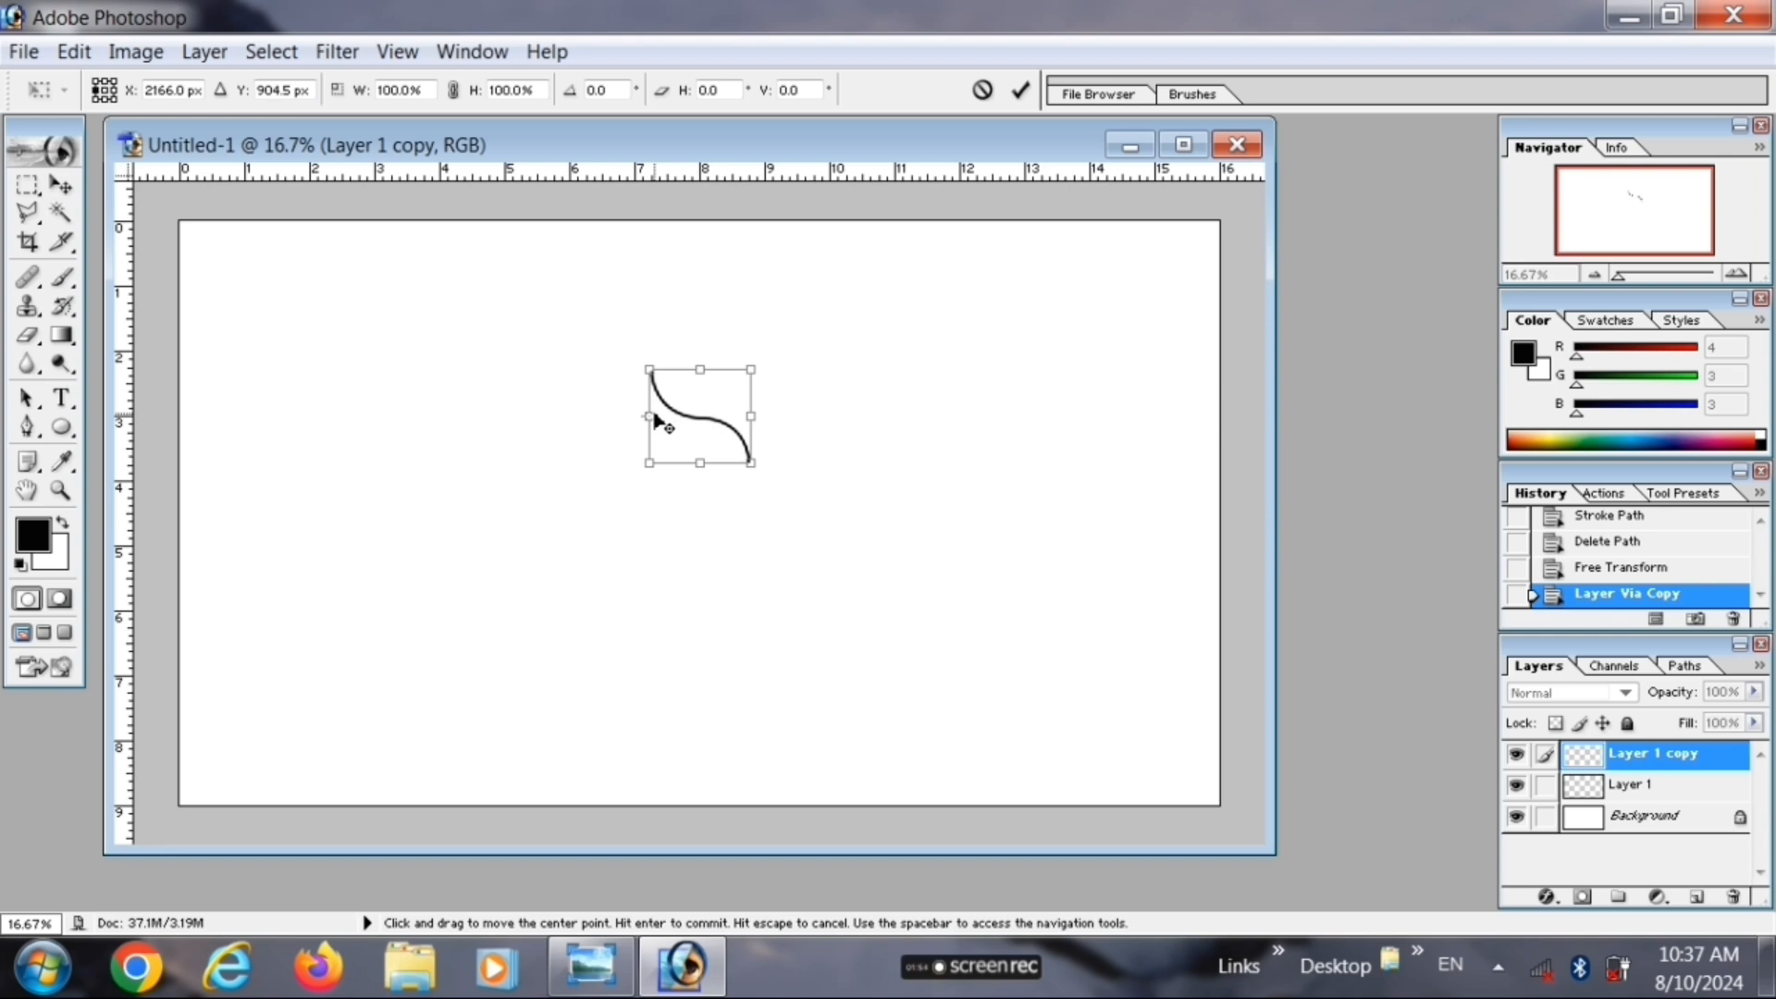
right_click(695, 438)
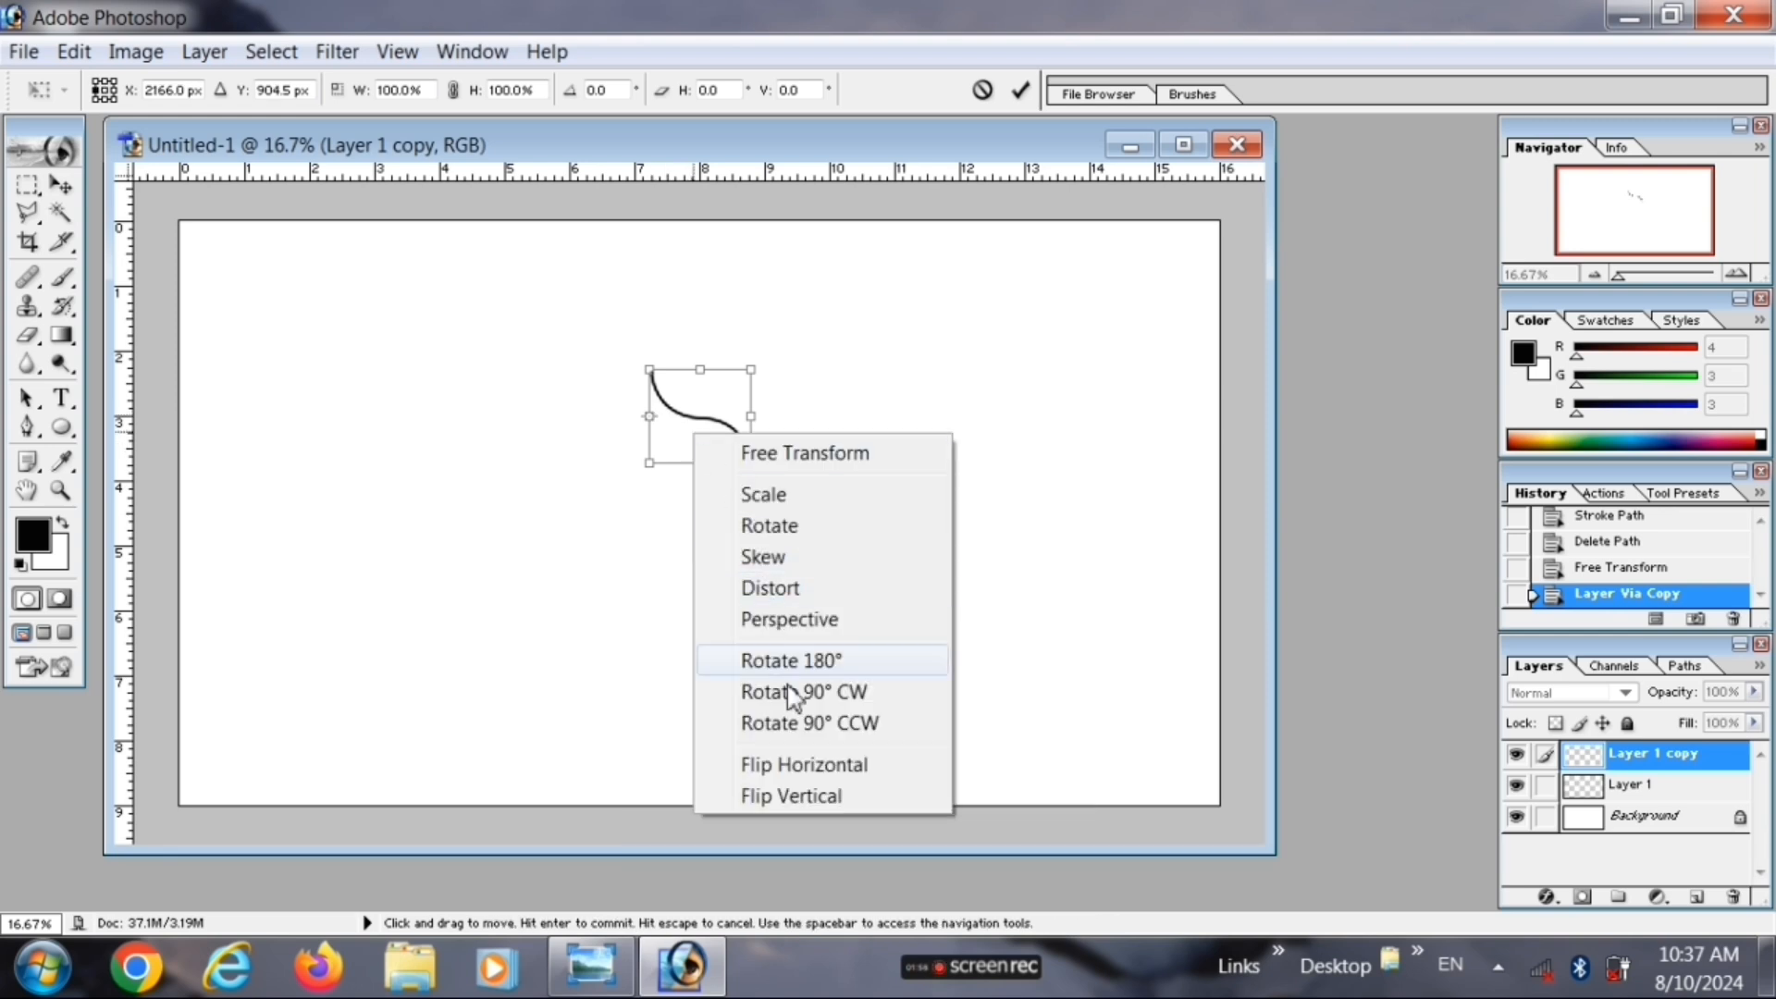
click(801, 765)
key(Right)
key(Right)
key(Right)
key(Right)
key(Right)
key(Right)
key(Right)
key(Right)
key(Right)
key(Right)
key(Right)
key(Right)
key(Right)
key(Right)
key(Right)
key(Right)
key(Right)
key(Right)
key(Right)
key(Right)
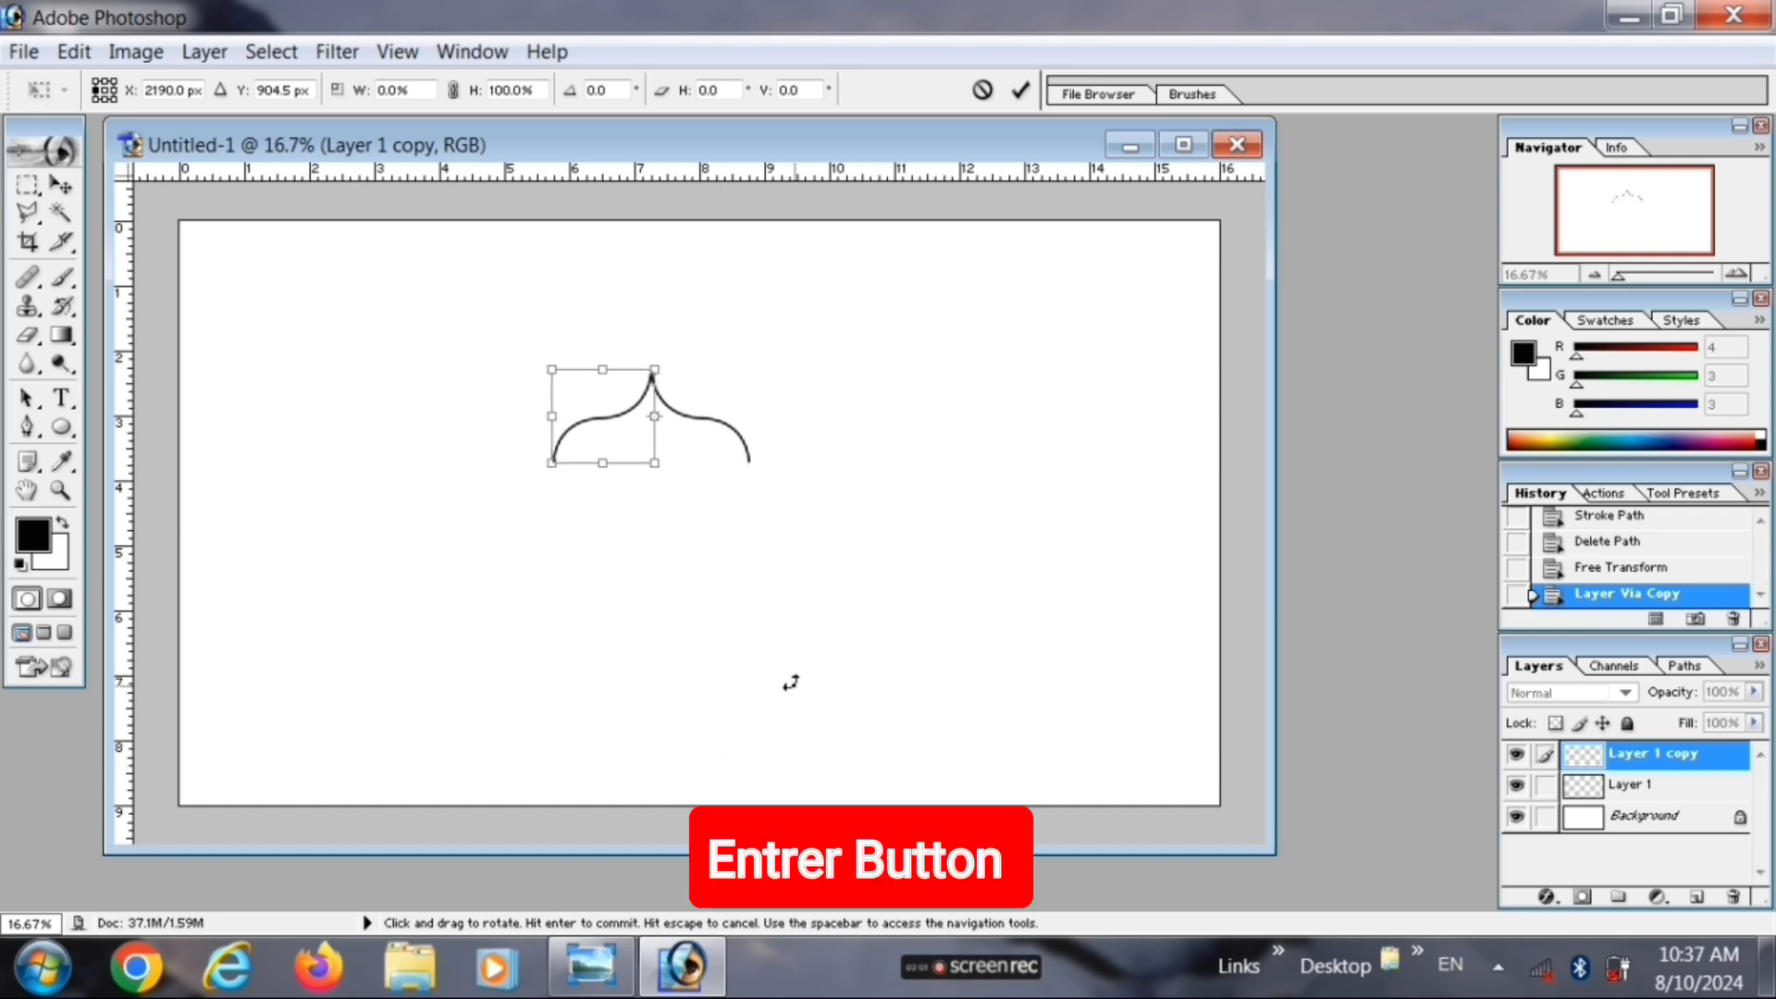
key(Return)
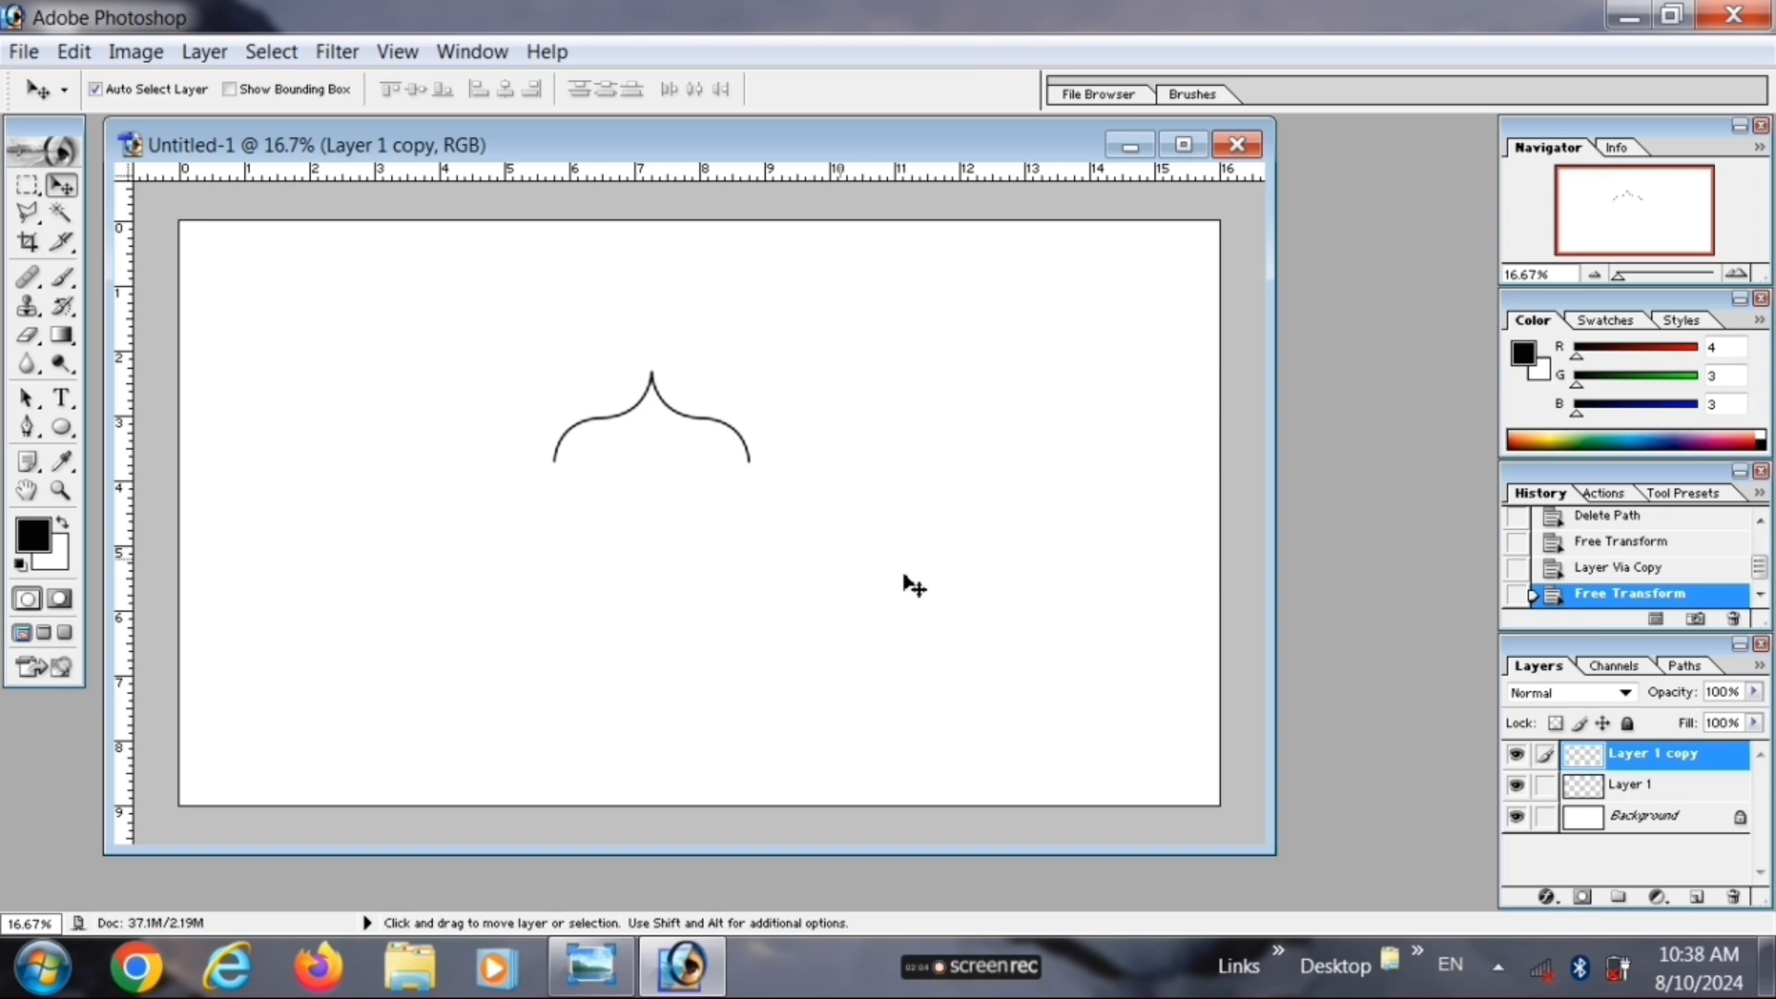
- Link Layer 1 with its mirrored copy and merge the two into one layer
click(1645, 787)
click(1544, 755)
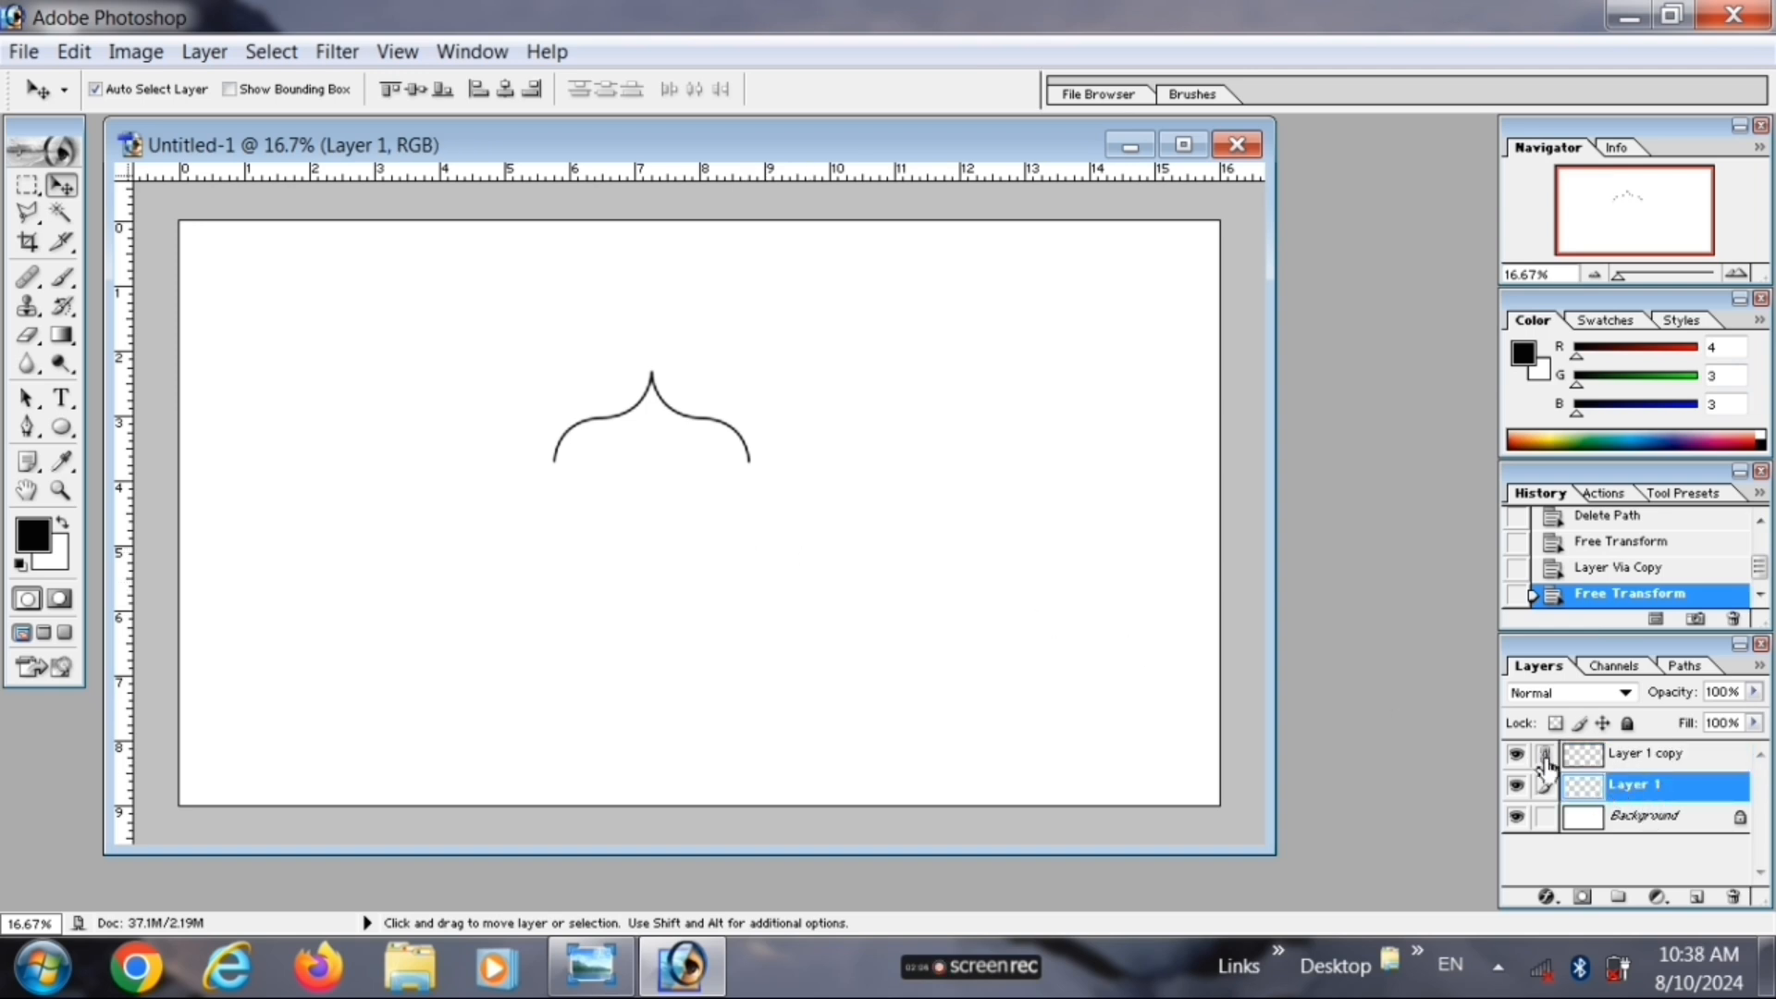
key(ctrl+e)
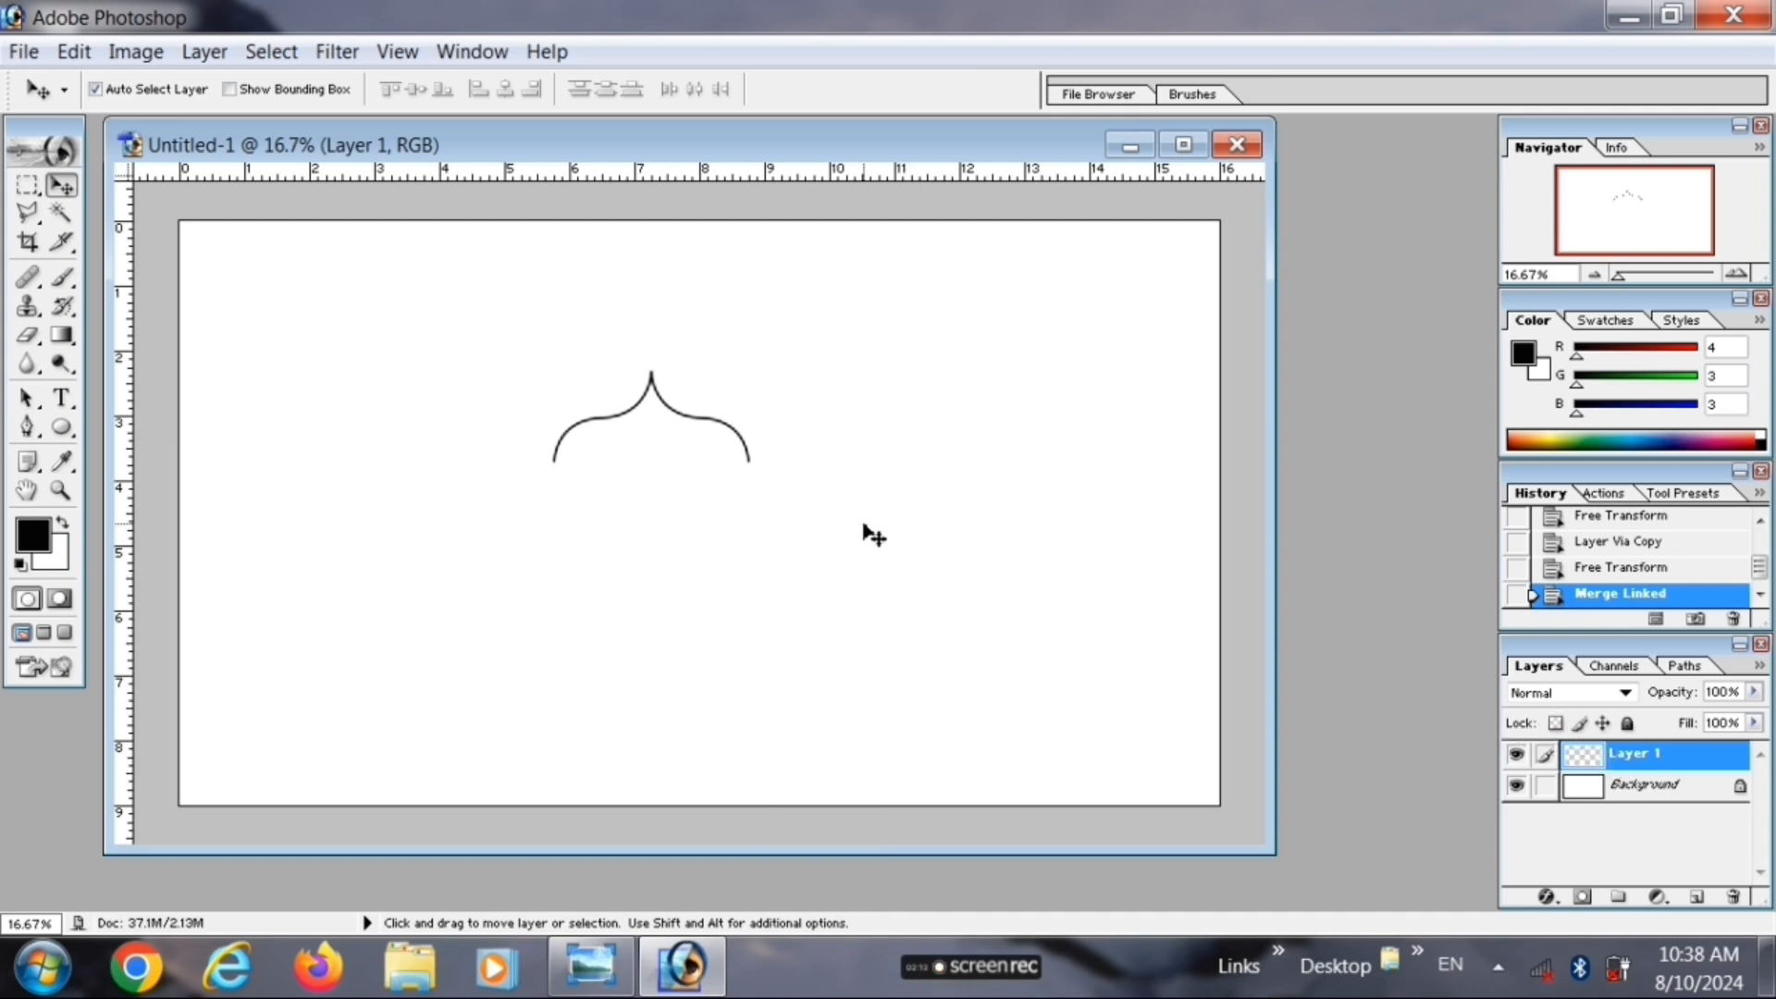
- Rotate the peaked curve on Layer 1 clockwise by about 40.3° with Free Transform
key(ctrl+t)
drag(880, 473, 845, 692)
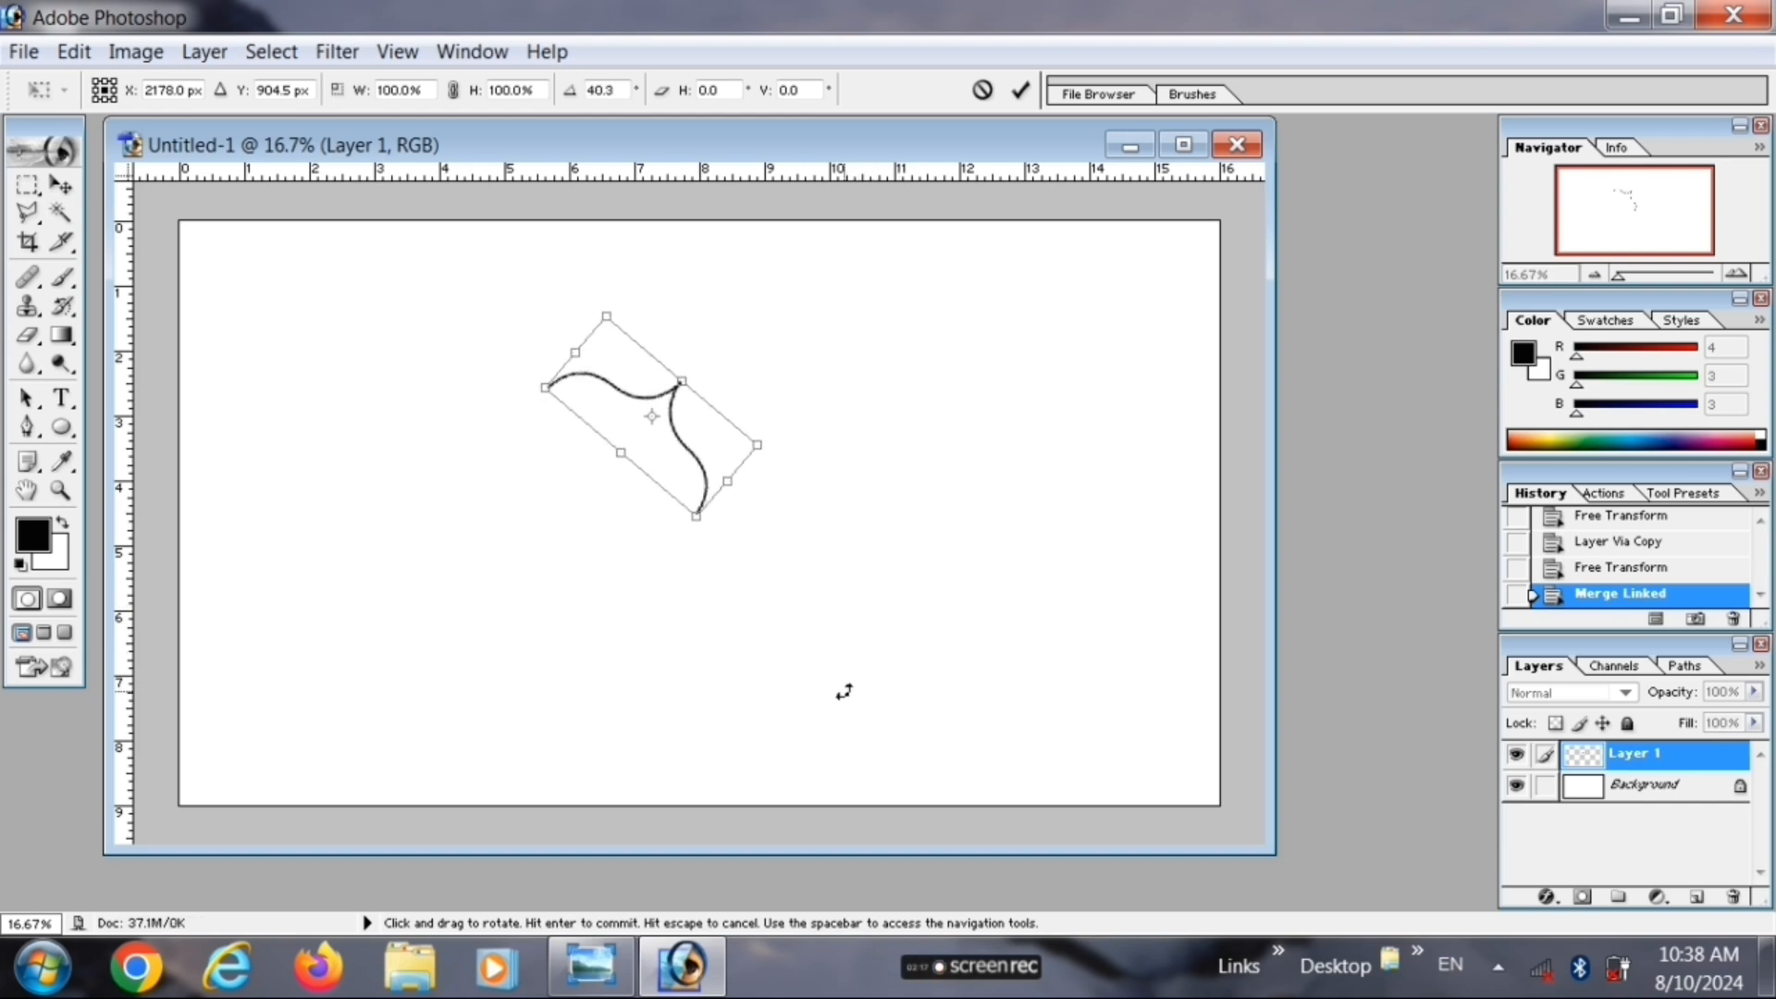
key(Return)
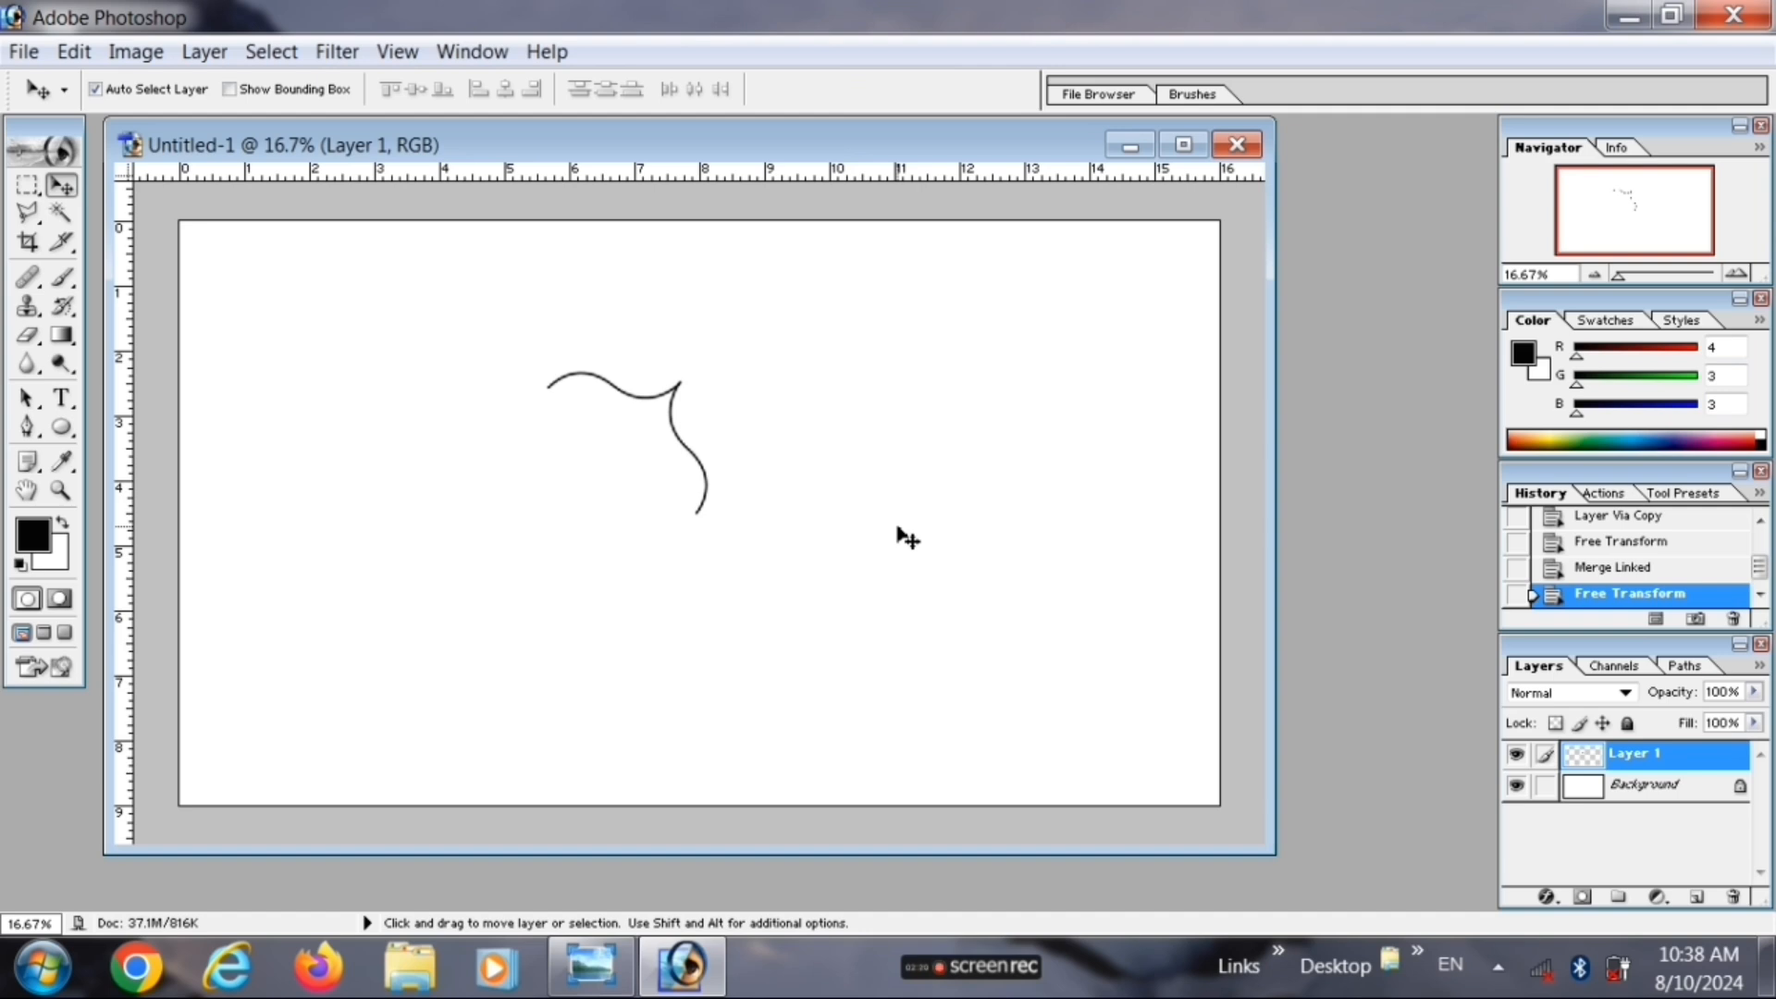
- Duplicate the rotated curve, flip the copy horizontally about its left edge, and nudge it right until both curves join
key(ctrl+j)
key(ctrl+t)
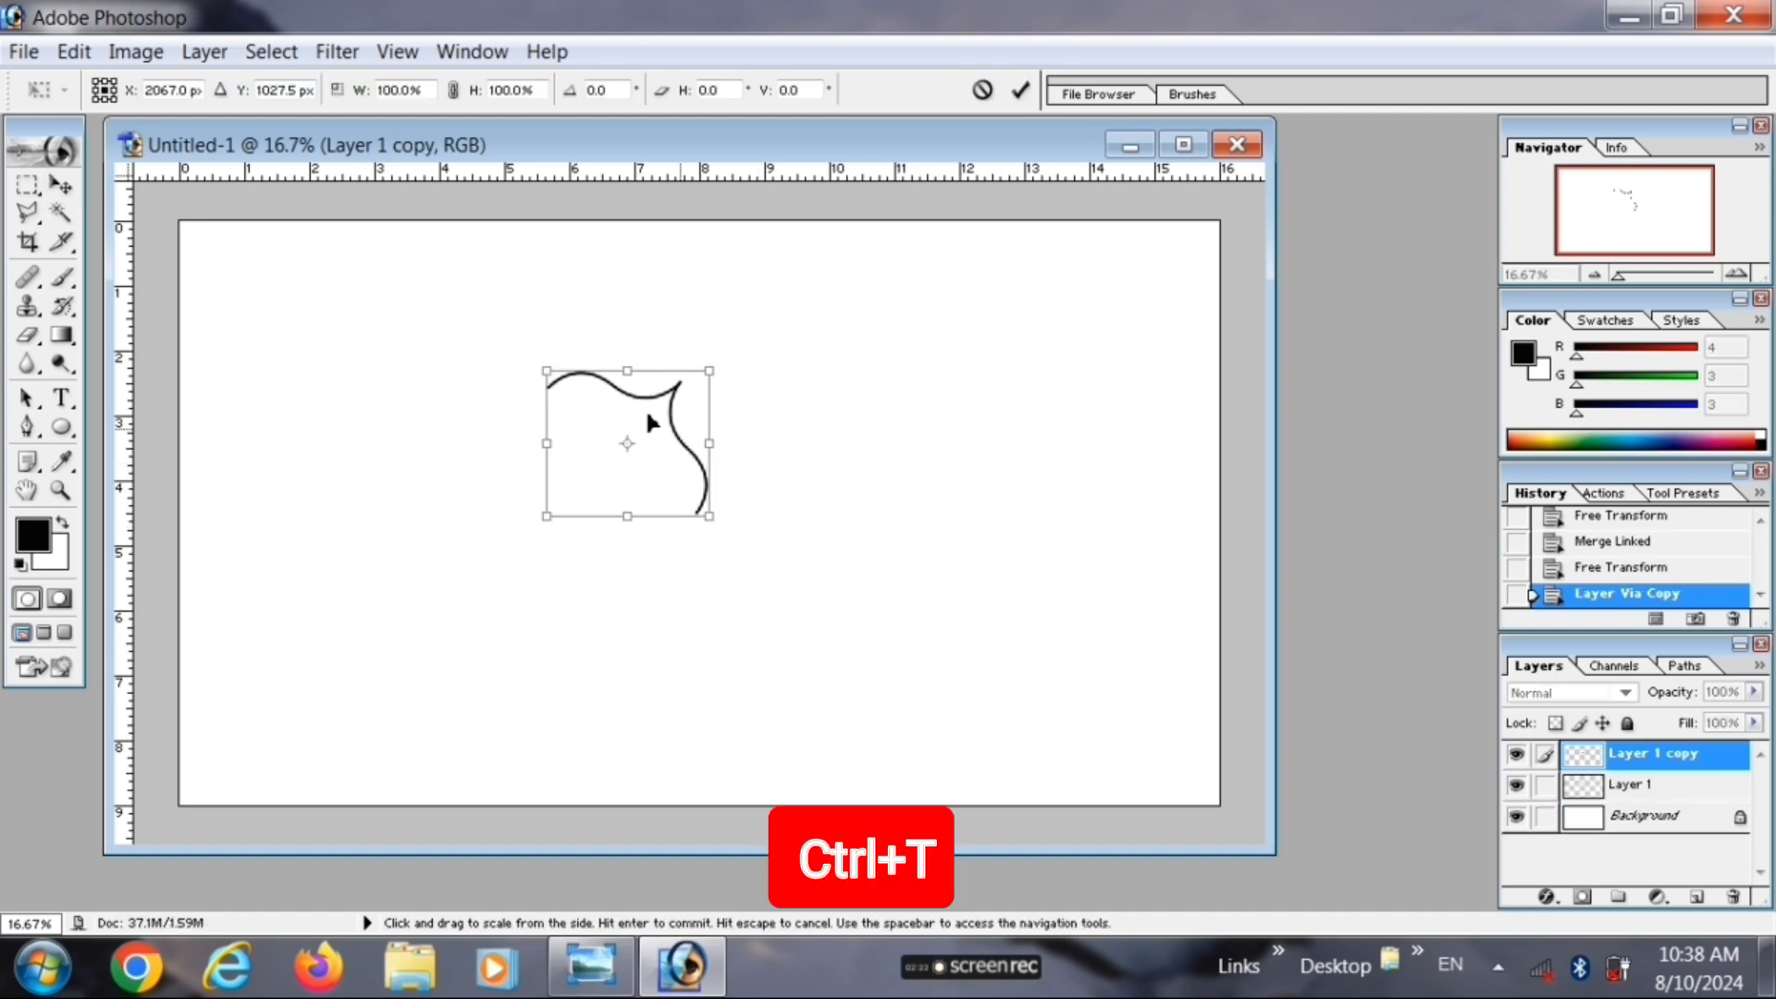
drag(627, 444, 548, 444)
right_click(604, 449)
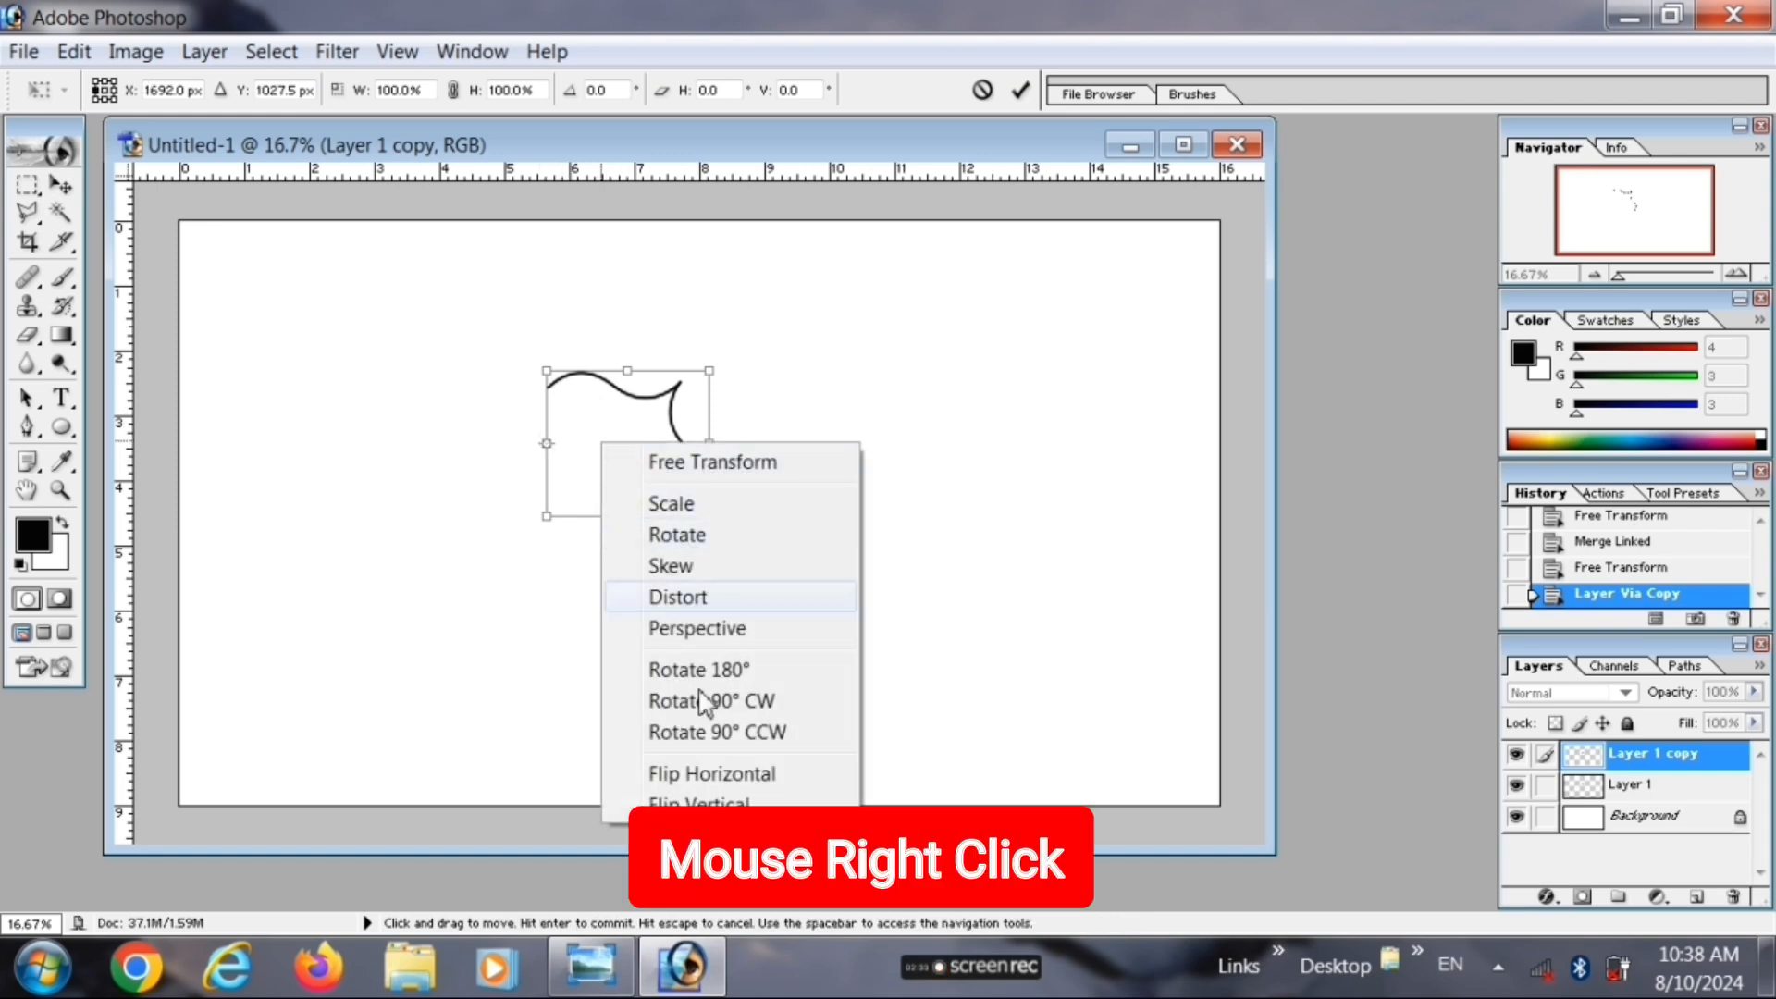
click(740, 773)
key(Right)
key(Right)
key(Right)
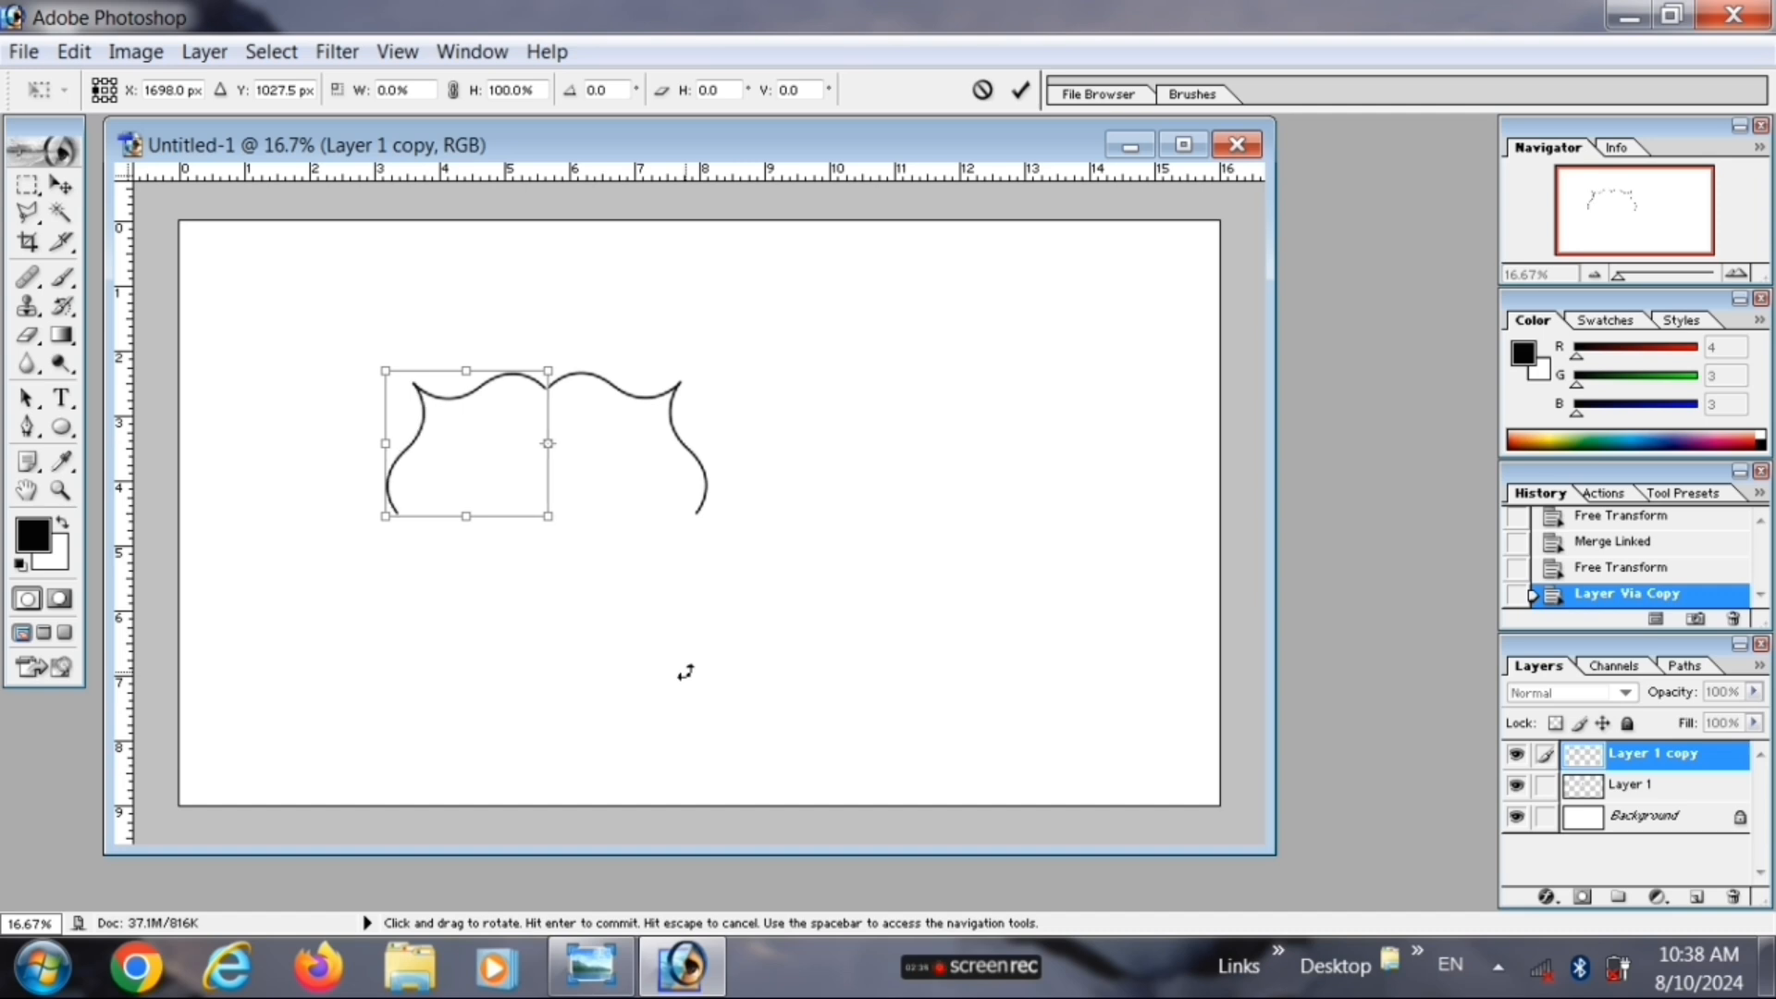
key(Left)
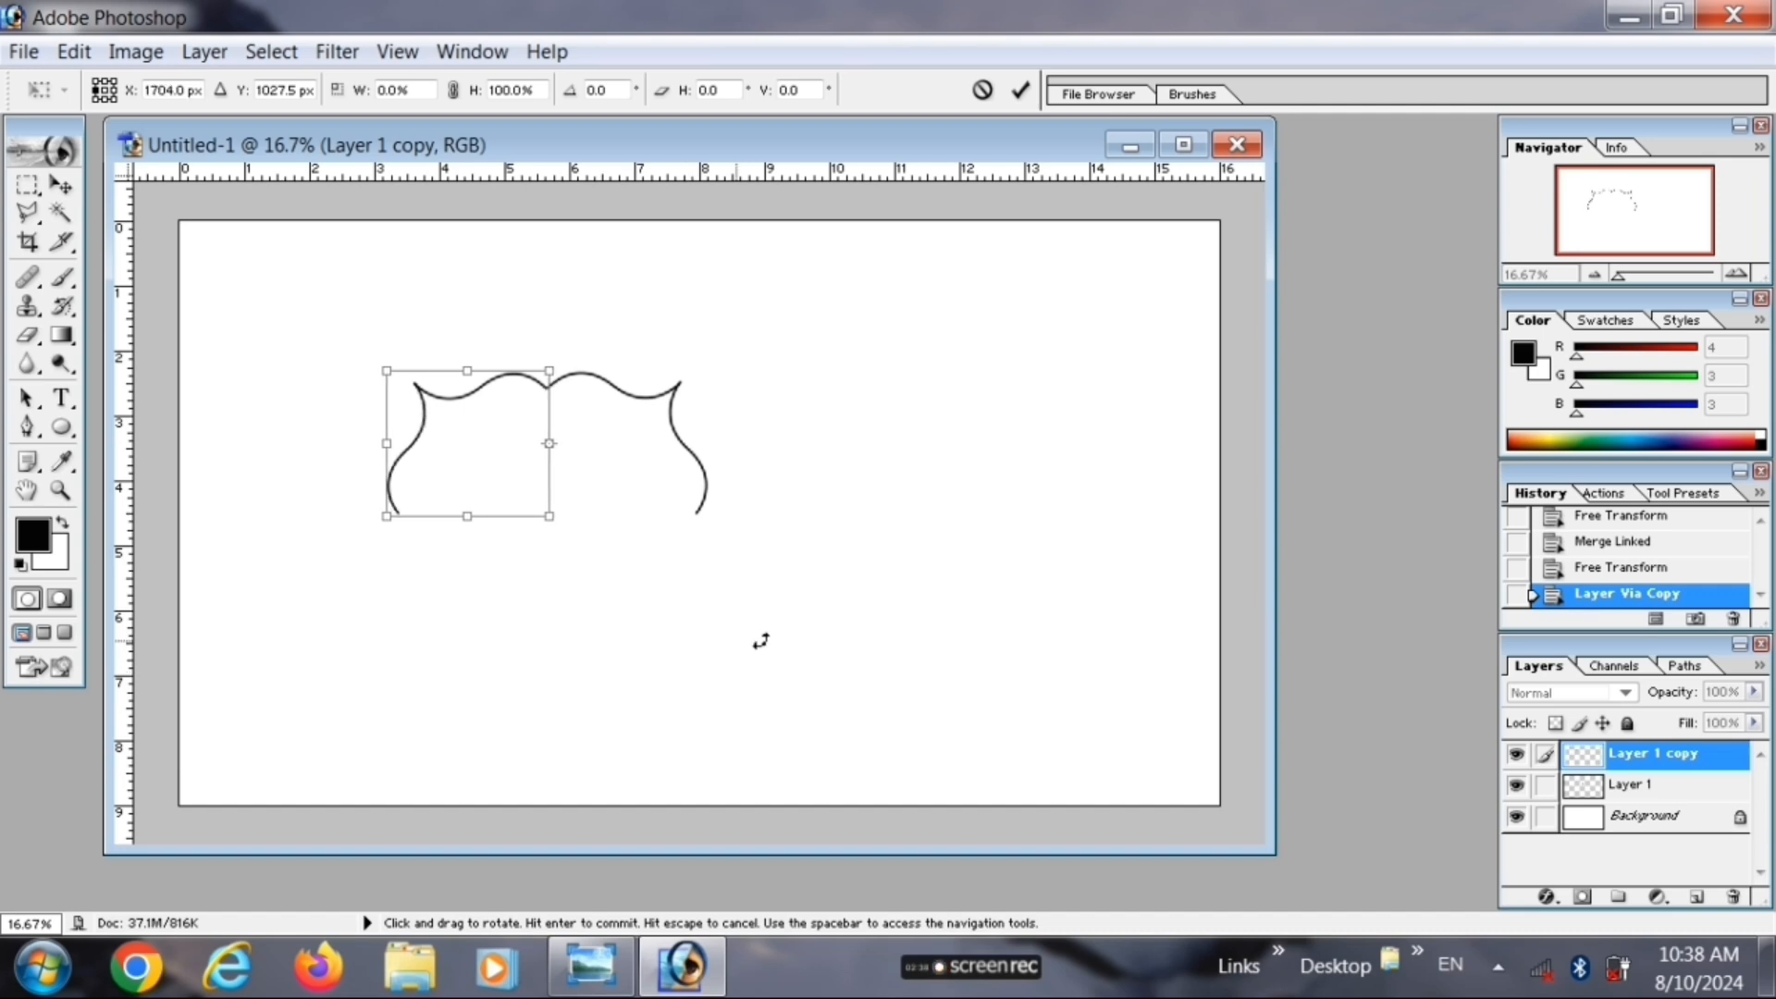
key(Return)
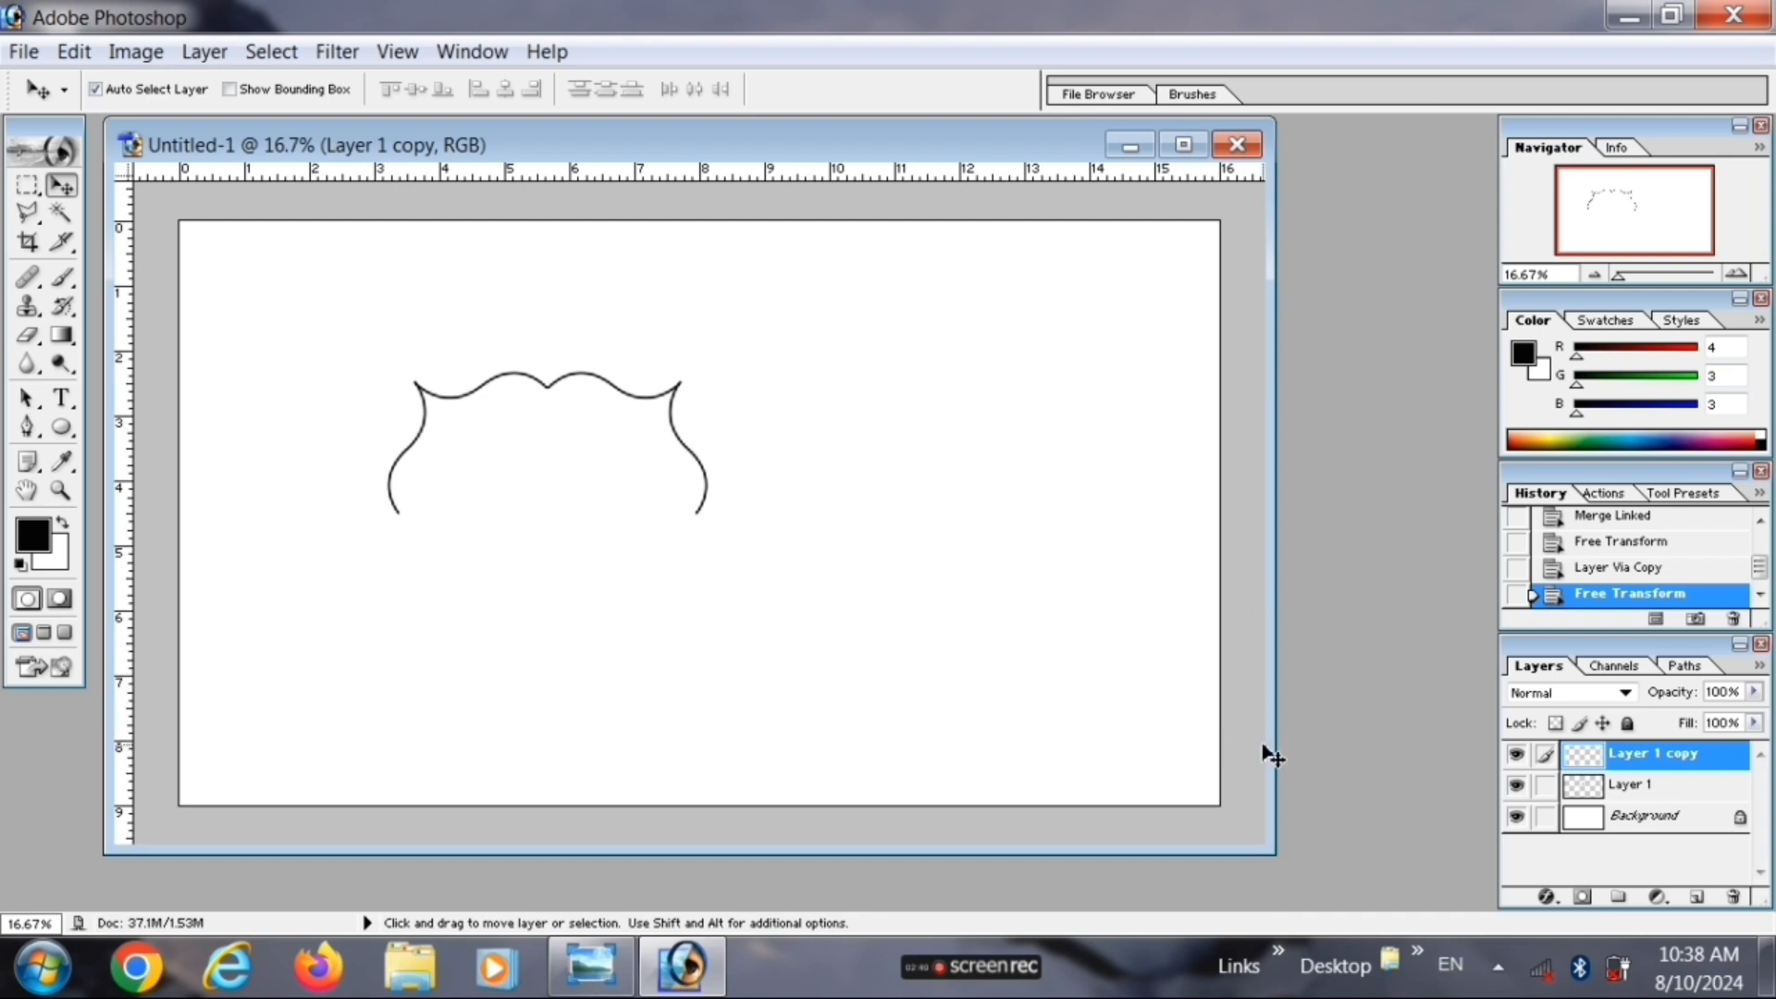
key(Right)
- Link Layer 1 with its flipped copy and merge them into one upper half of the outline
right_click(1645, 759)
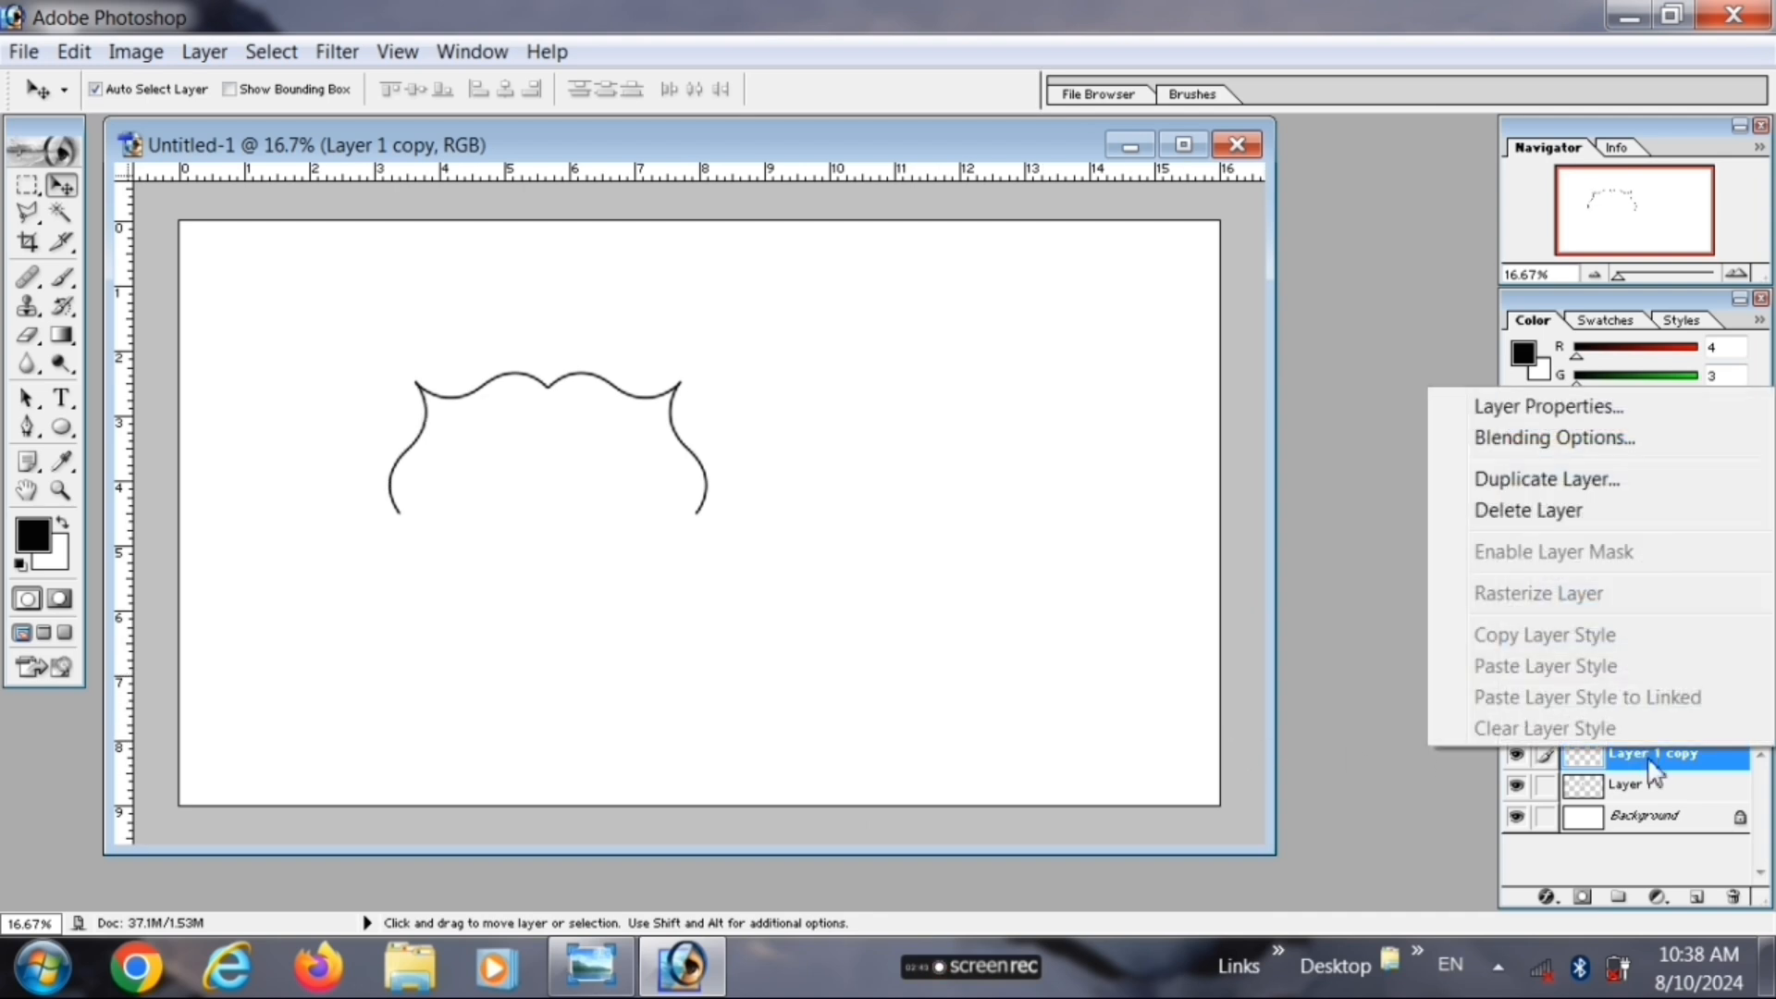
click(1657, 789)
click(1633, 786)
click(1545, 754)
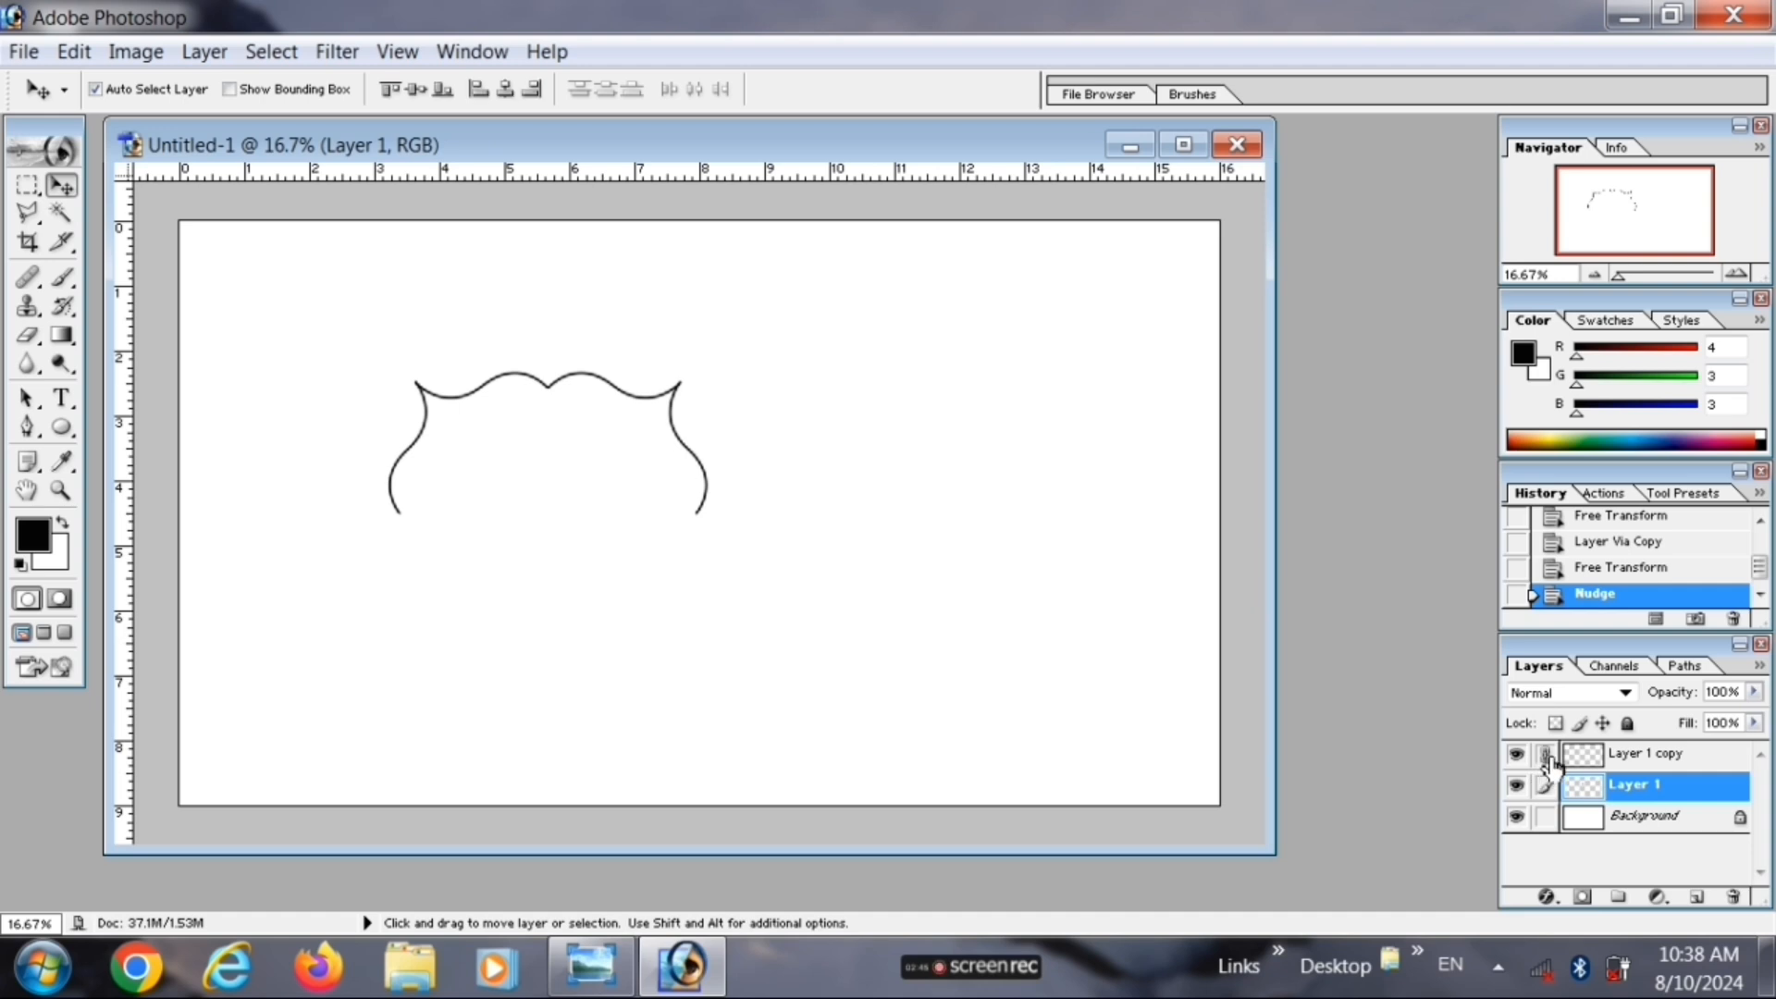
key(ctrl+e)
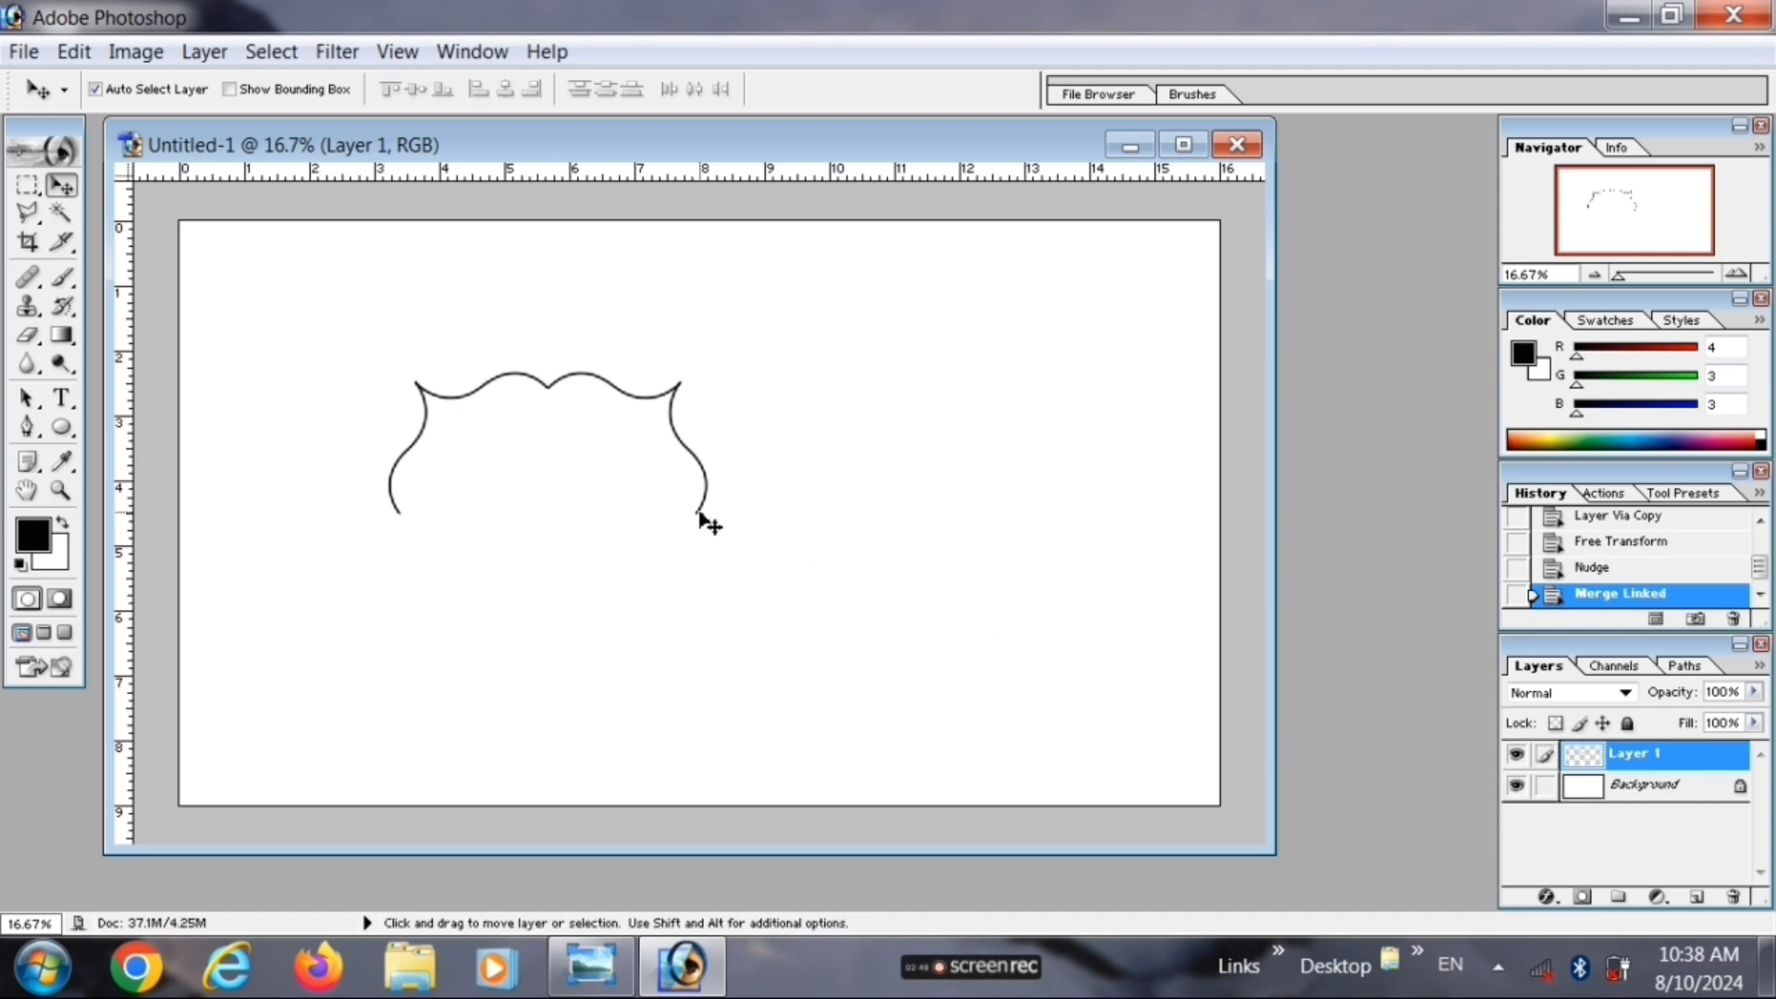
- Duplicate the upper half, flip the copy vertically about its bottom edge, and nudge it up to close the outline
key(ctrl+j)
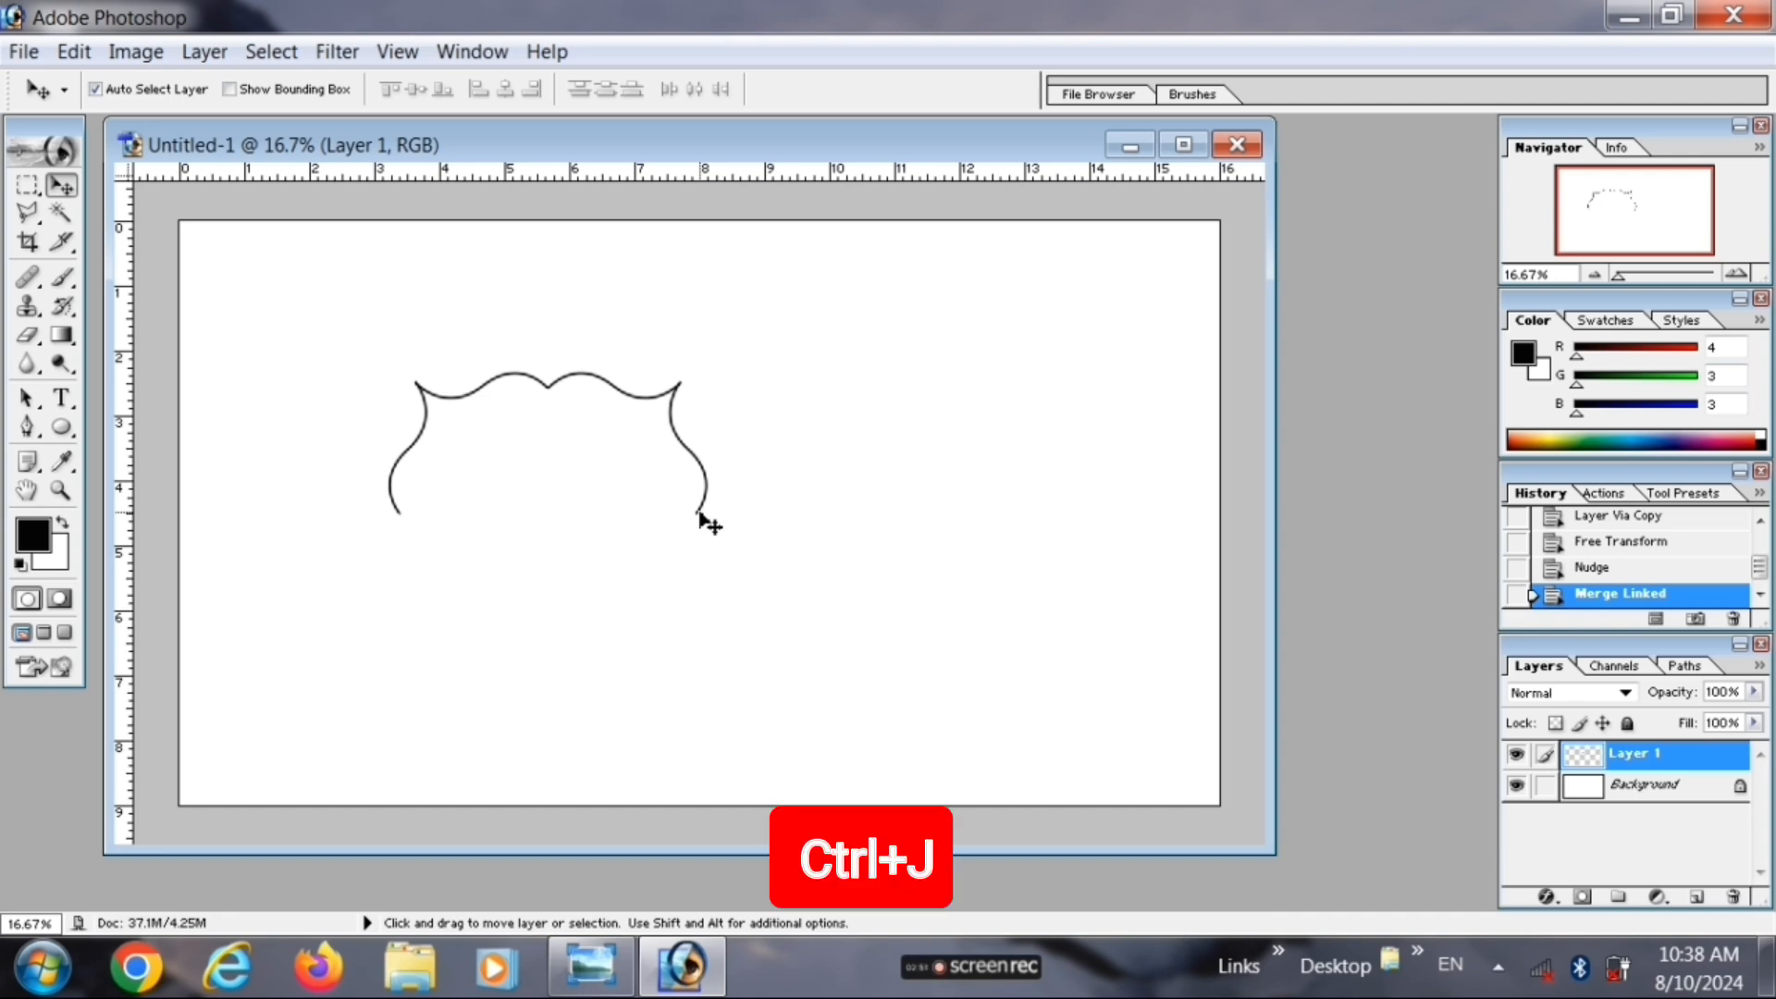
key(ctrl+t)
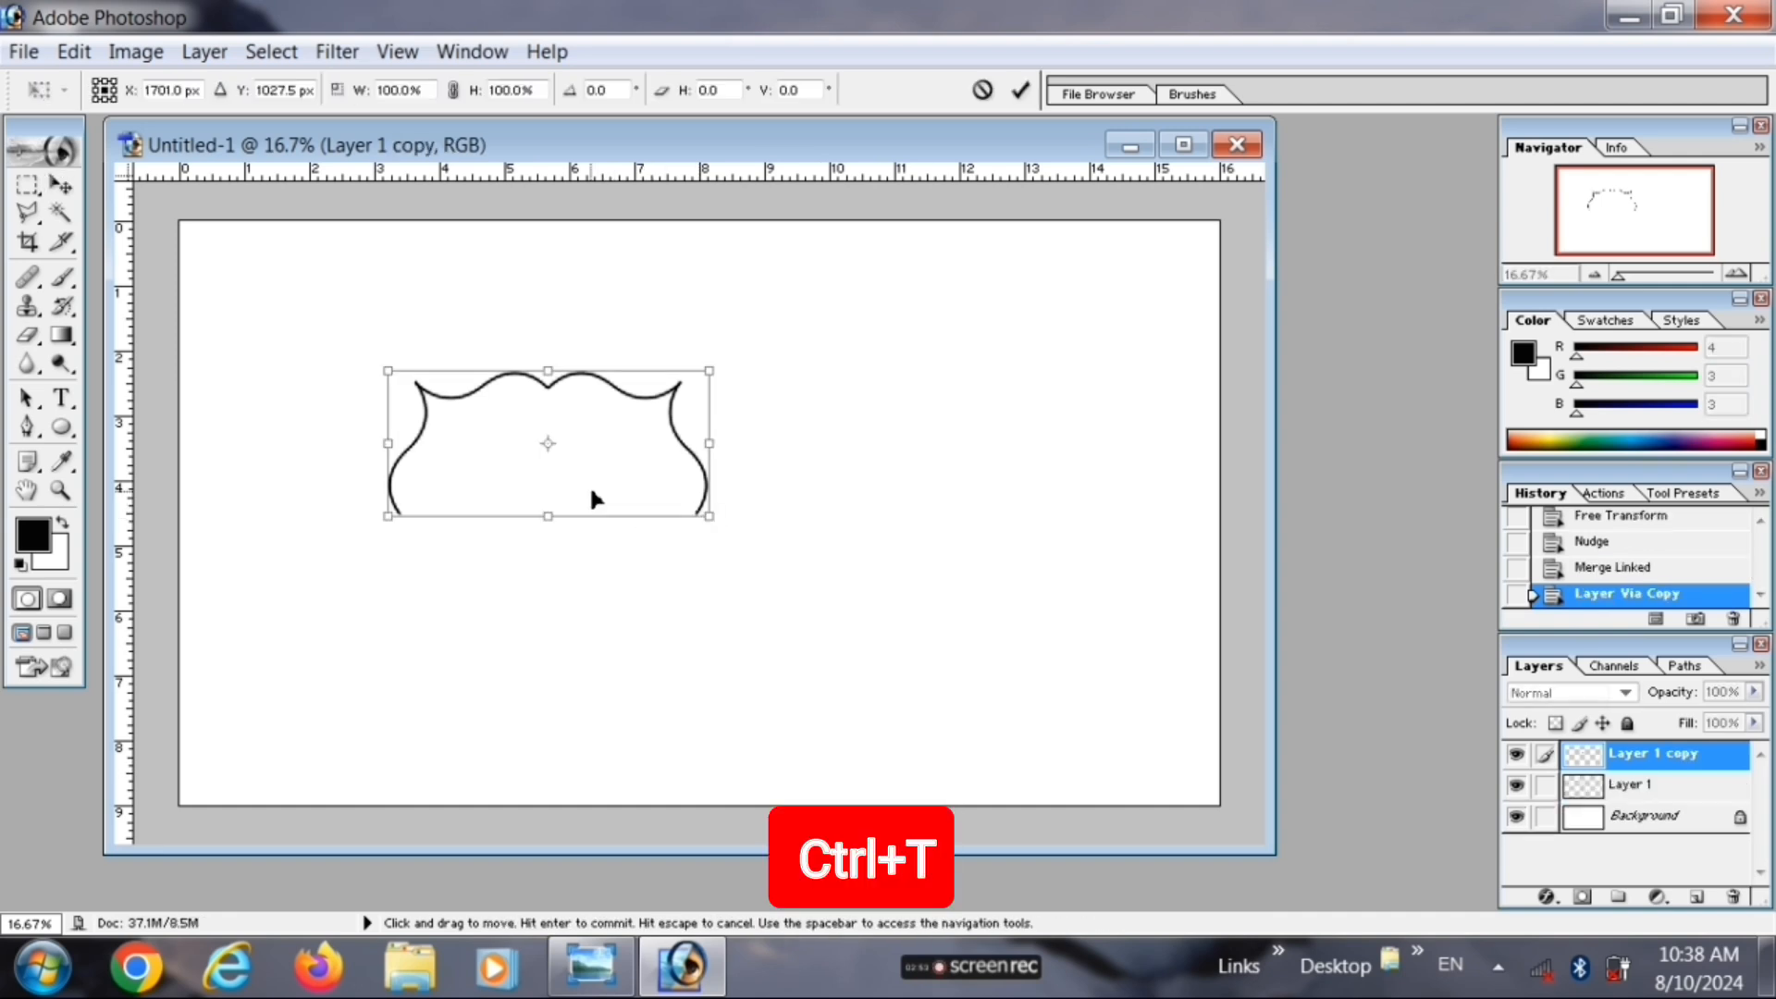
drag(548, 444, 548, 516)
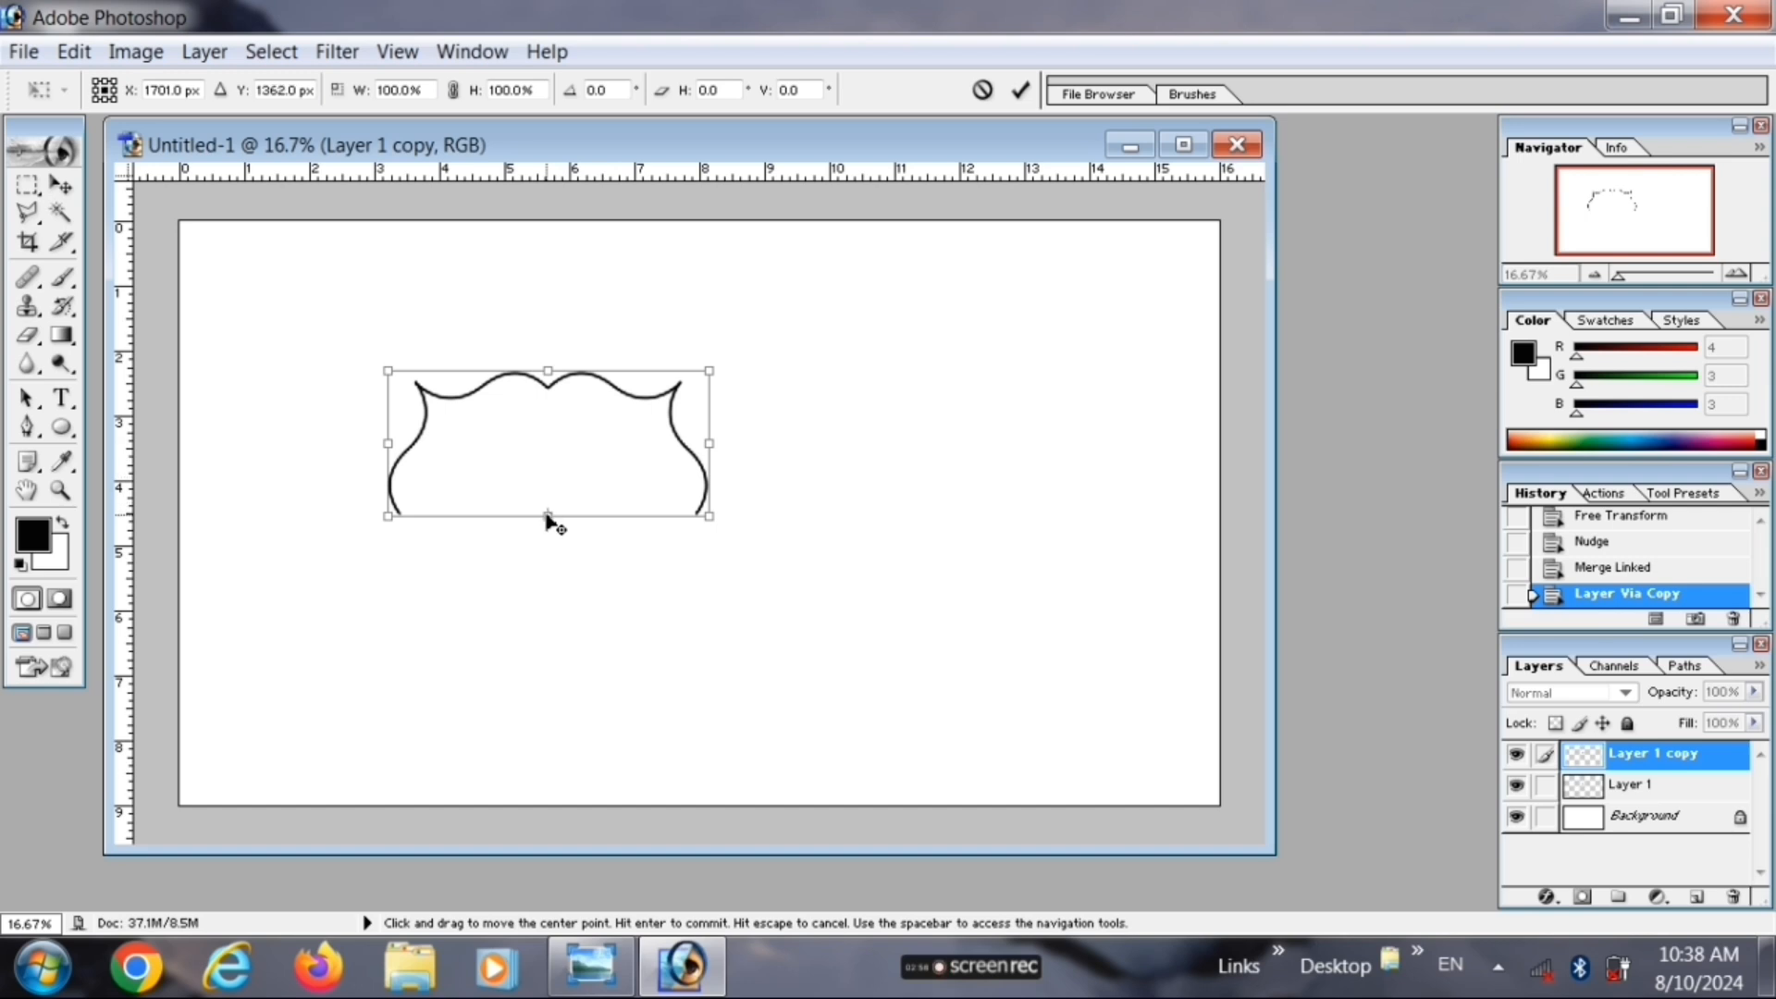
right_click(548, 424)
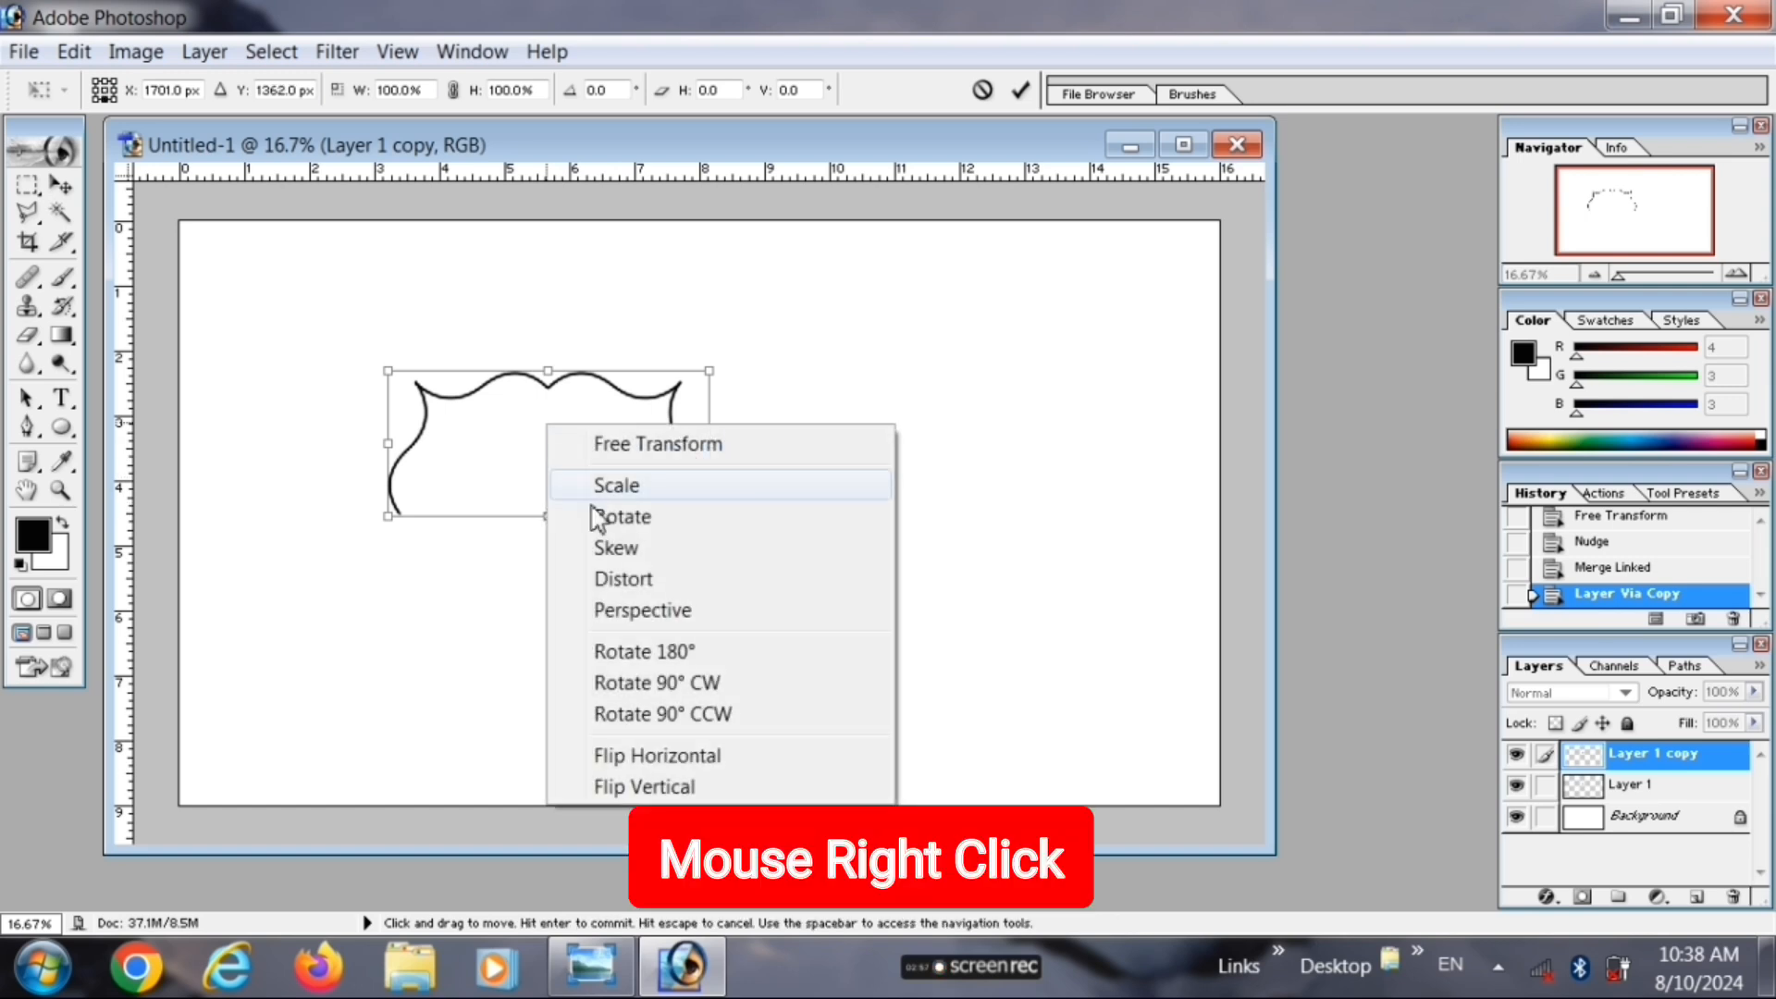
click(653, 791)
key(Up)
key(Up)
key(Up)
key(Up)
key(Up)
key(Up)
key(Up)
key(Up)
key(Up)
key(Up)
key(Up)
key(Up)
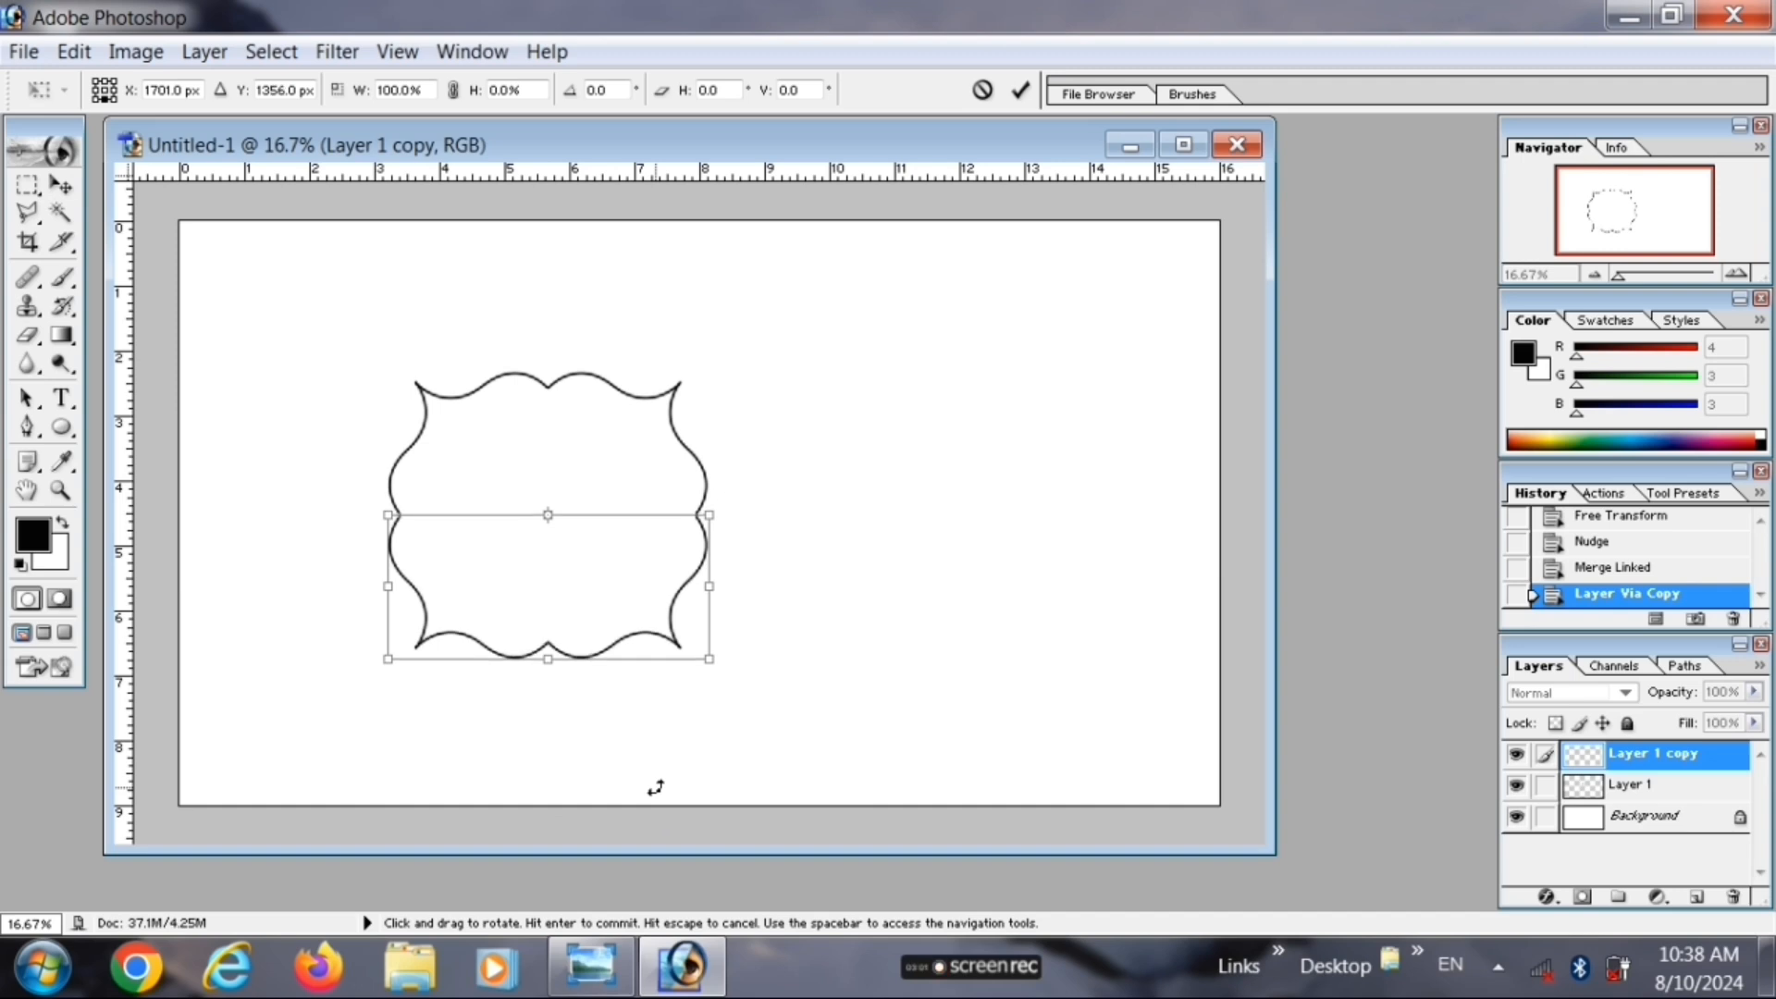
key(Return)
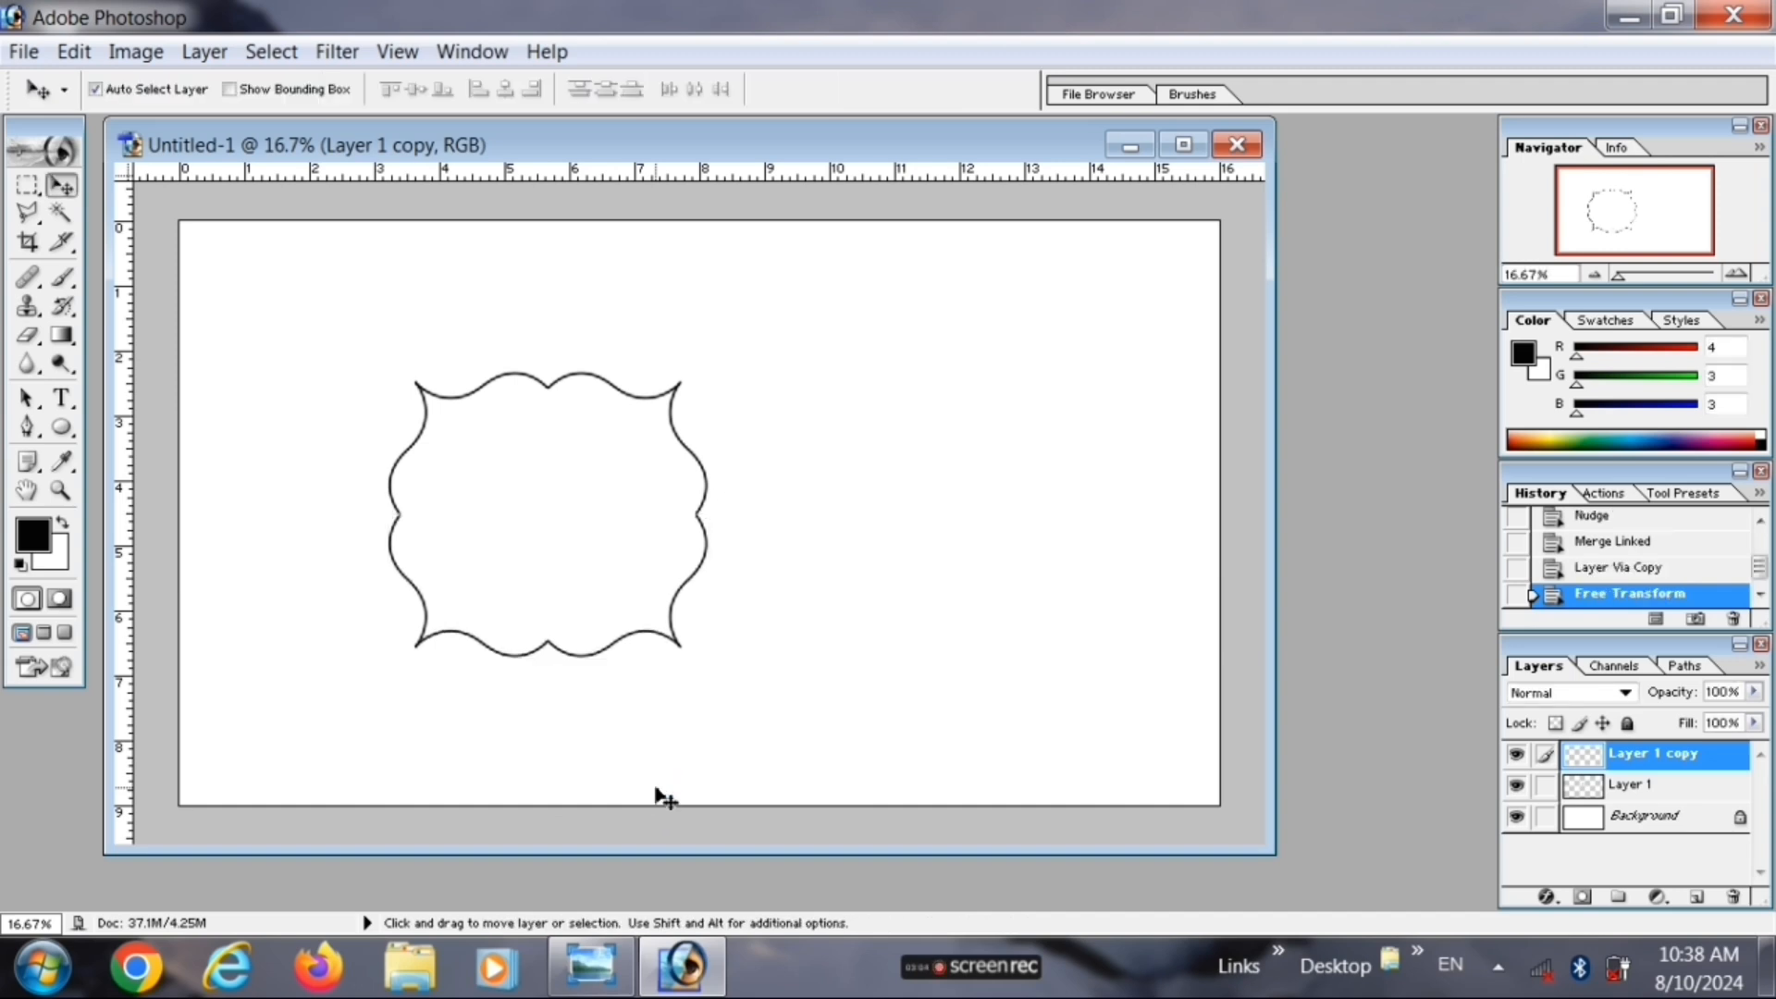
key(Up)
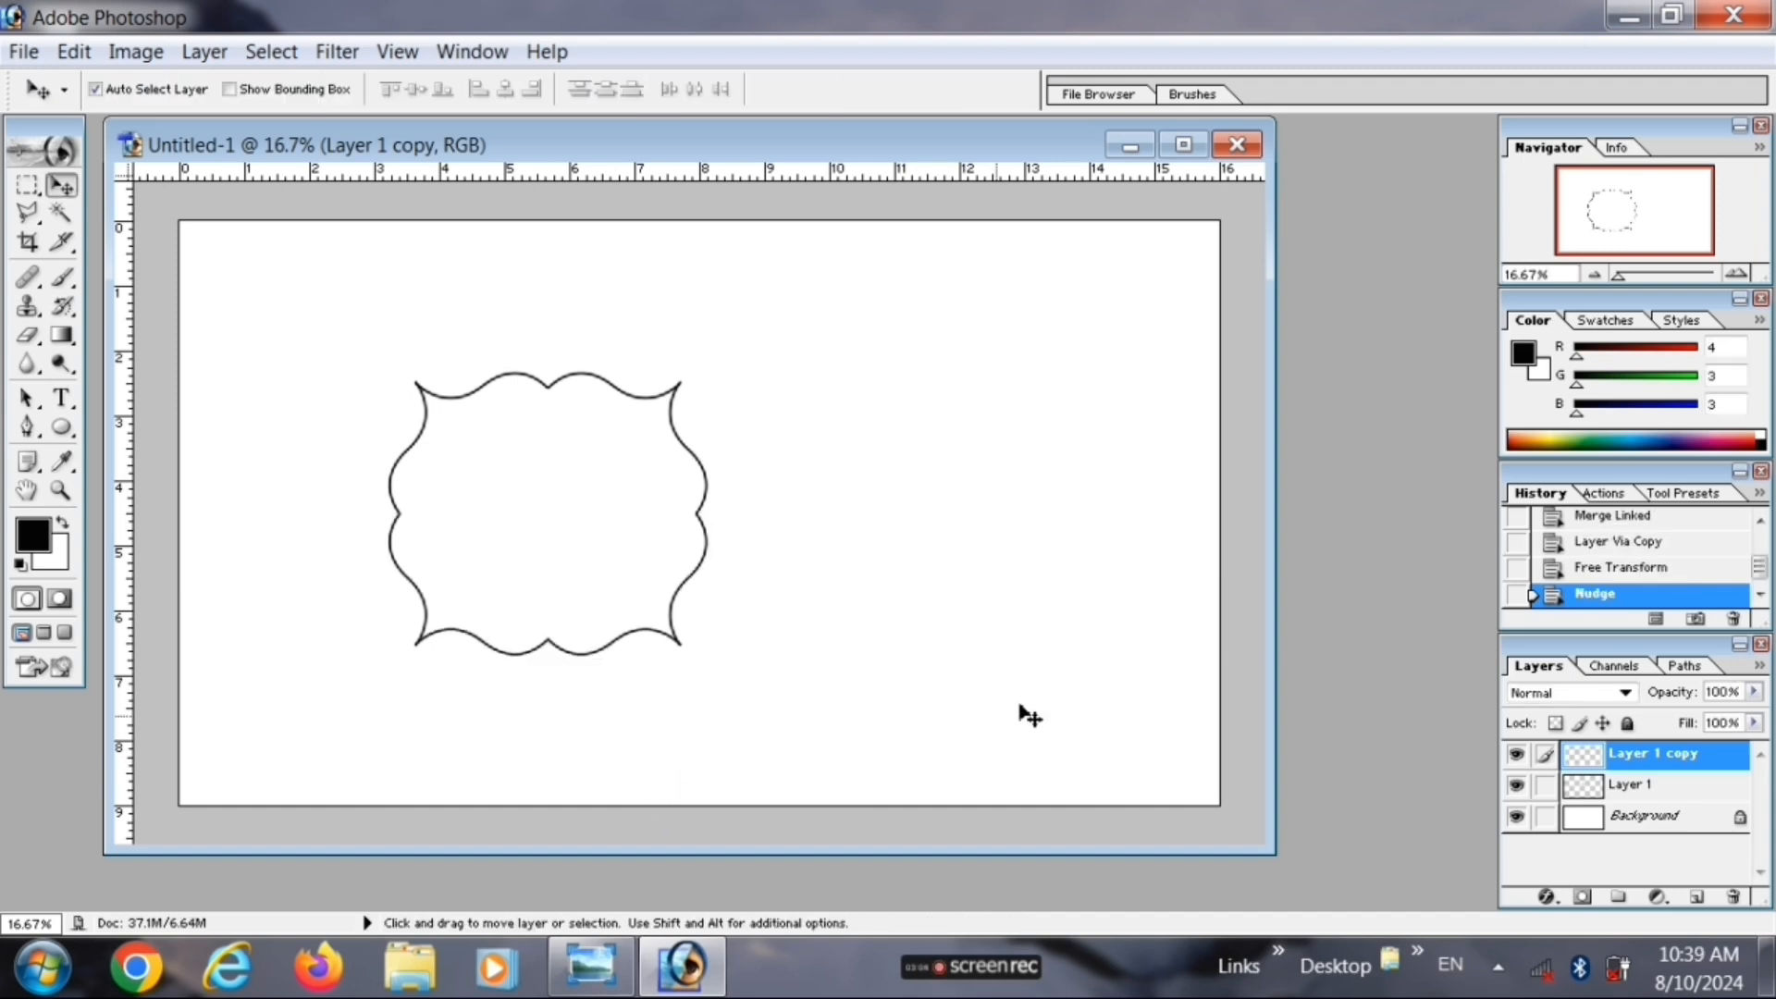
- Merge the linked upper and lower halves into Layer 1 and select the outline's interior with the Magic Wand
click(1638, 789)
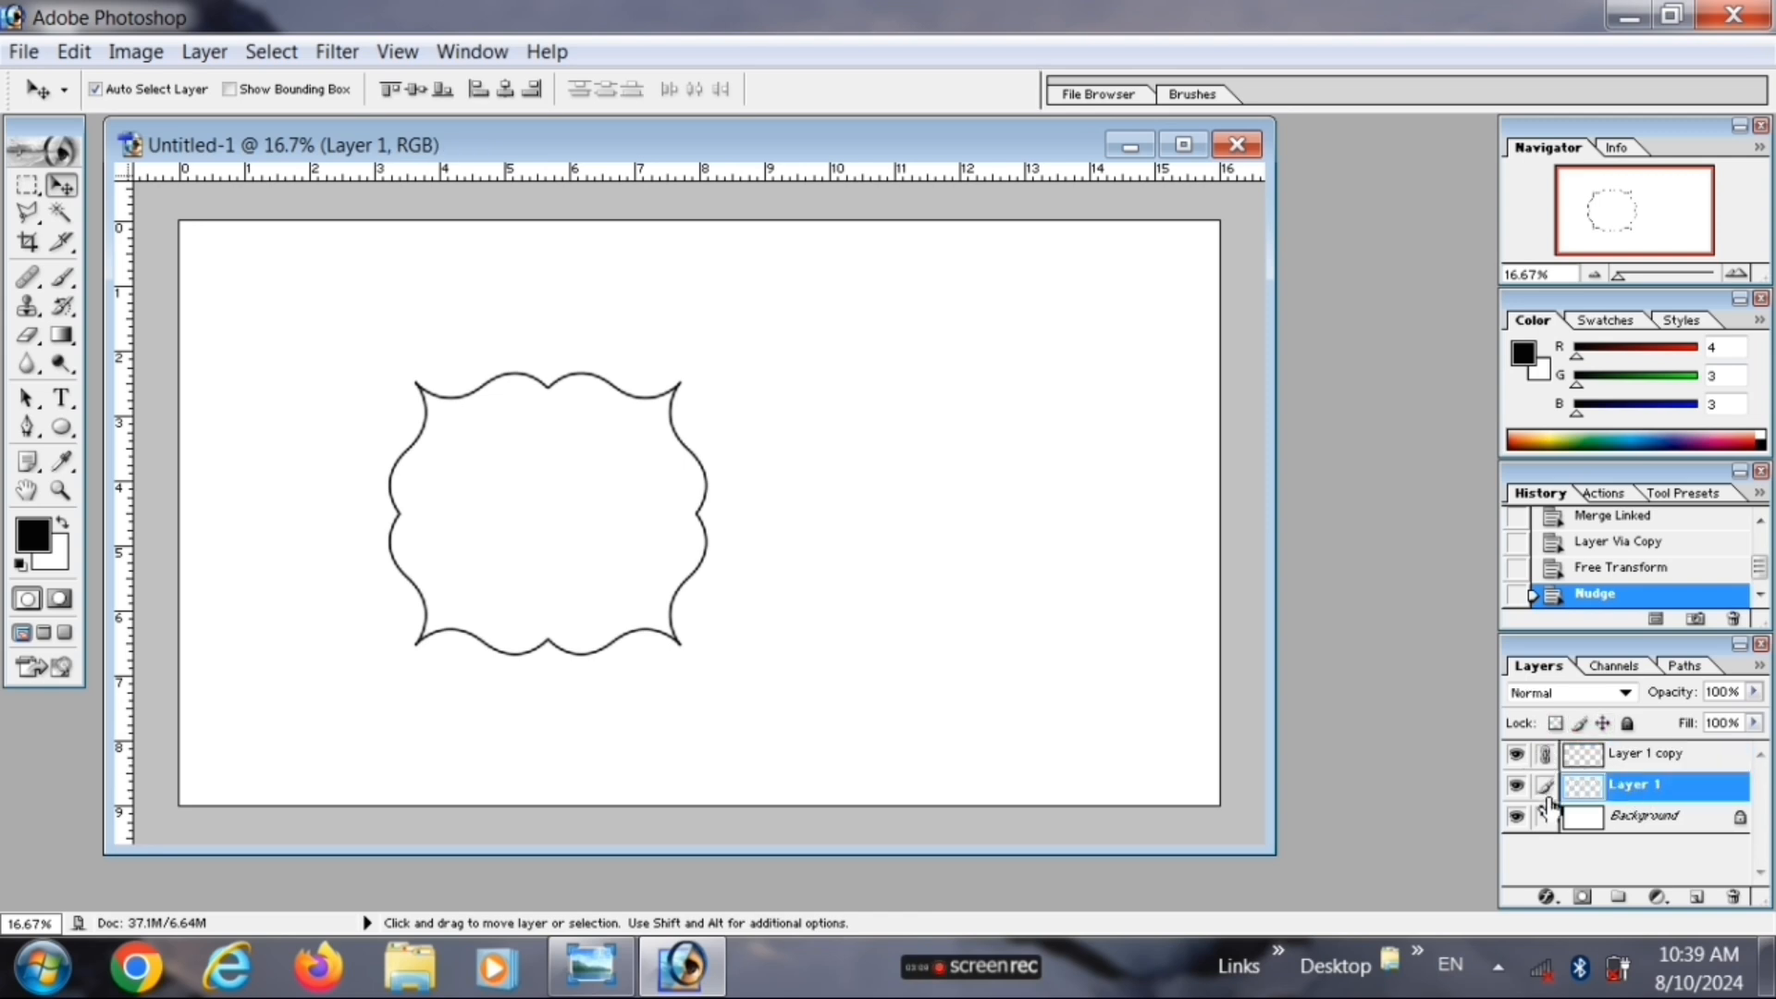
key(ctrl+e)
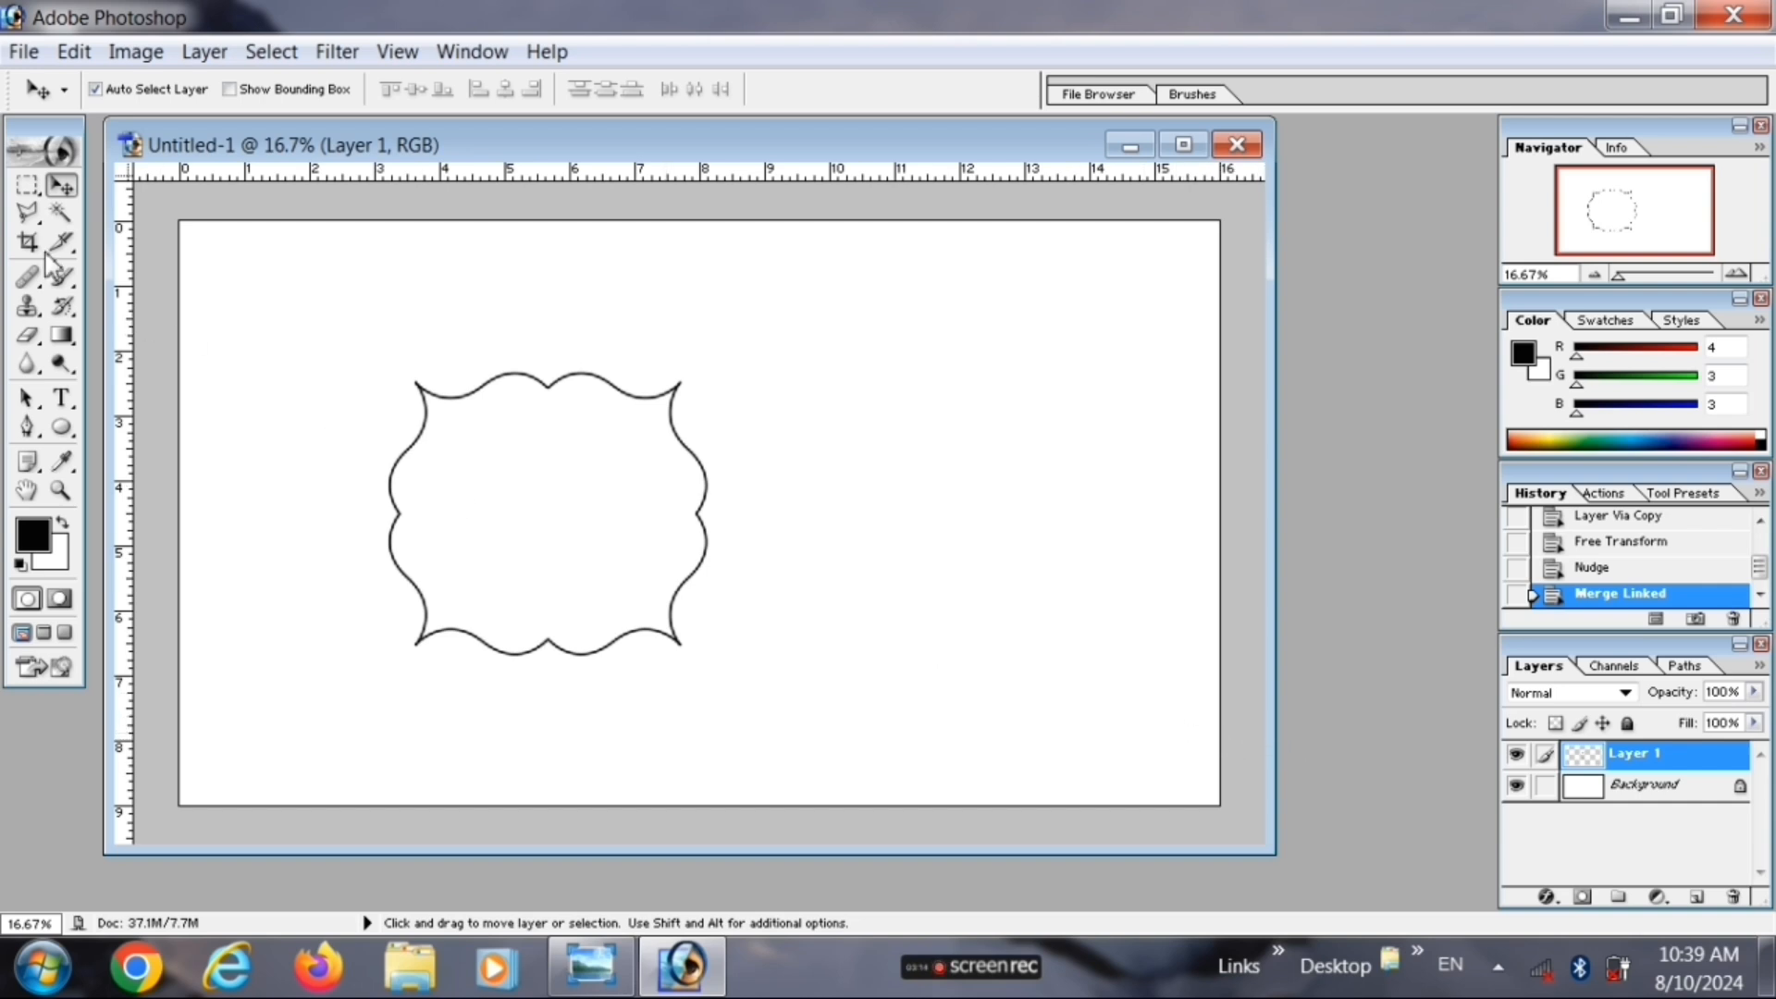
click(62, 212)
click(509, 467)
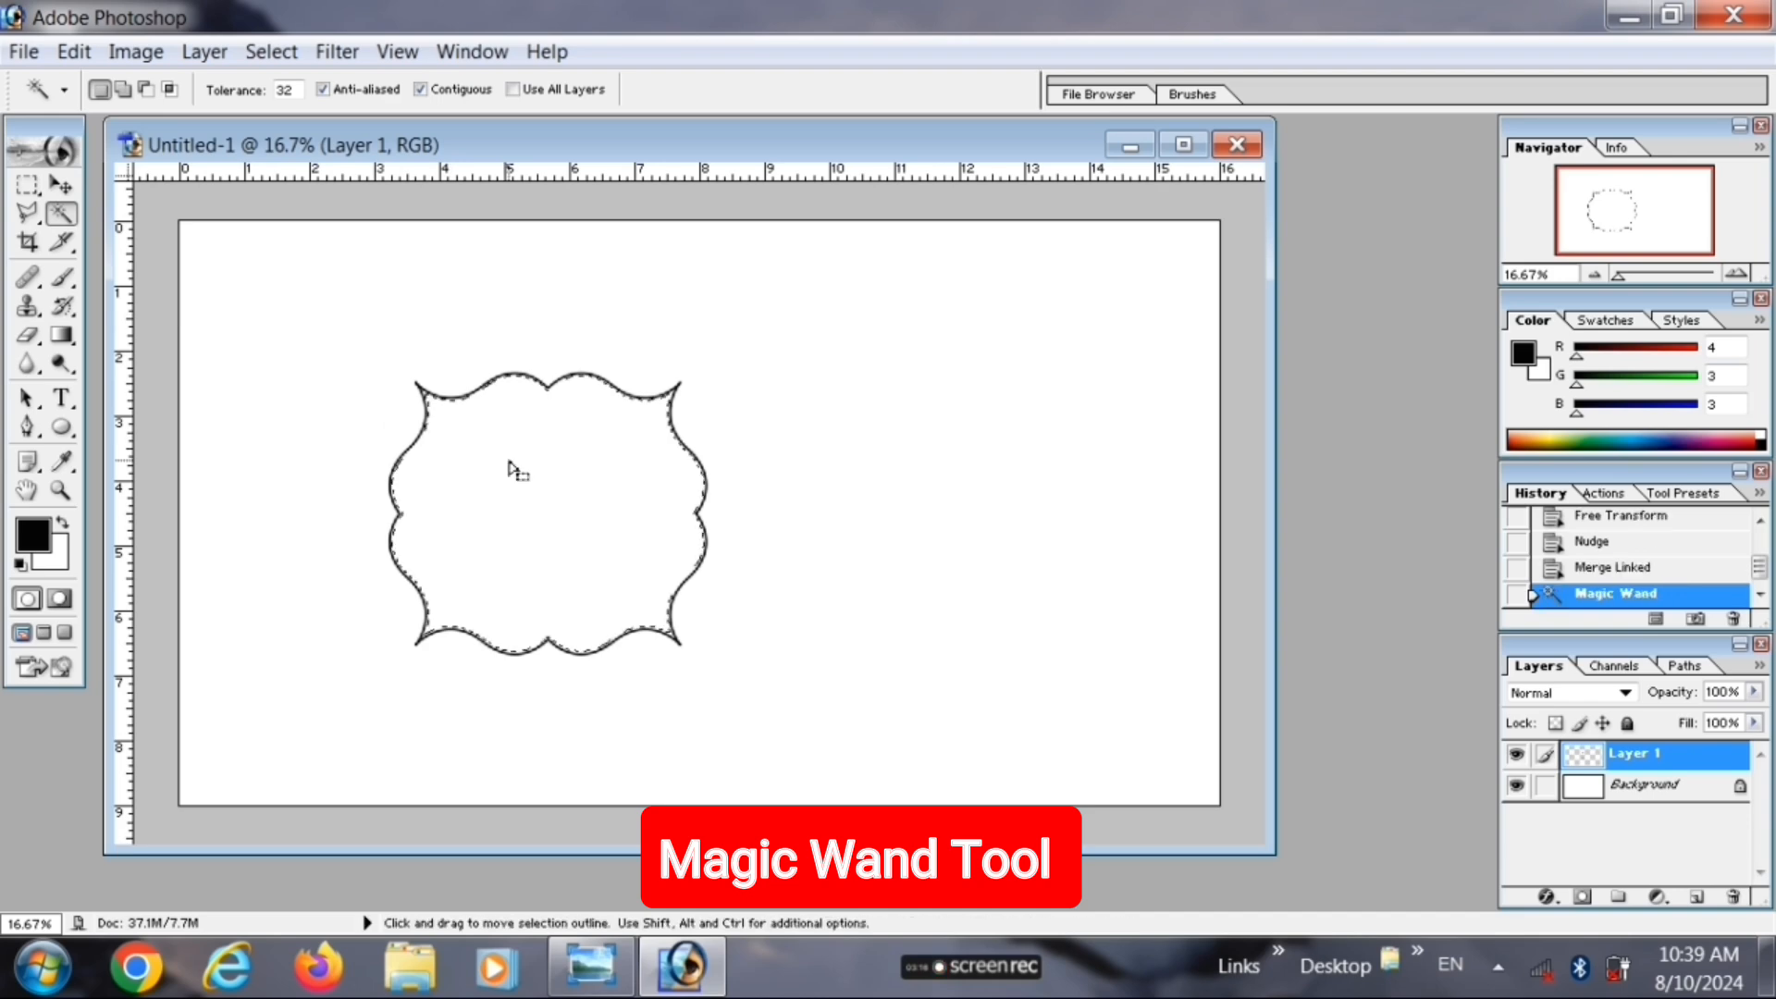
- Open the photo 20.jpg from the Desktop, copy the entire image, and close it
click(23, 58)
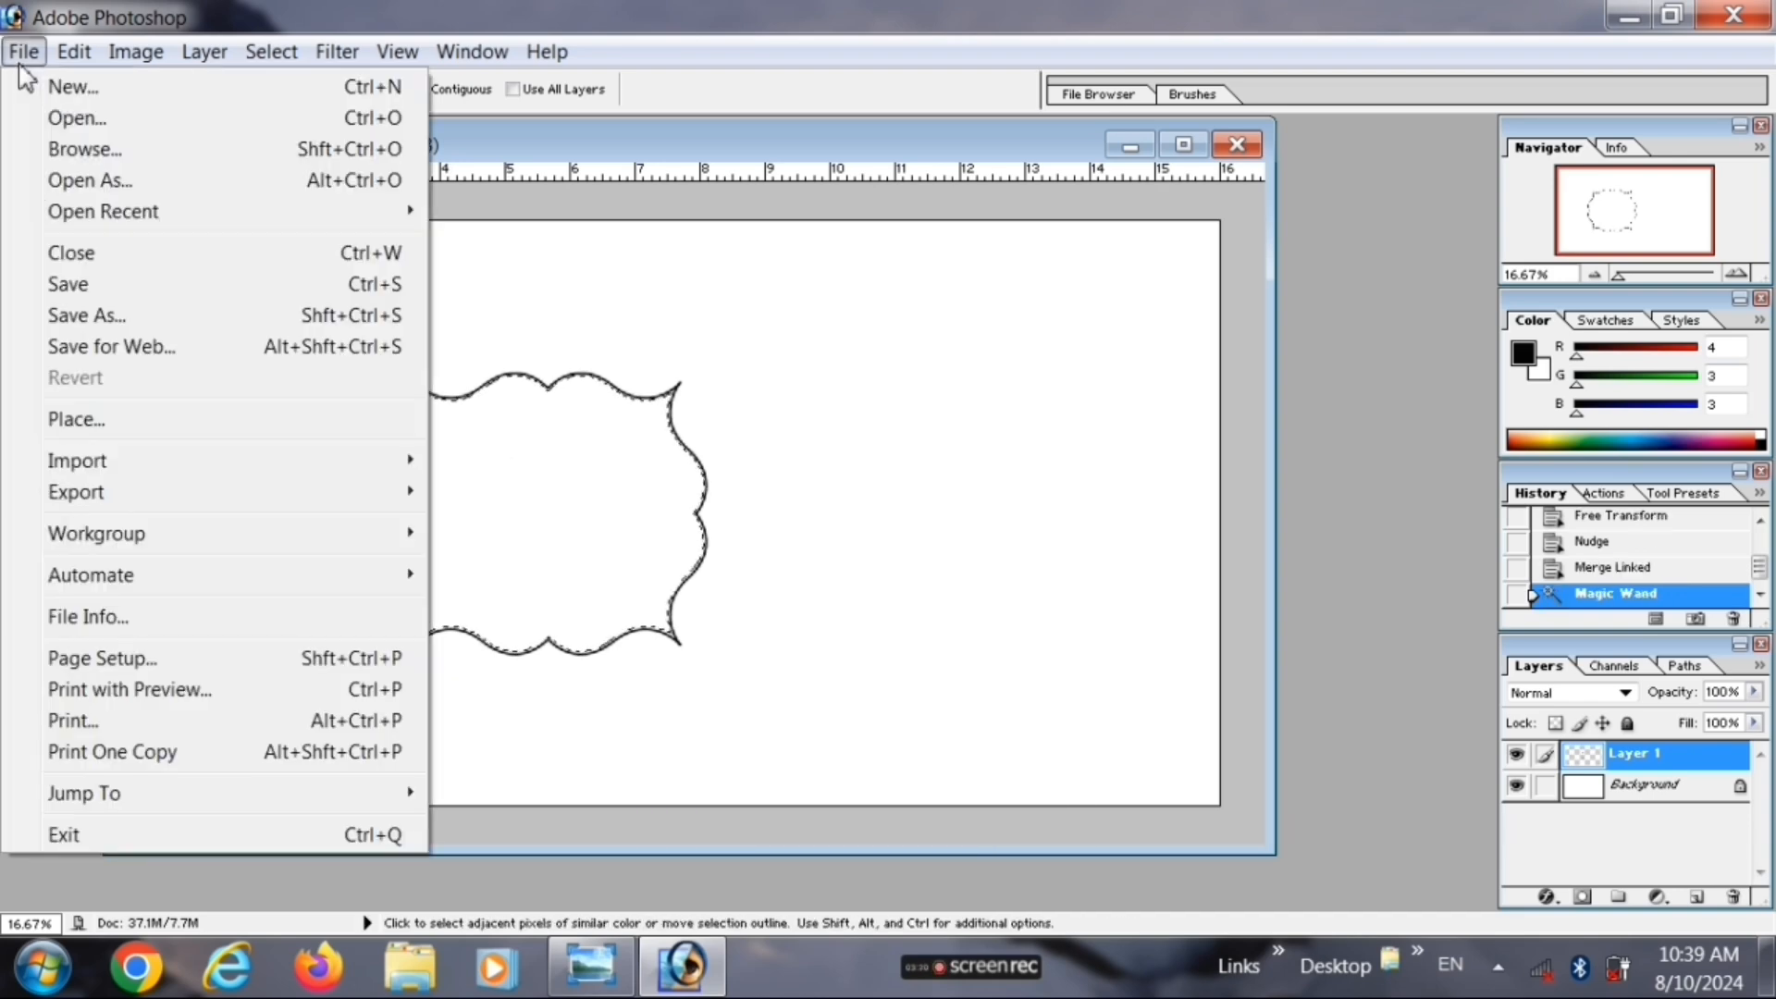
click(55, 120)
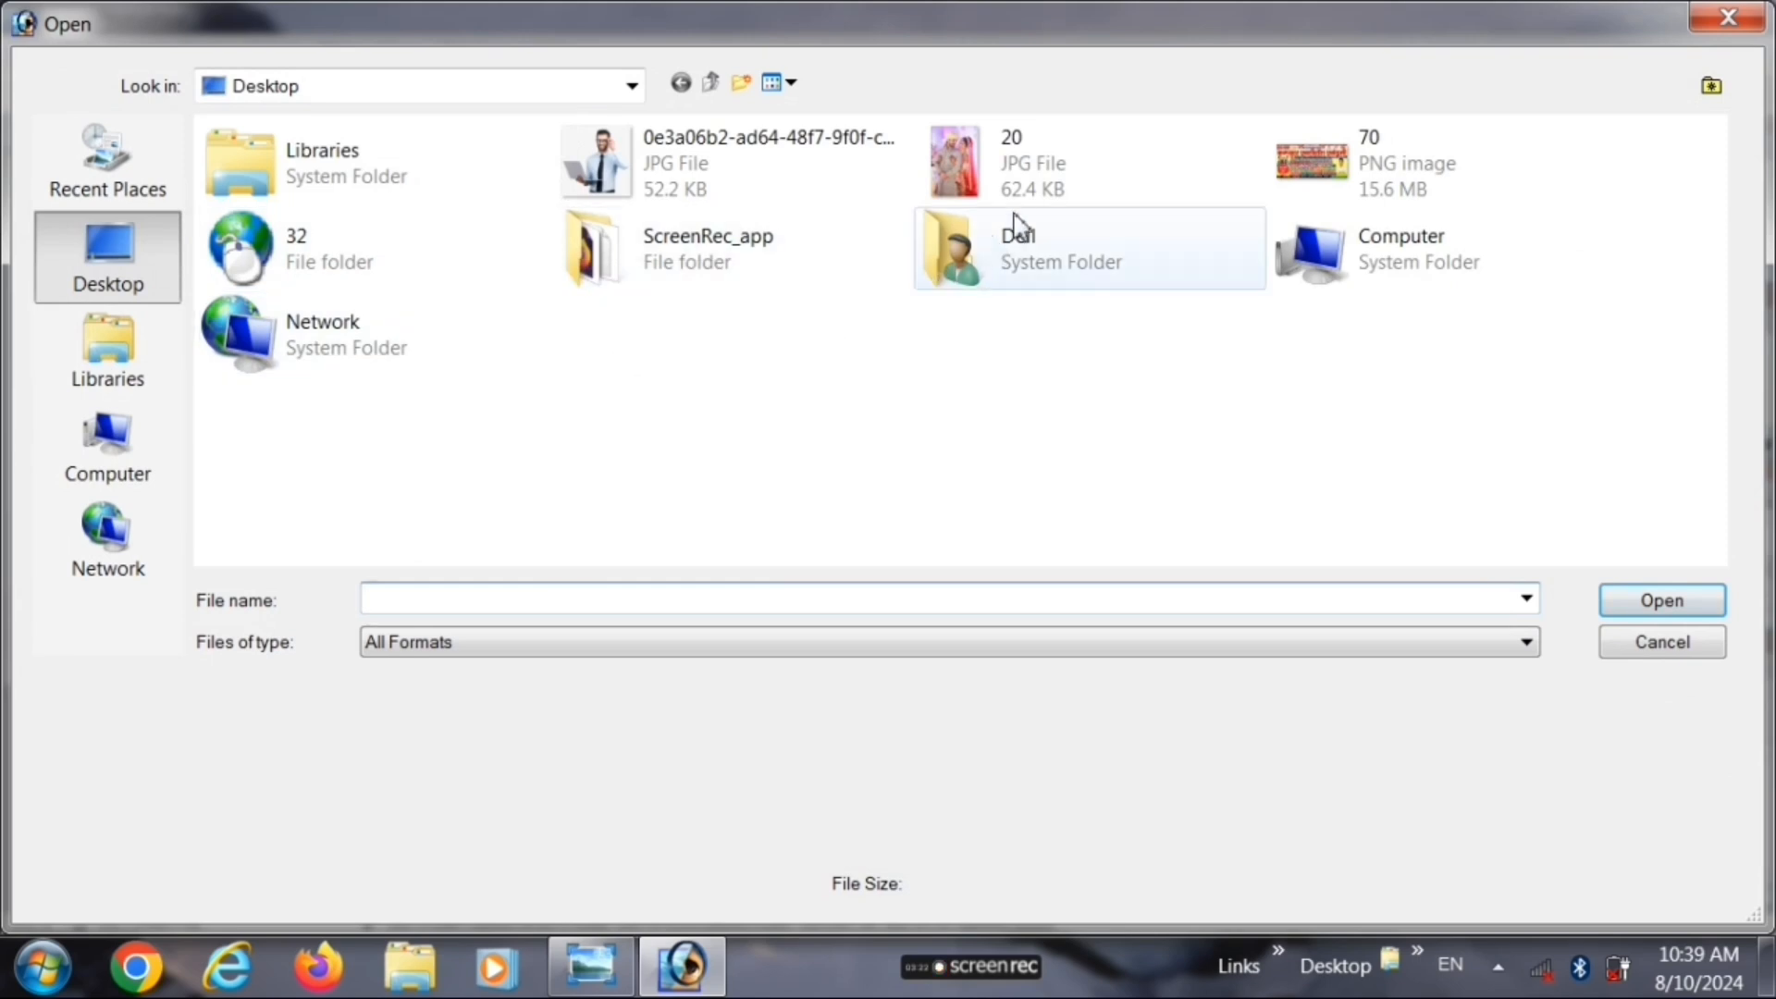
click(1012, 167)
click(1637, 606)
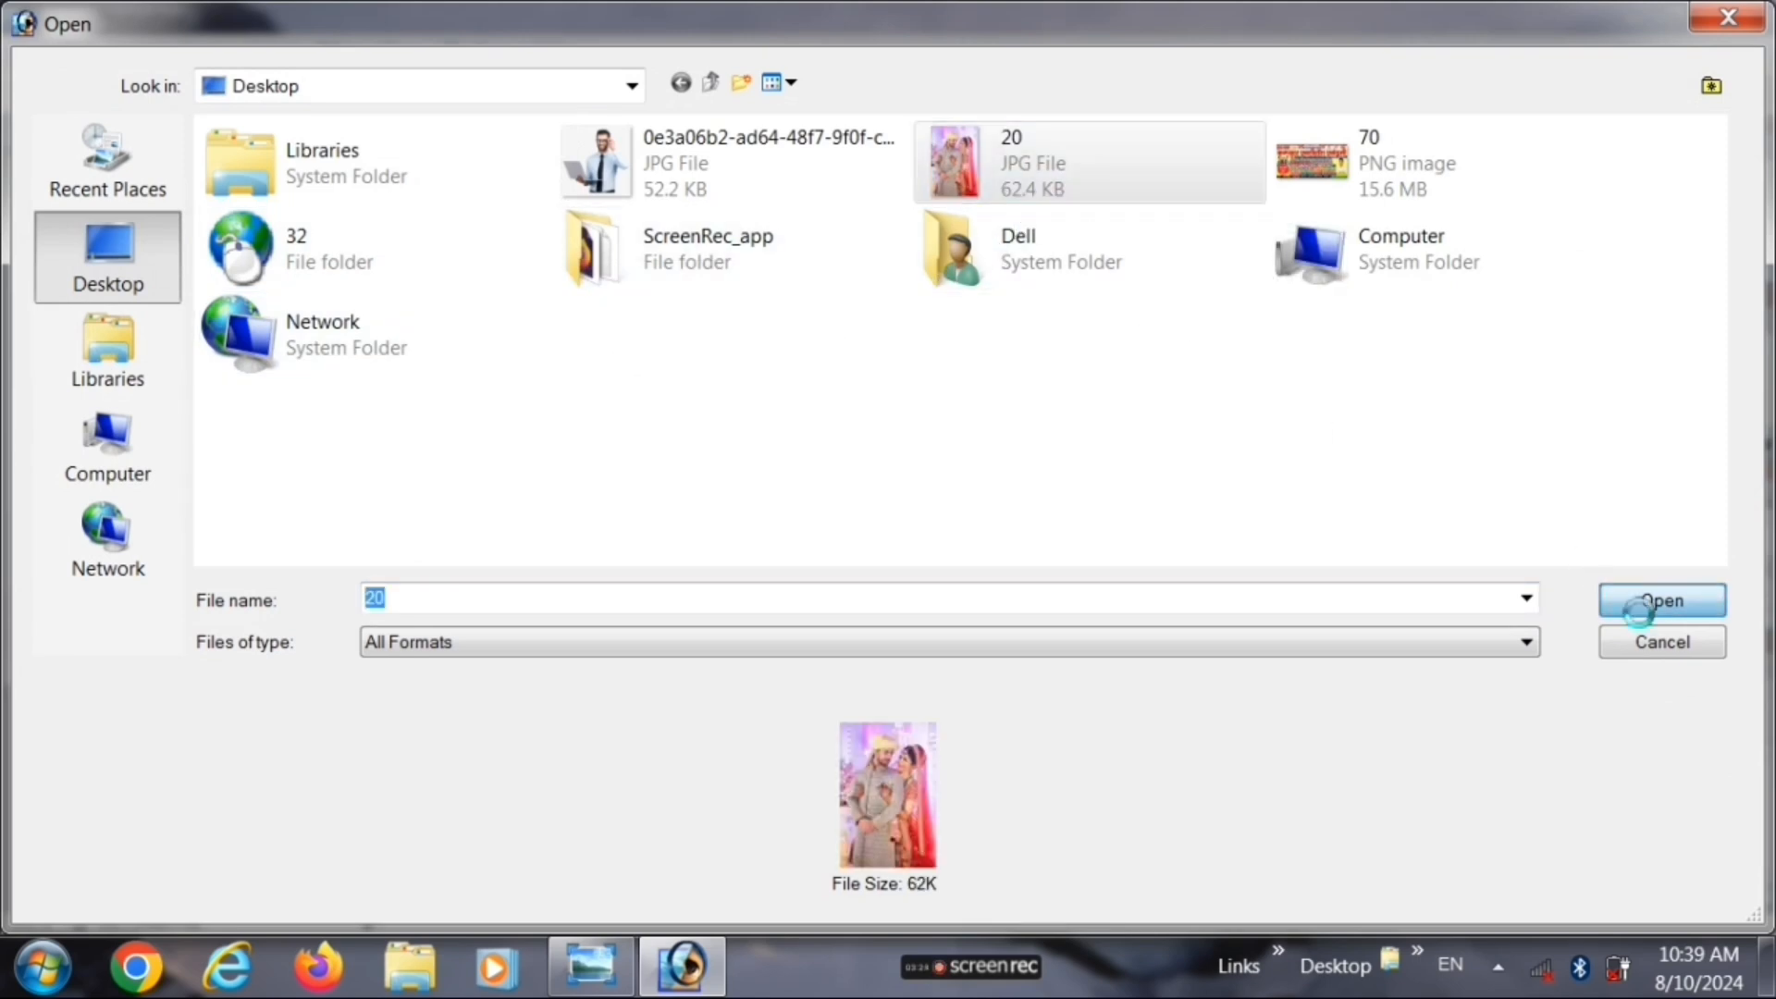
click(61, 185)
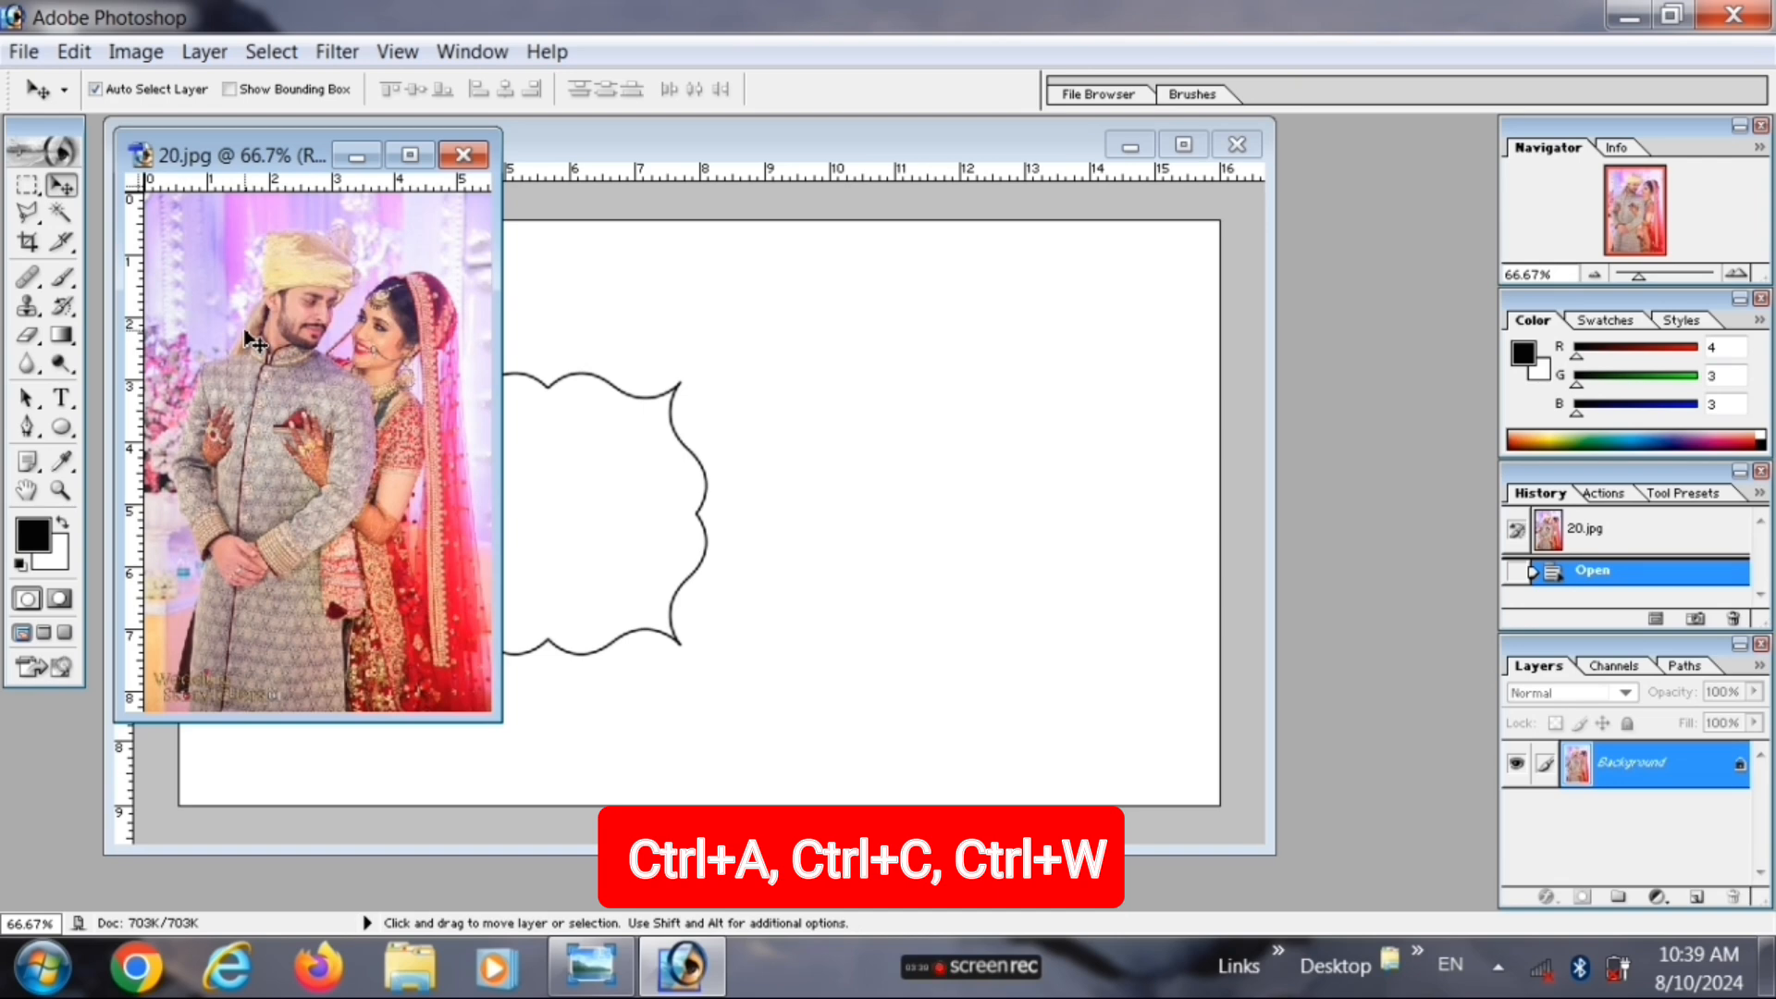
key(ctrl+a)
key(ctrl+c)
key(ctrl+w)
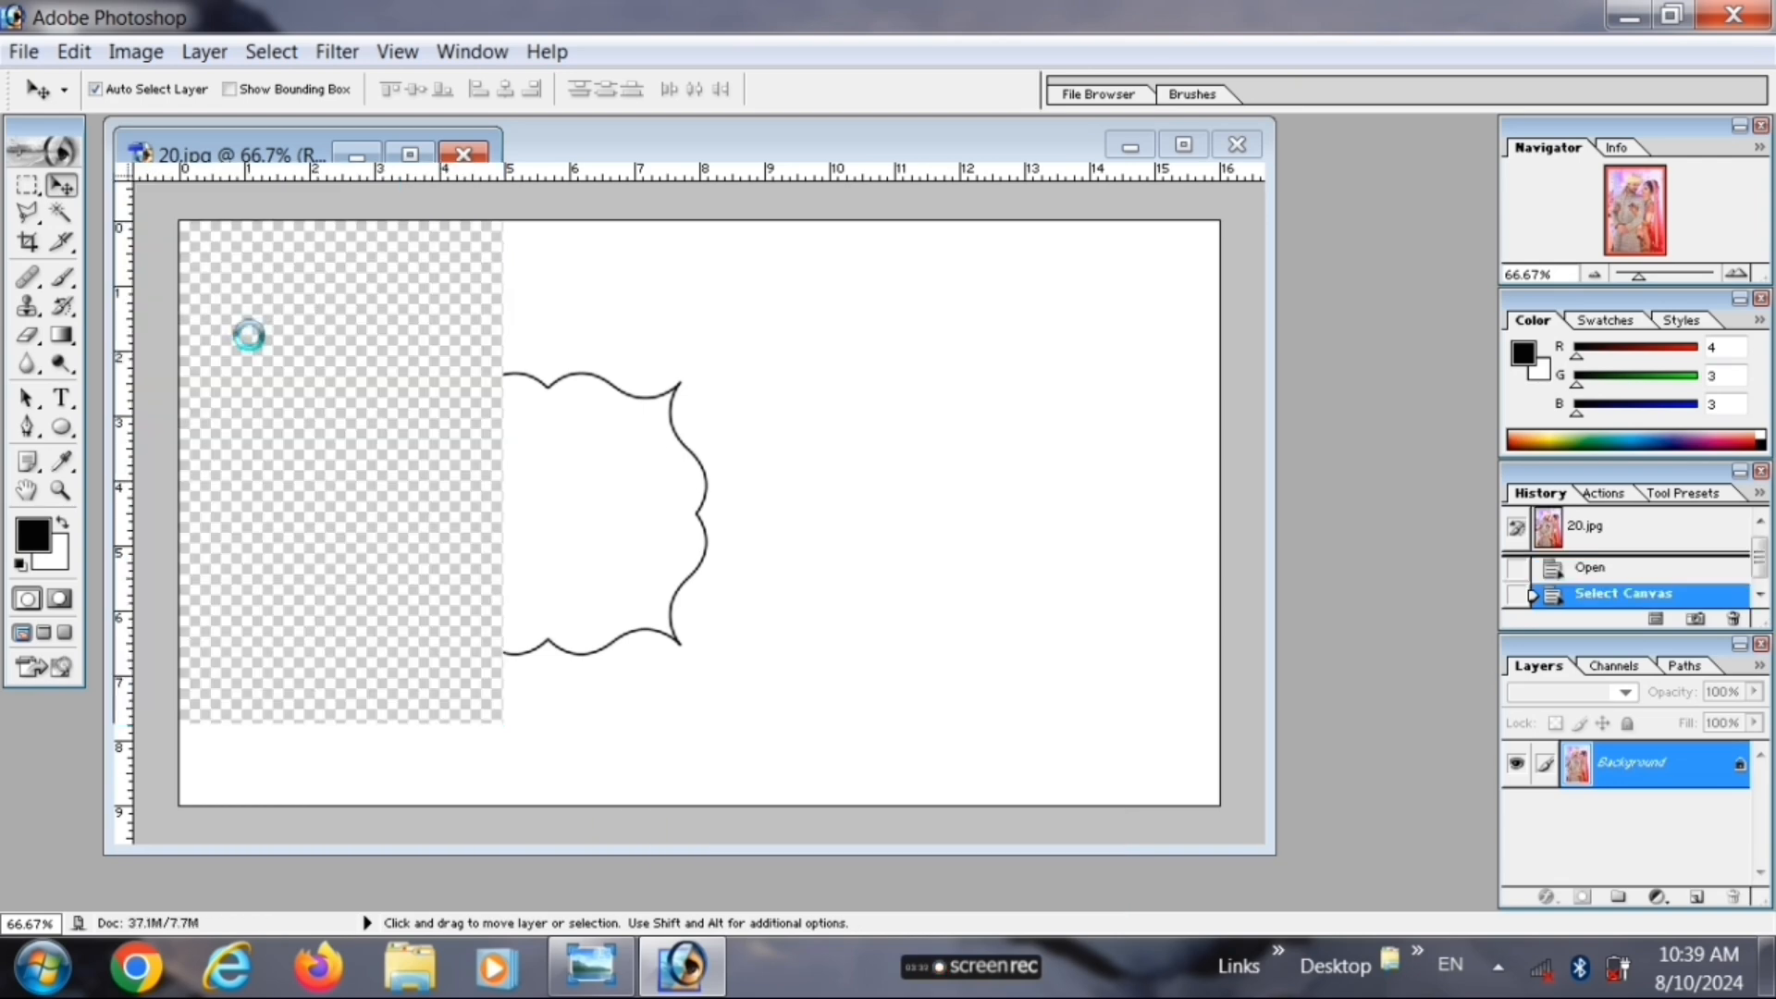
- Paste the photo into the selection above the Background layer and stretch it to fill the whole outline
click(496, 468)
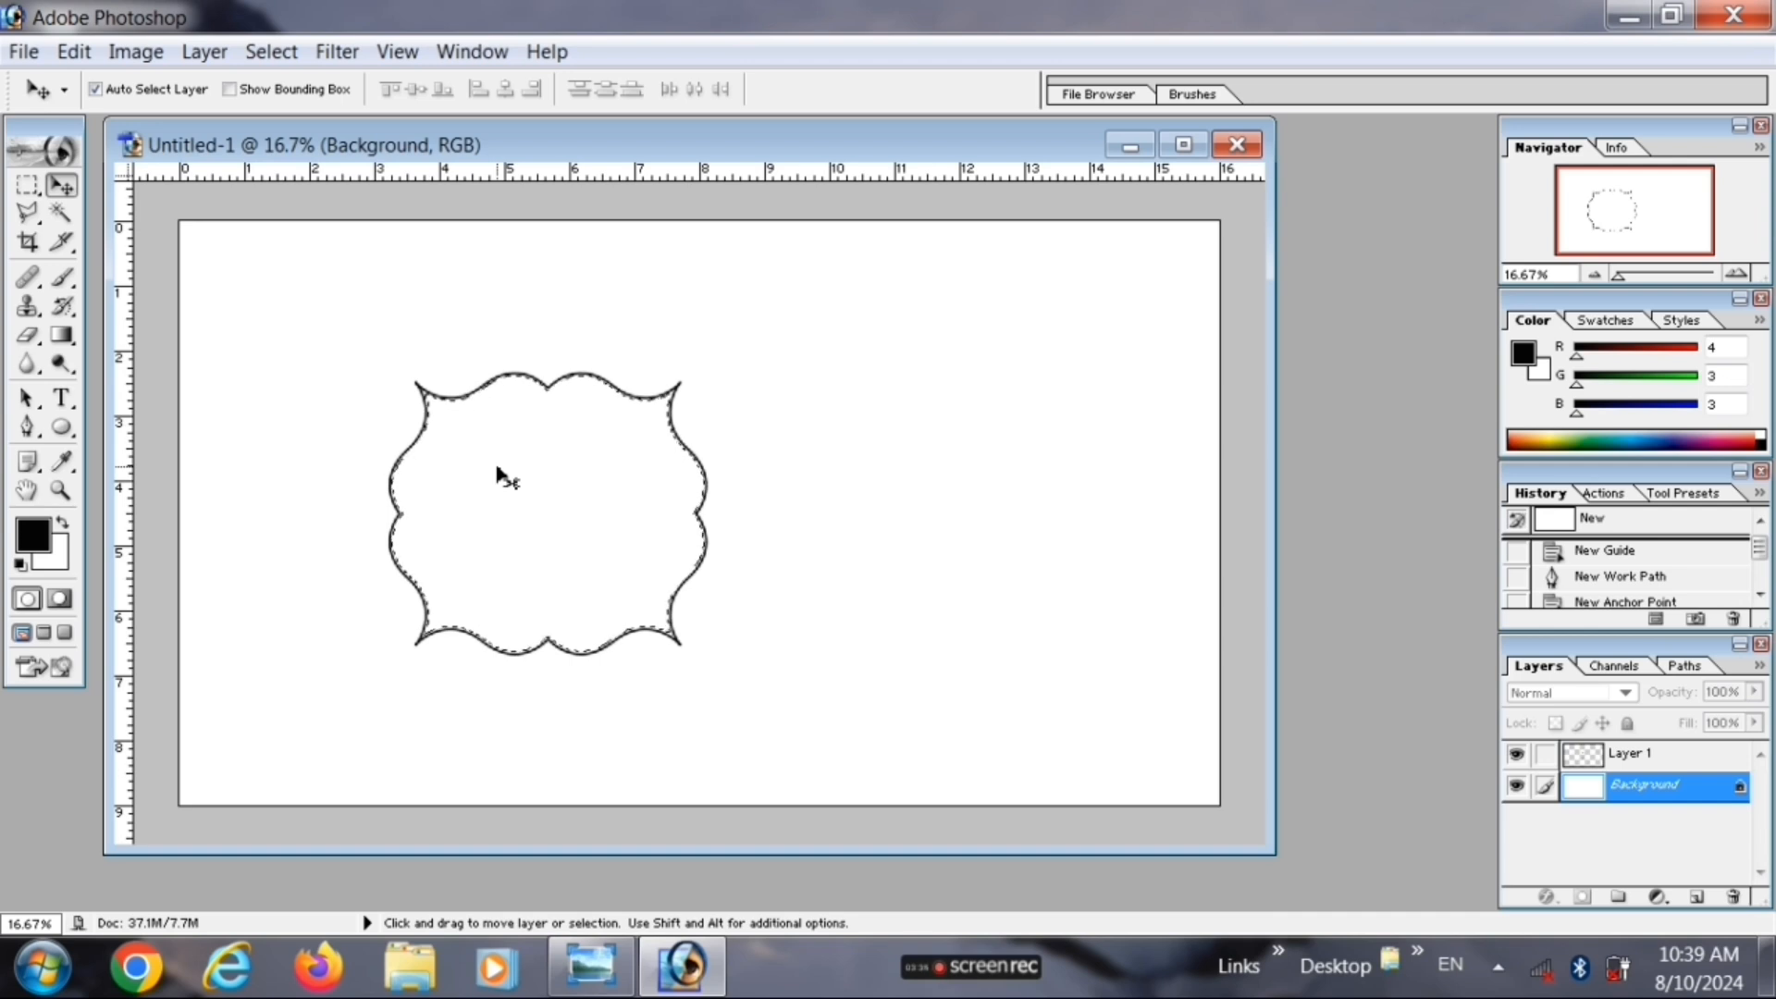
key(ctrl+shift+v)
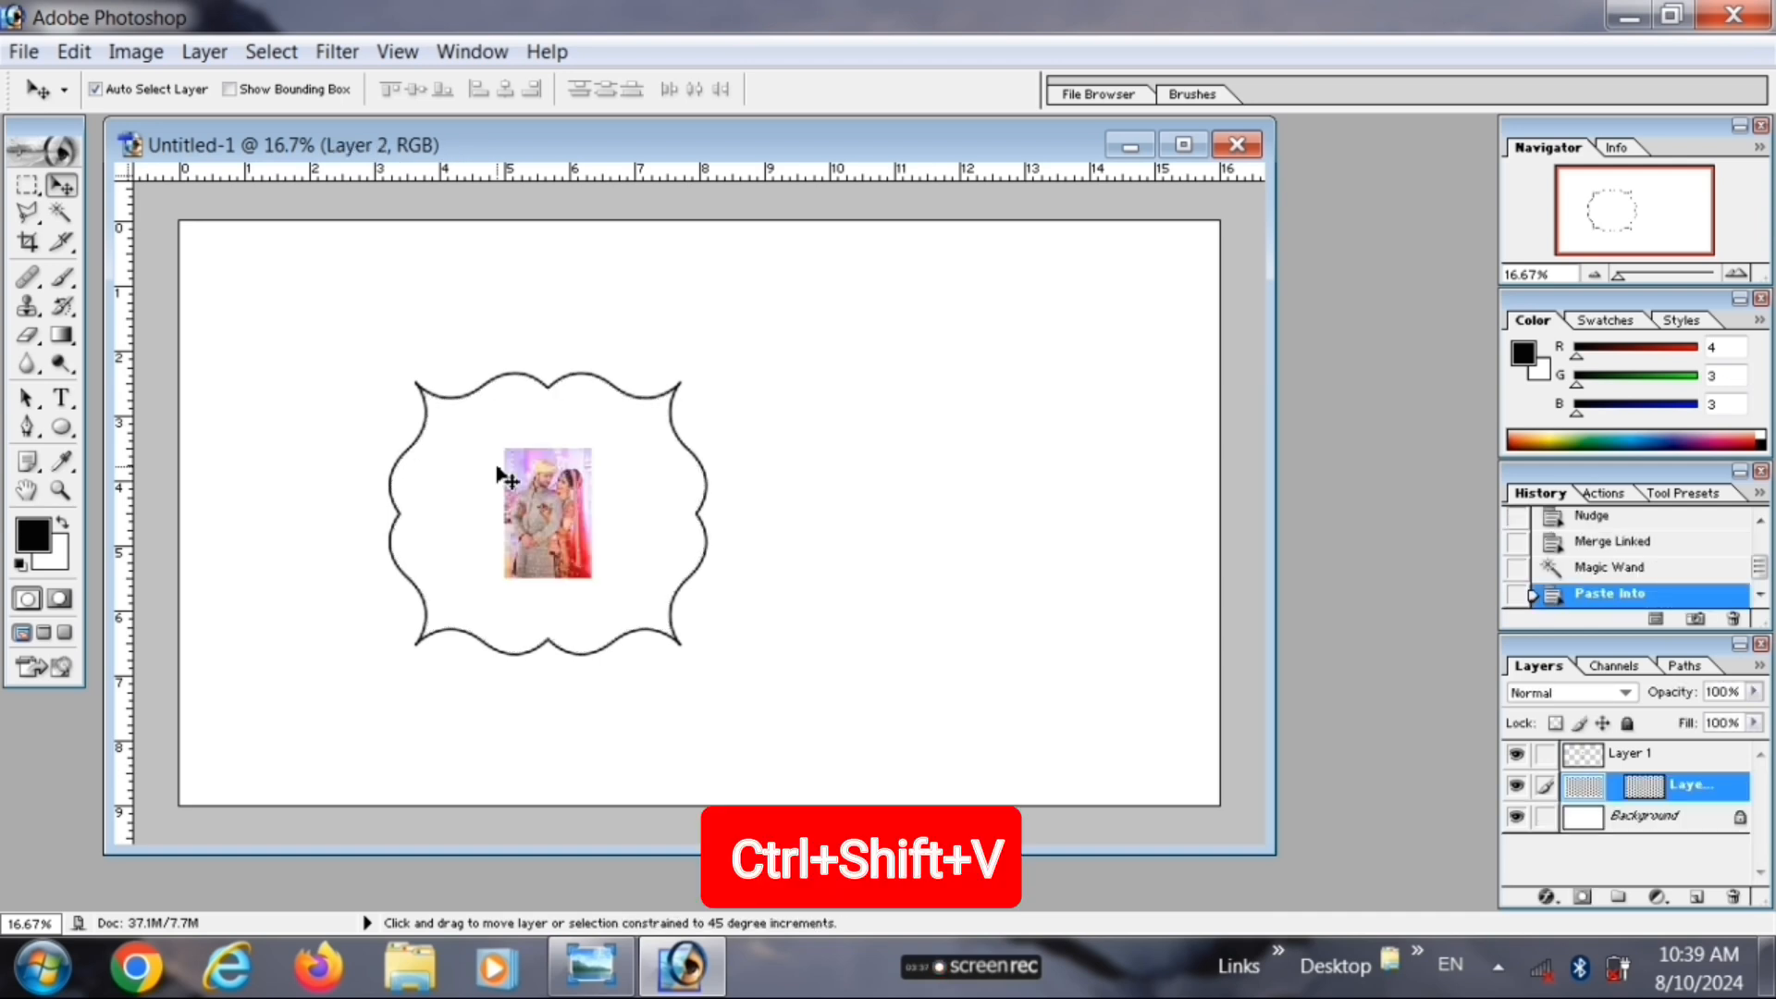
key(ctrl+t)
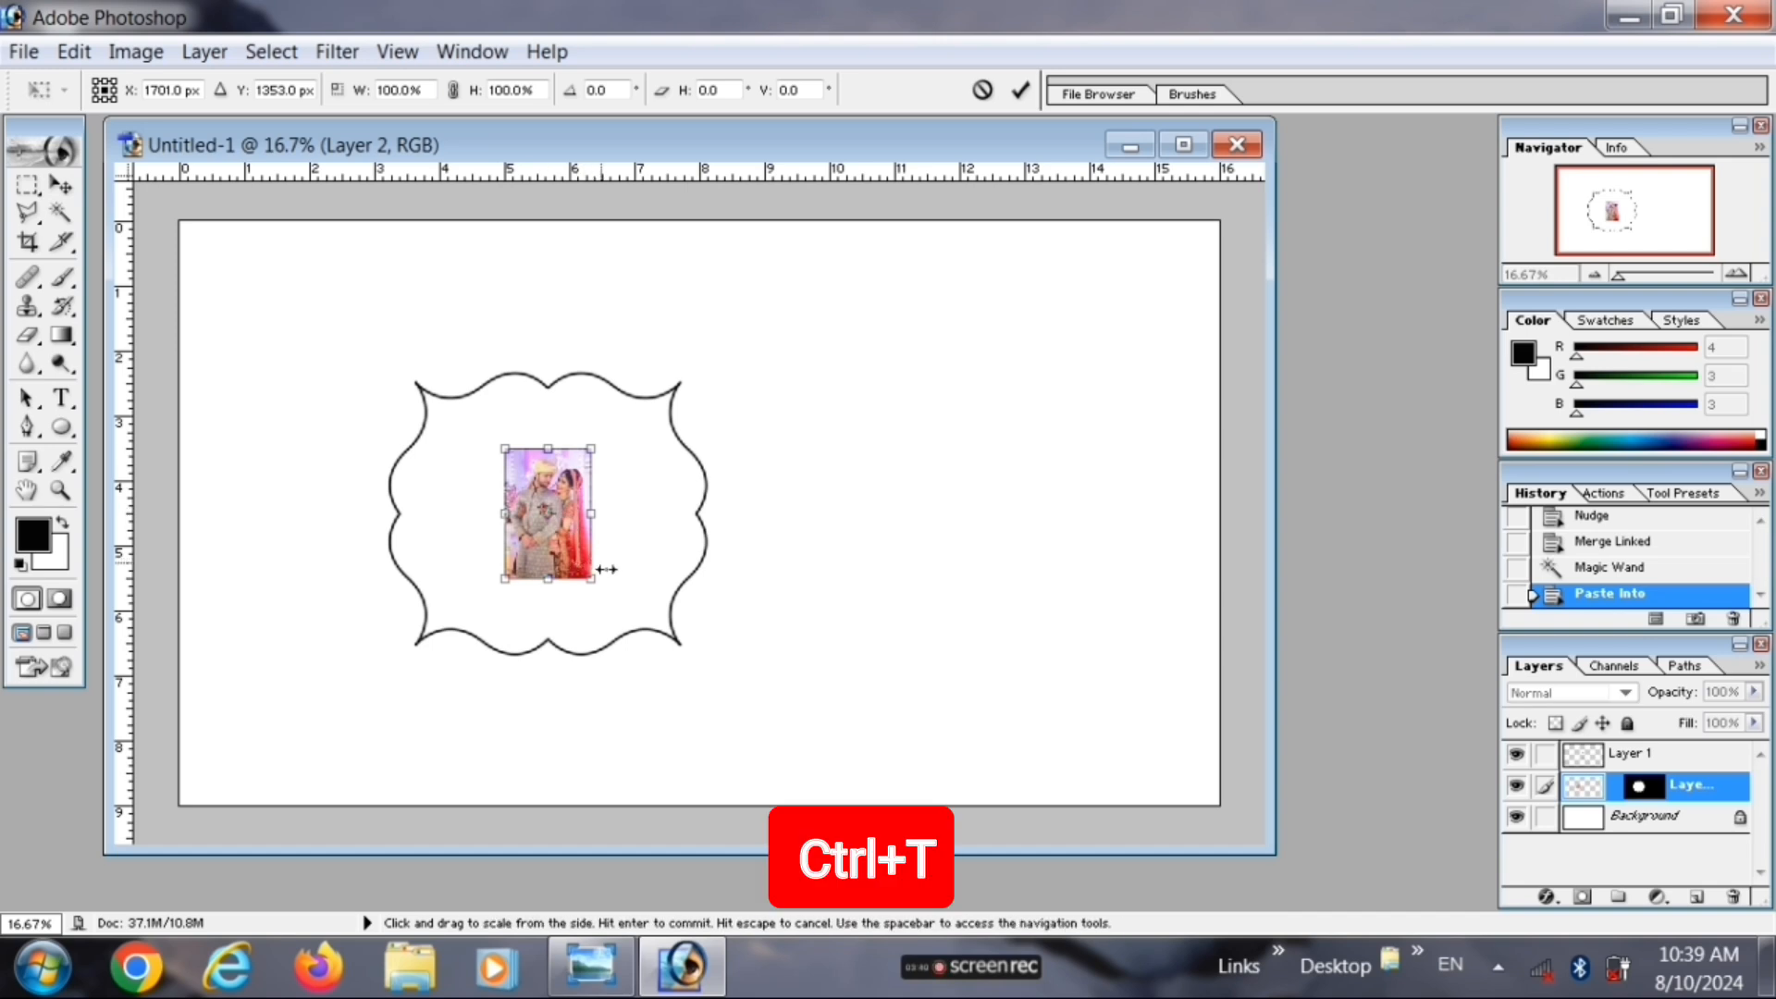
drag(593, 579, 694, 656)
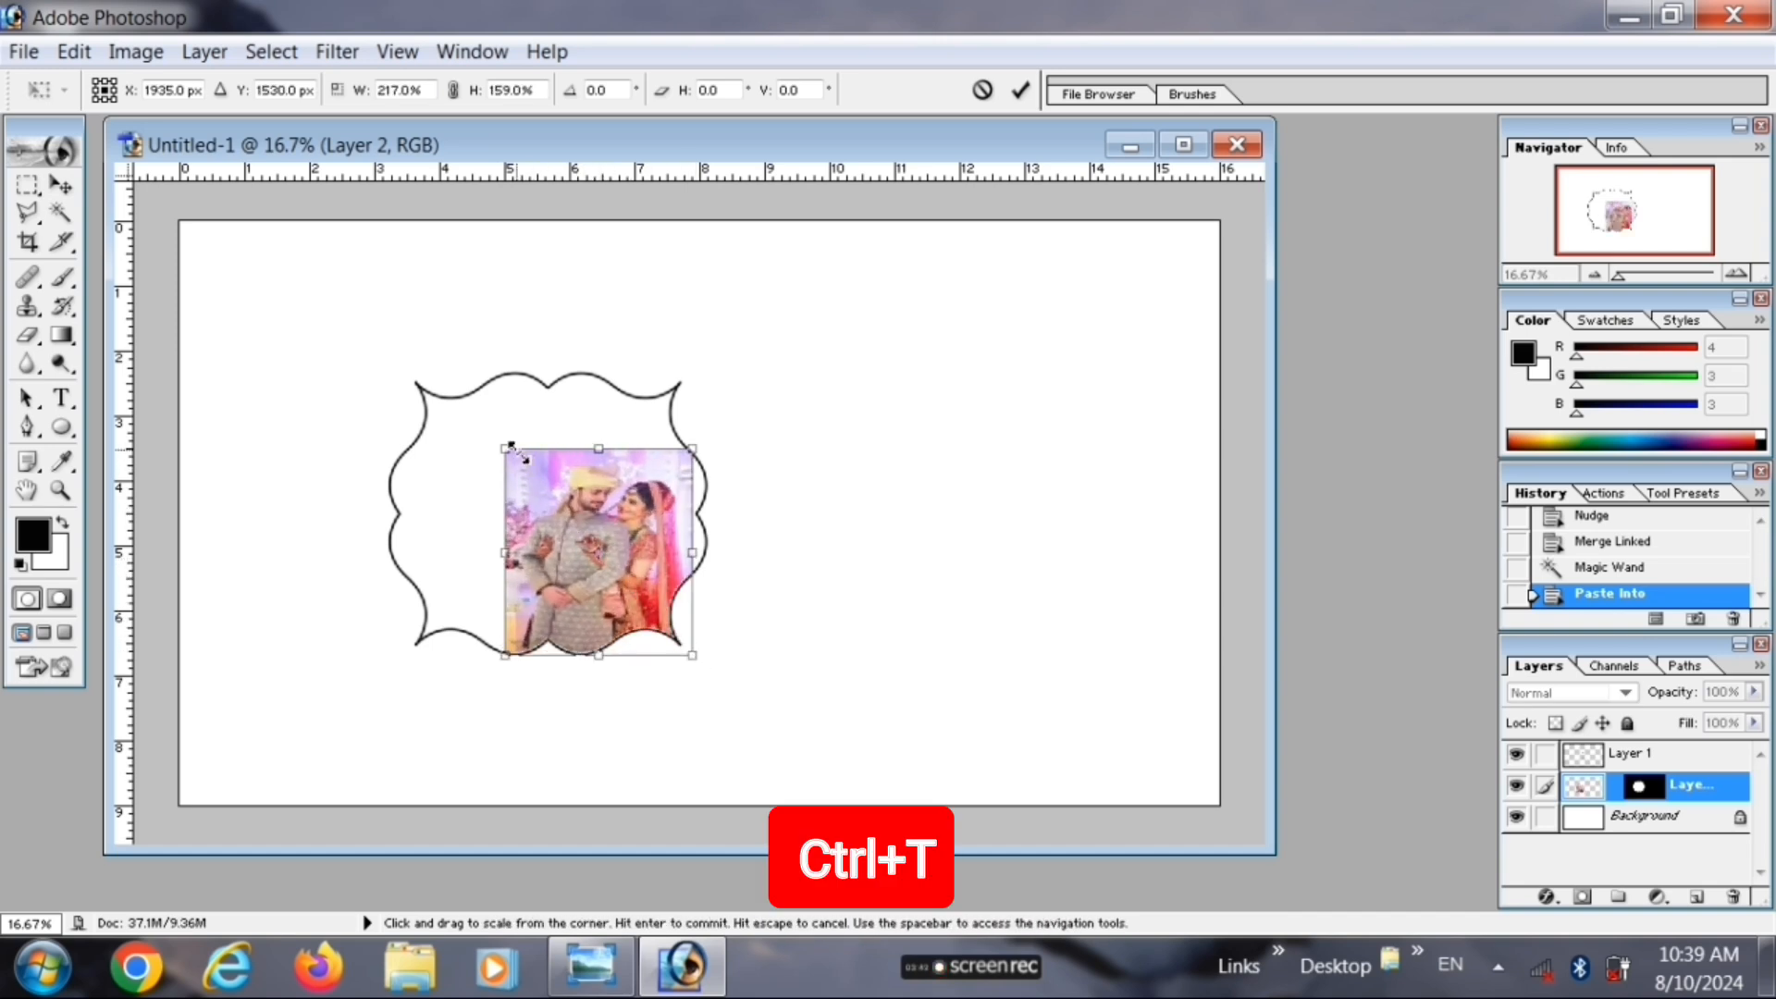
drag(497, 446, 381, 370)
drag(692, 657, 713, 692)
key(Return)
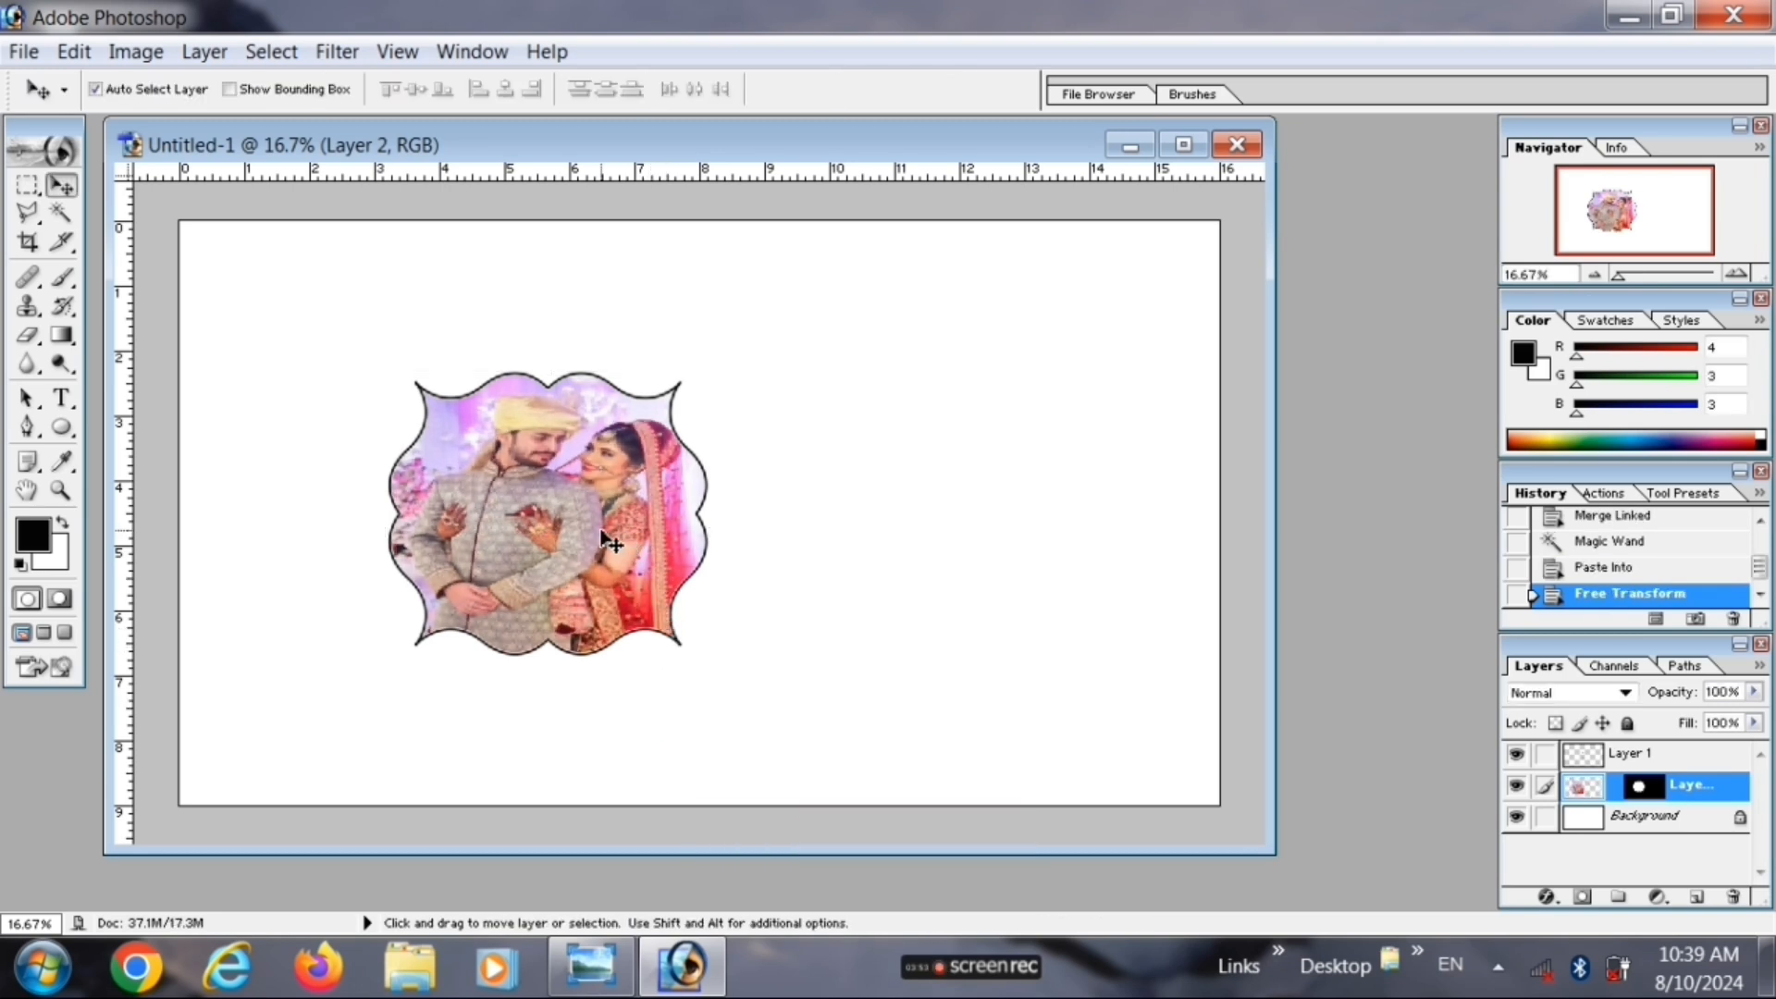
- Merge the linked outline with the photo layer and enlarge the framed photo to fill most of the canvas's left half
click(1547, 756)
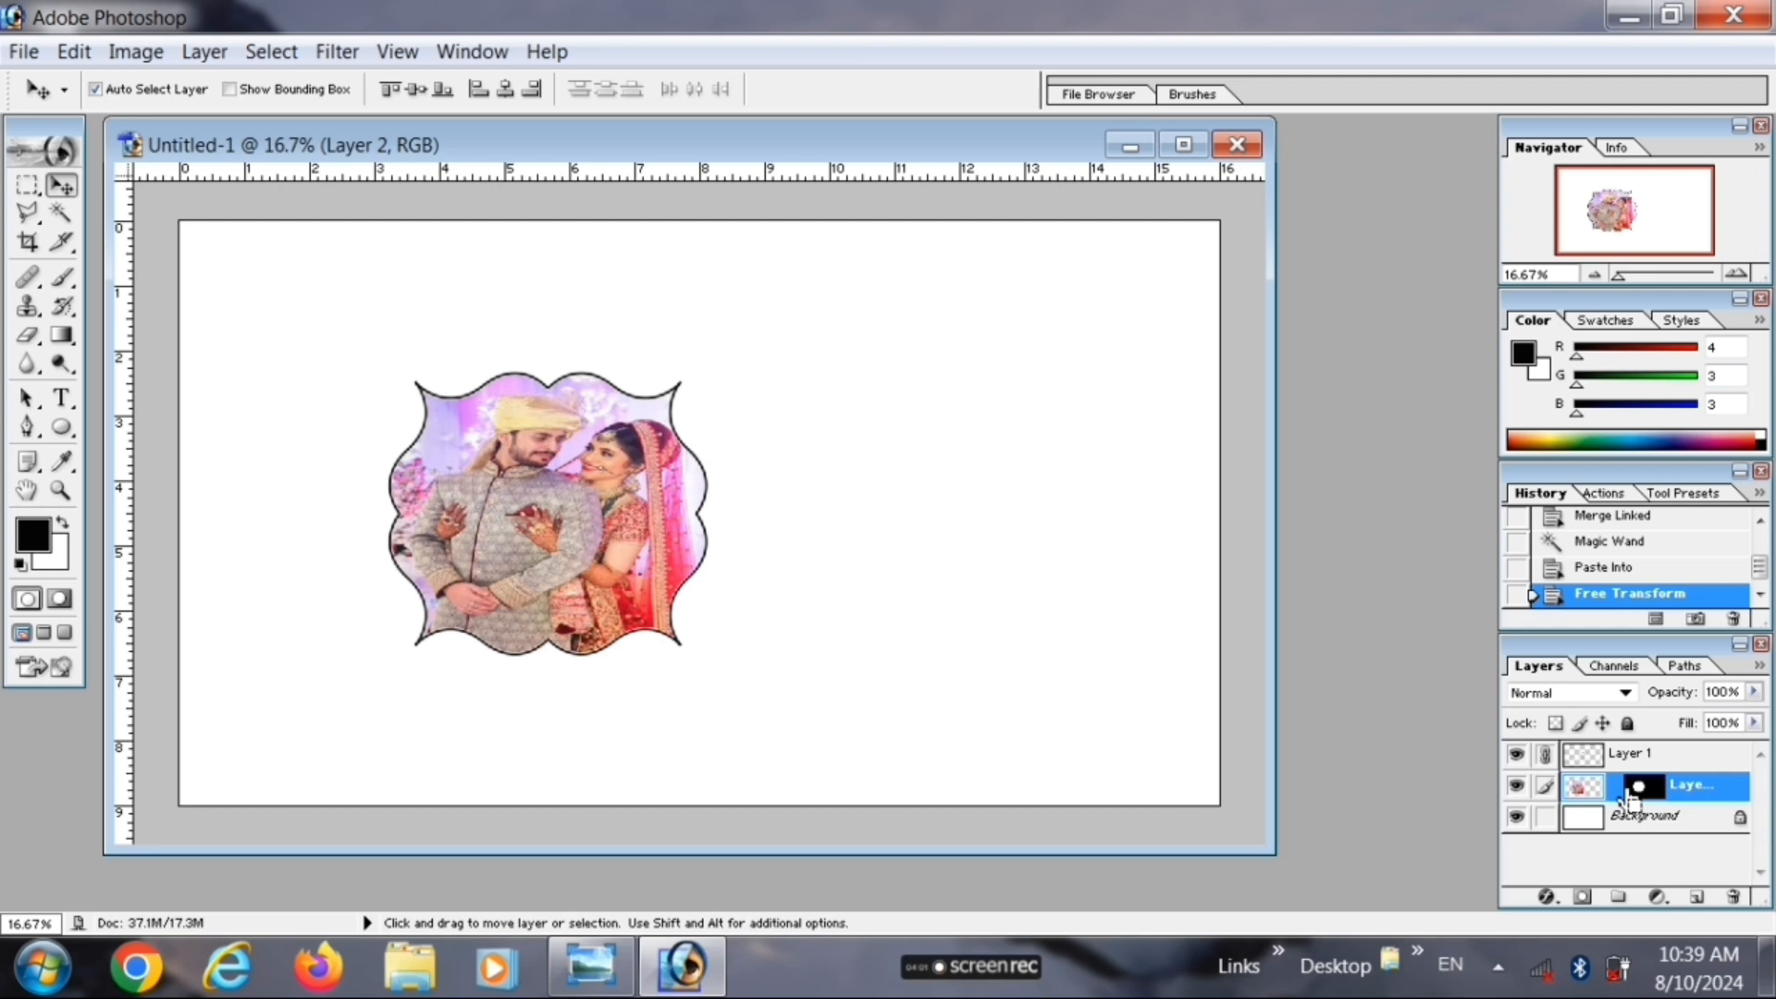
key(ctrl+e)
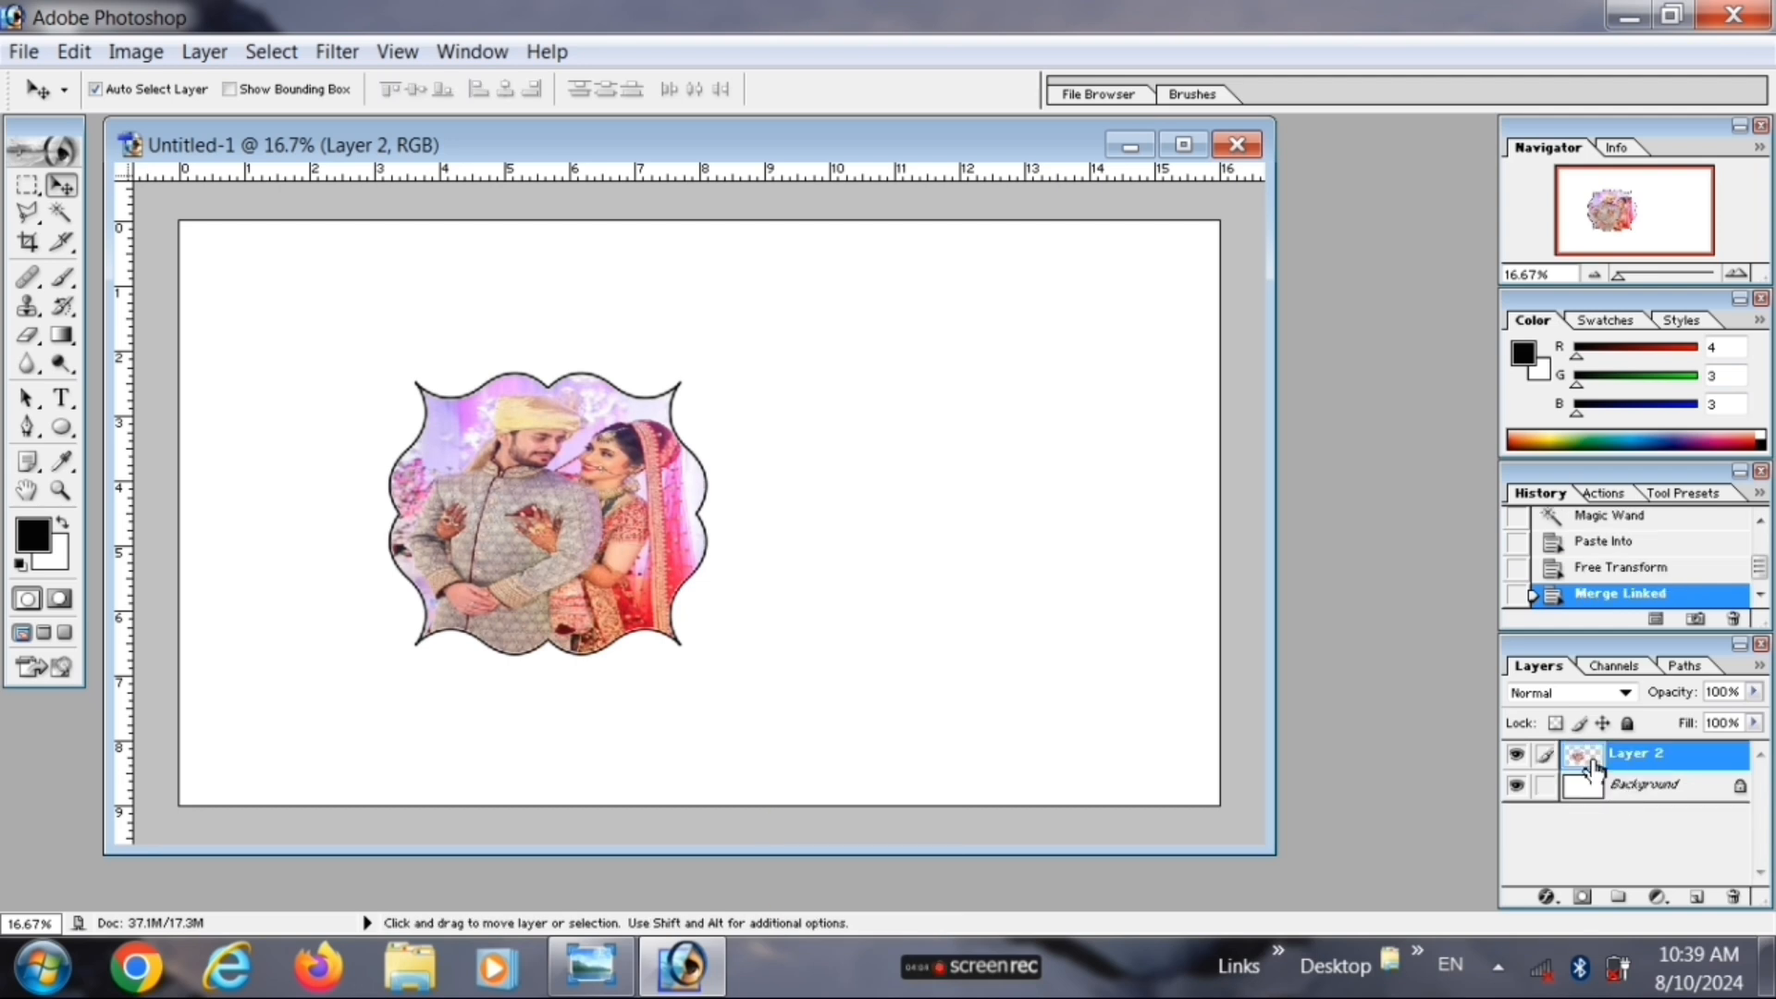
key(ctrl+t)
drag(387, 375, 261, 275)
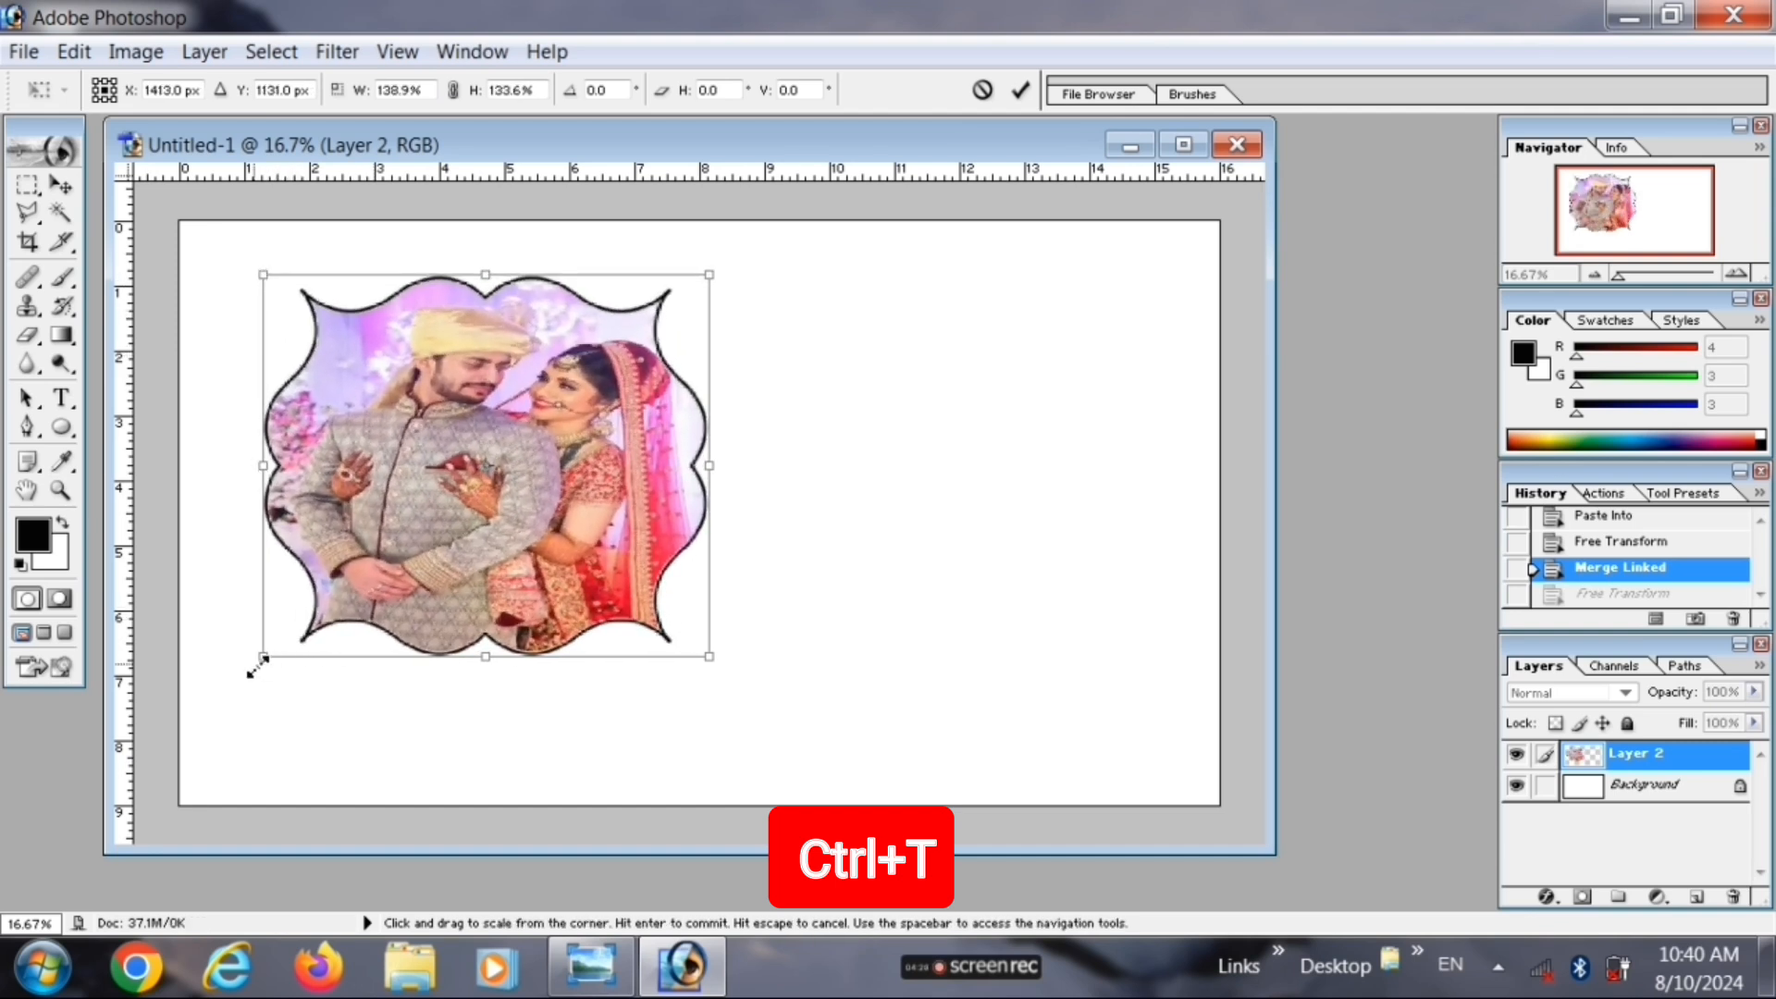
drag(257, 658, 252, 676)
key(Return)
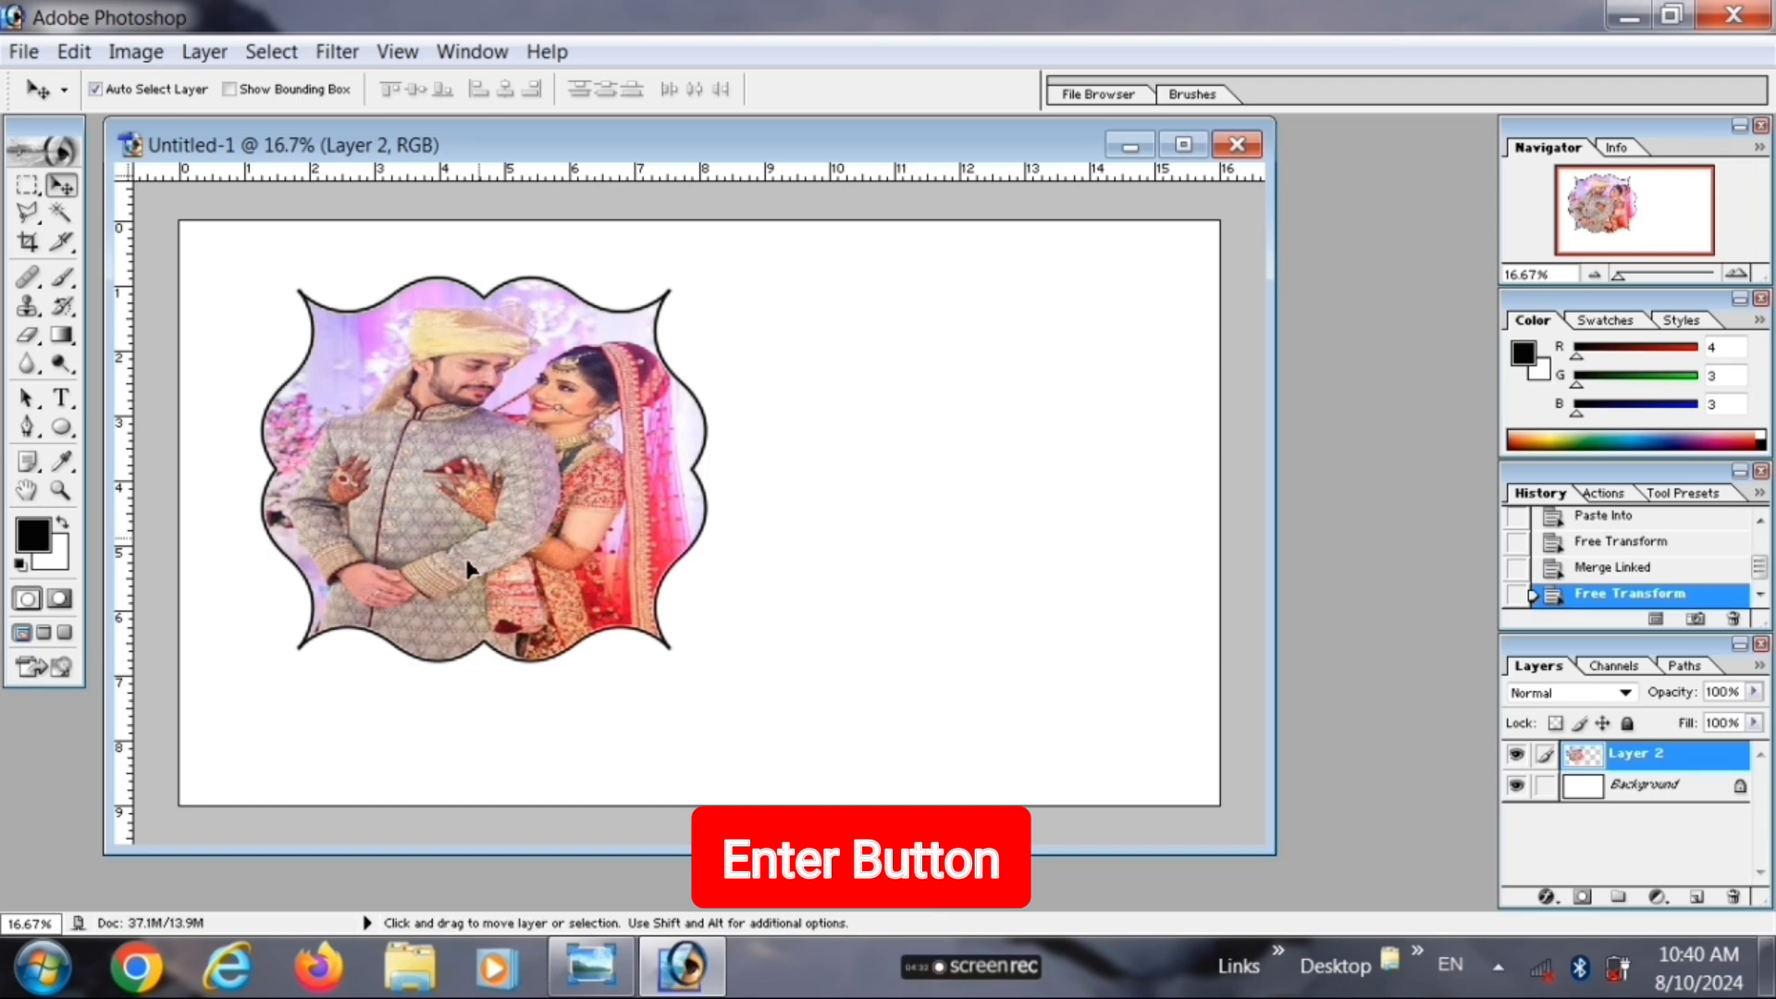